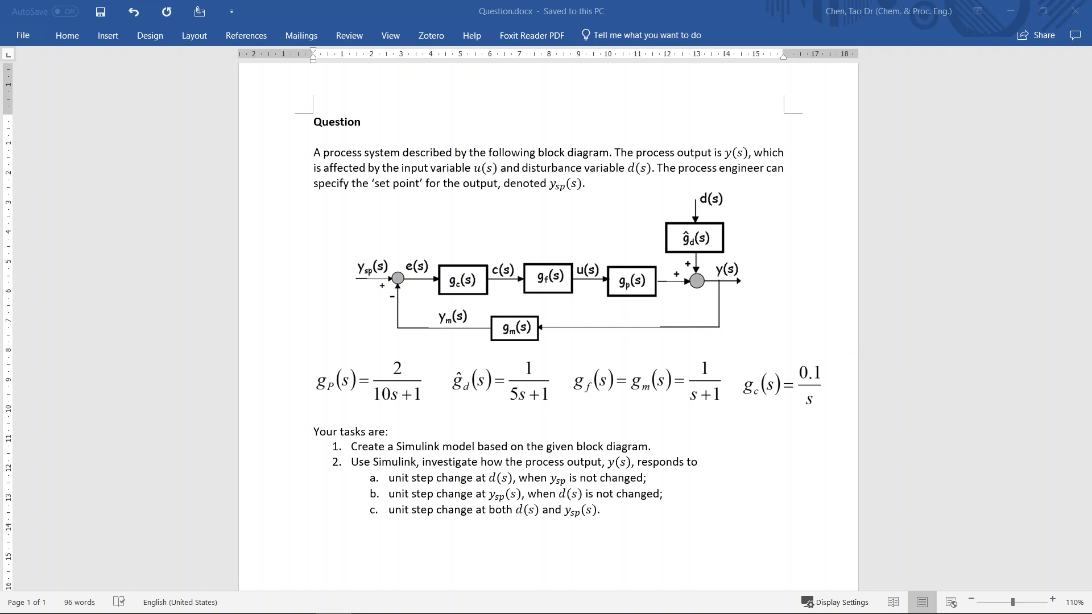
# Switch to MATLAB and launch Simulink by running the simulink command.
pyautogui.click(299, 612)
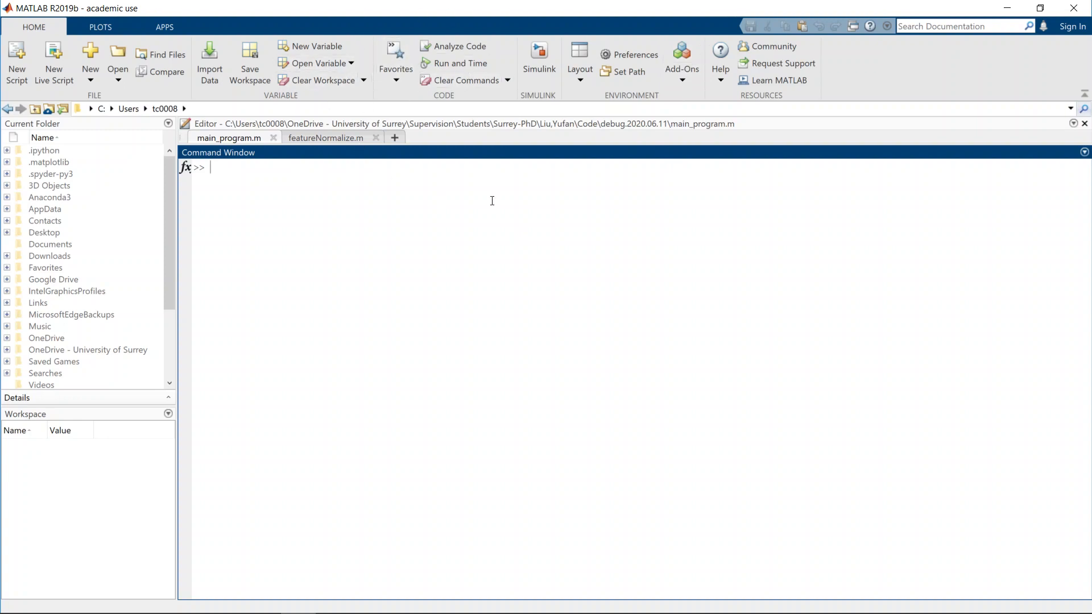
pyautogui.write('simulink')
pyautogui.press('Return')
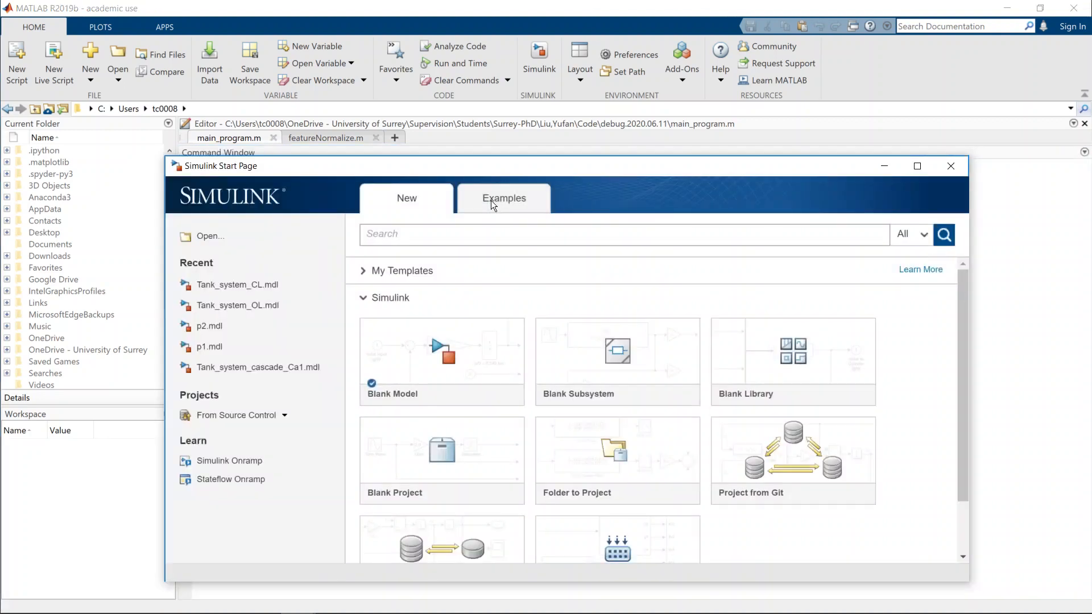
pyautogui.click(490, 201)
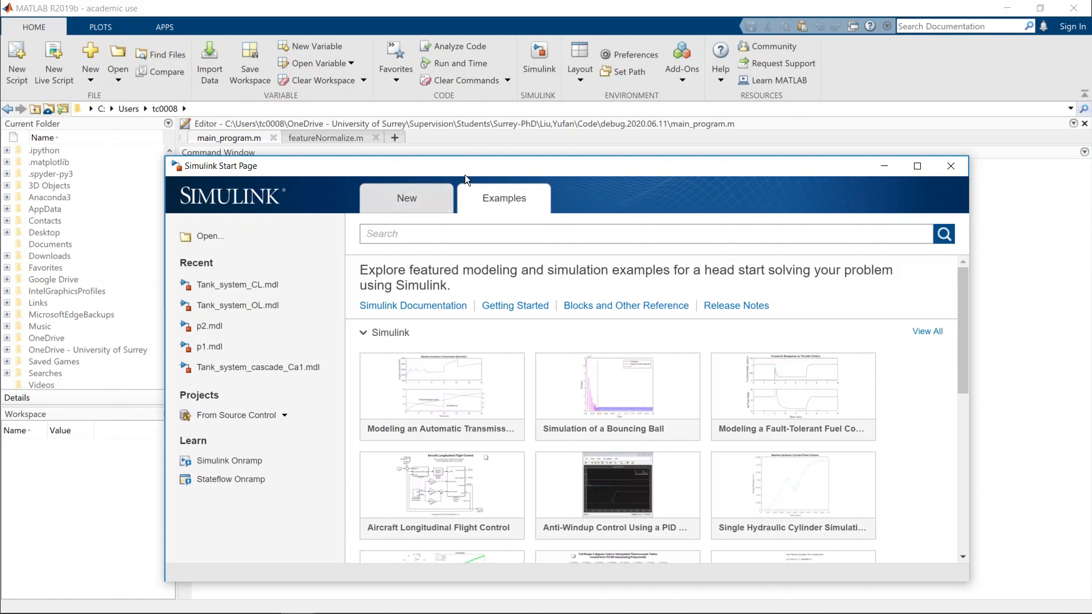
pyautogui.moveTo(469, 169); pyautogui.dragTo(469, 146)
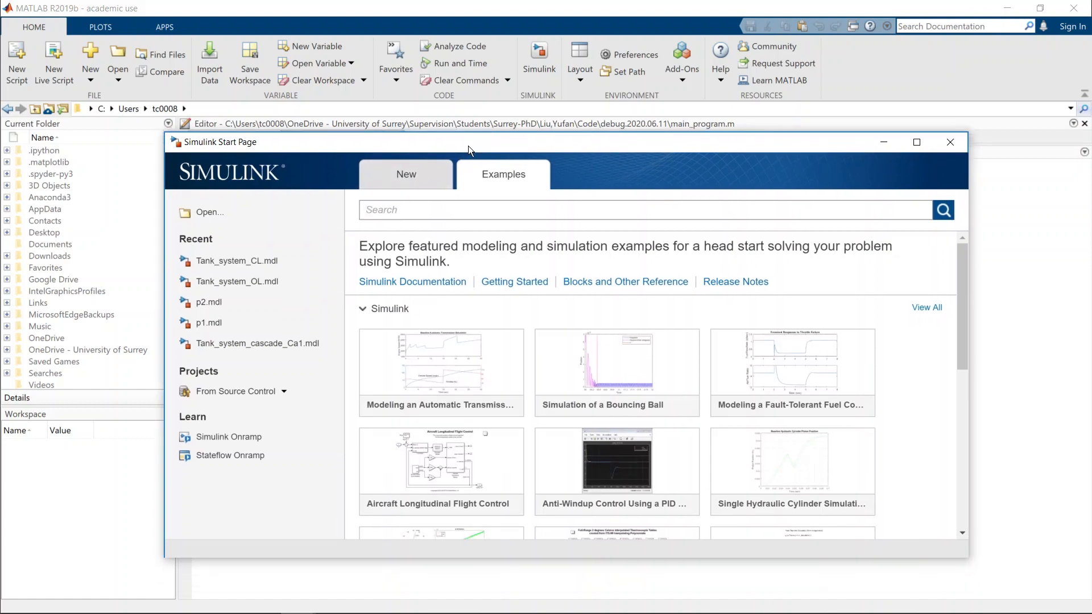
pyautogui.click(411, 175)
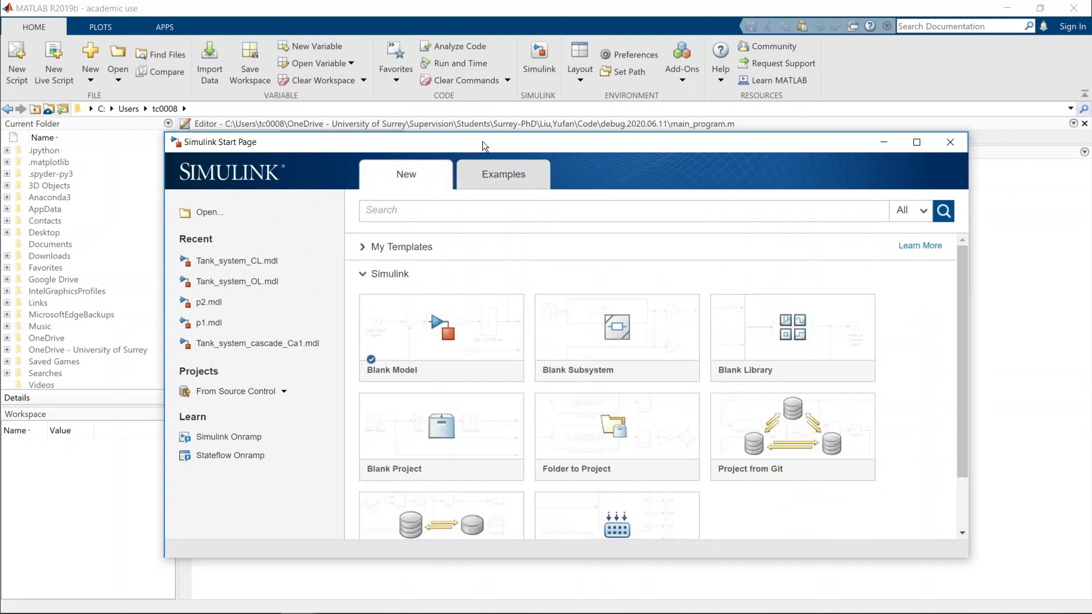
pyautogui.moveTo(482, 142); pyautogui.dragTo(480, 116)
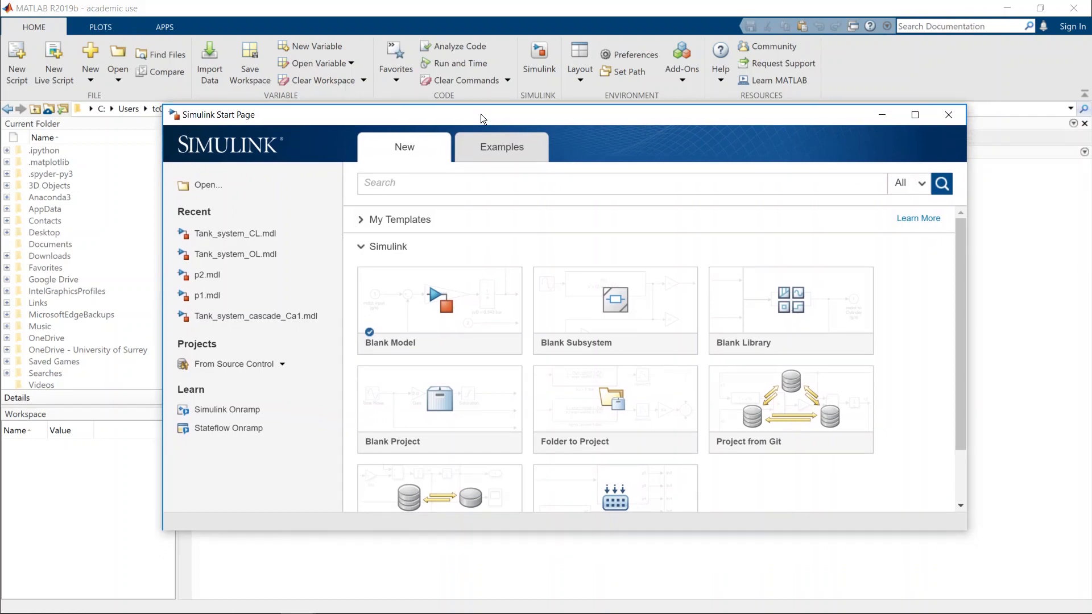
# Create a new blank Simulink model and maximize its window.
pyautogui.moveTo(470, 297)
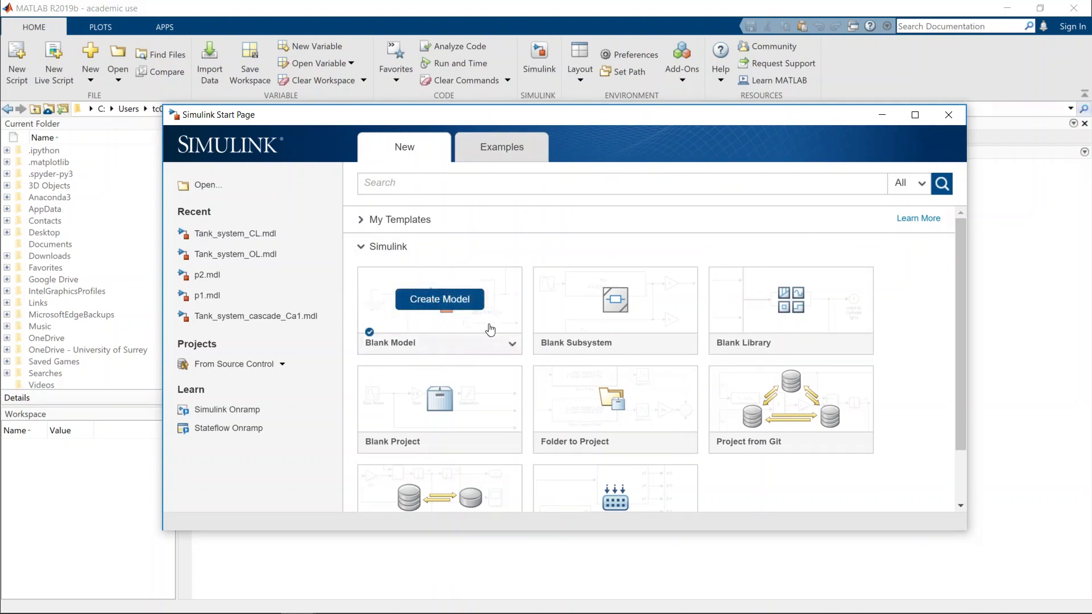
pyautogui.click(445, 312)
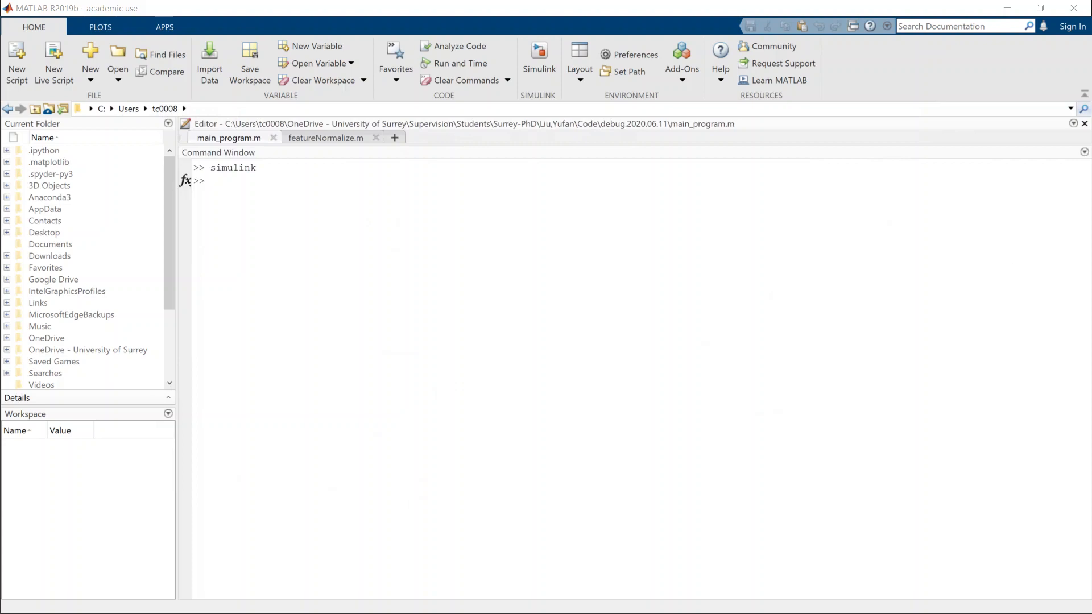
pyautogui.moveTo(1091, 114); pyautogui.dragTo(600, 114)
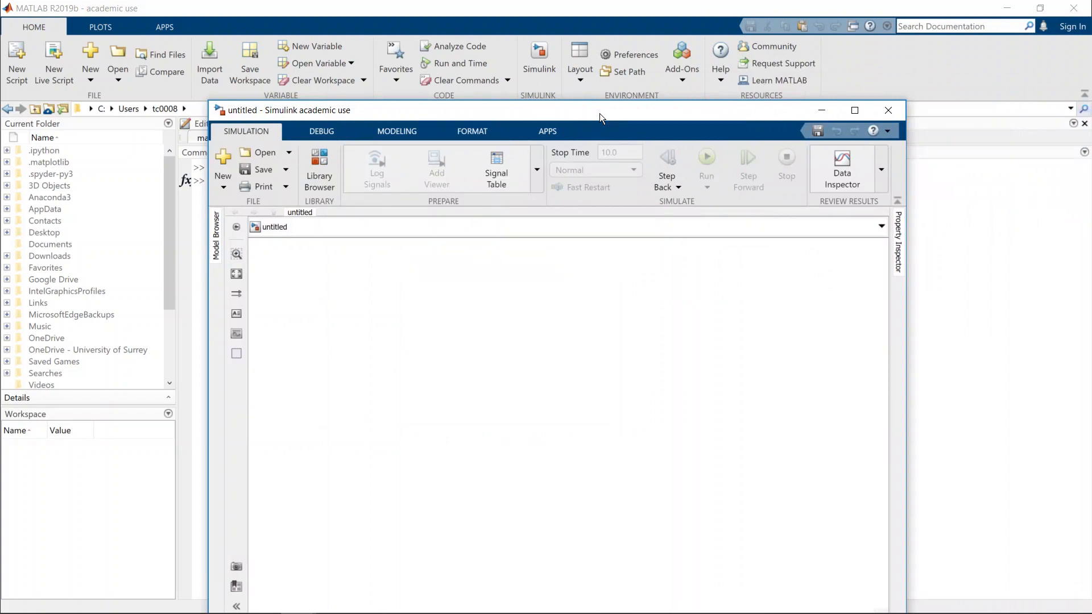
pyautogui.doubleClick(599, 114)
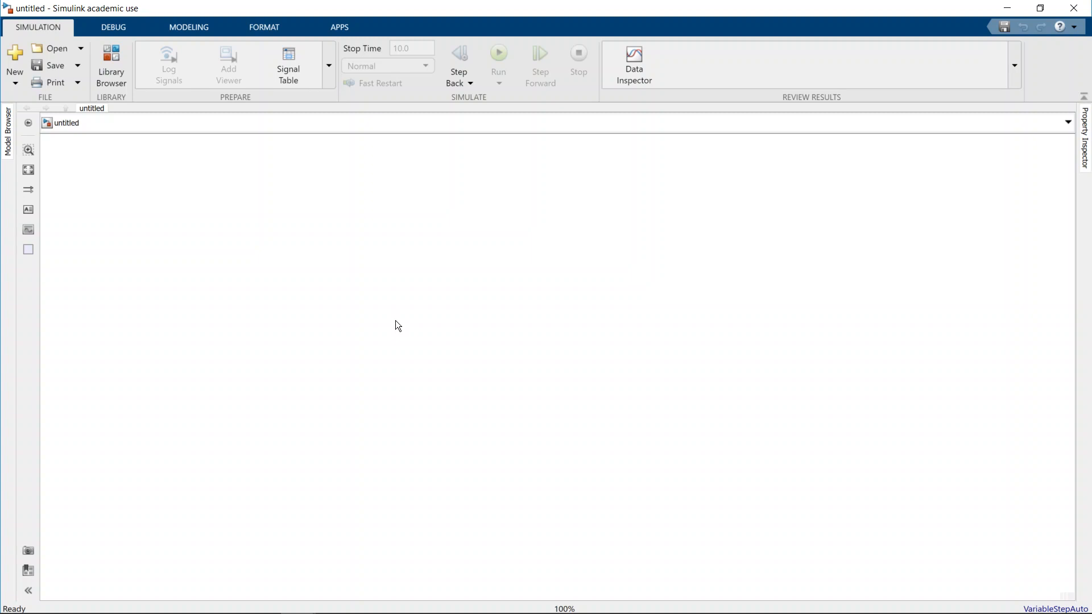
# Open the Simulink Library Browser over the model canvas and show the Continuous block library.
pyautogui.click(108, 64)
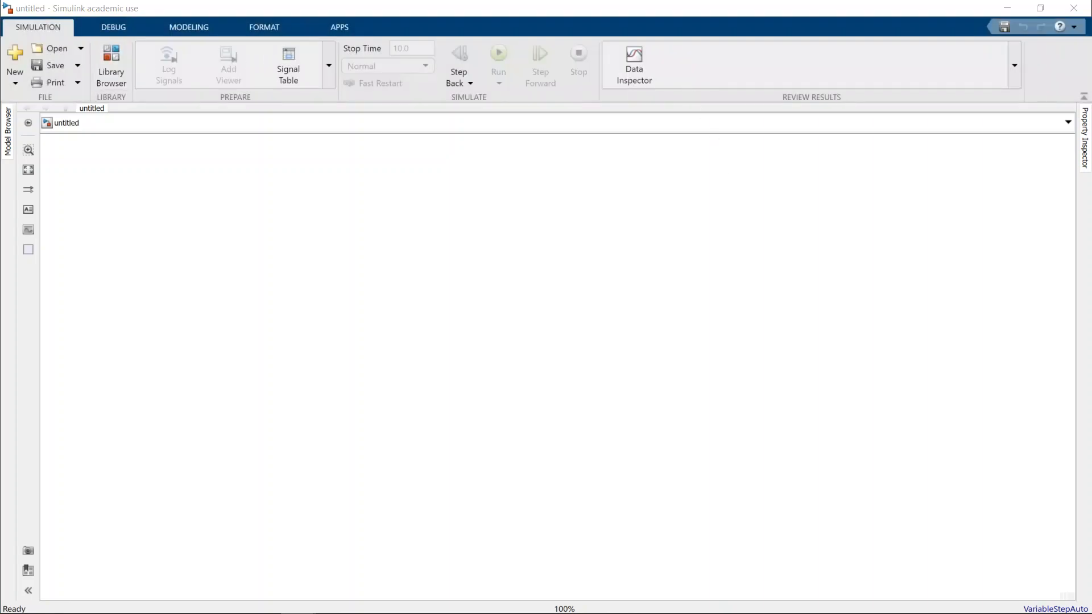
pyautogui.moveTo(829, 132); pyautogui.dragTo(227, 177)
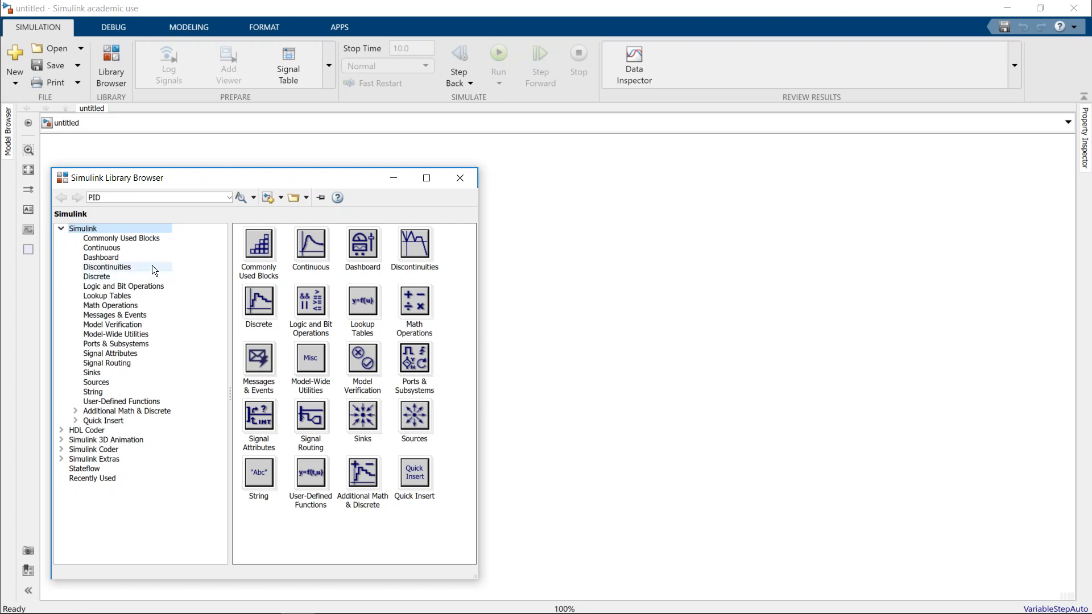
pyautogui.click(96, 249)
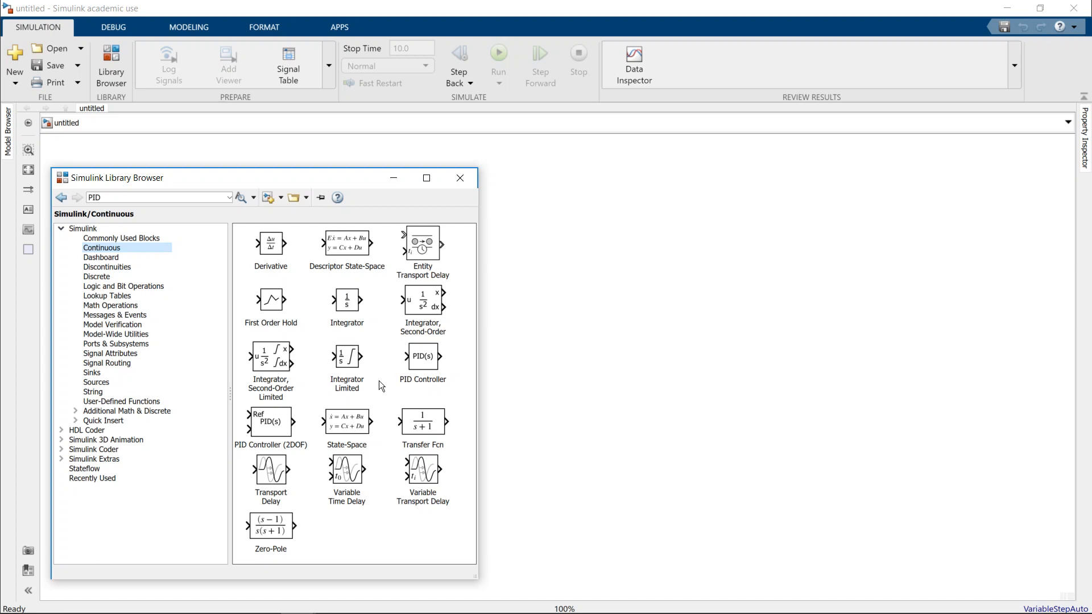
pyautogui.click(257, 264)
pyautogui.moveTo(257, 264); pyautogui.dragTo(331, 264)
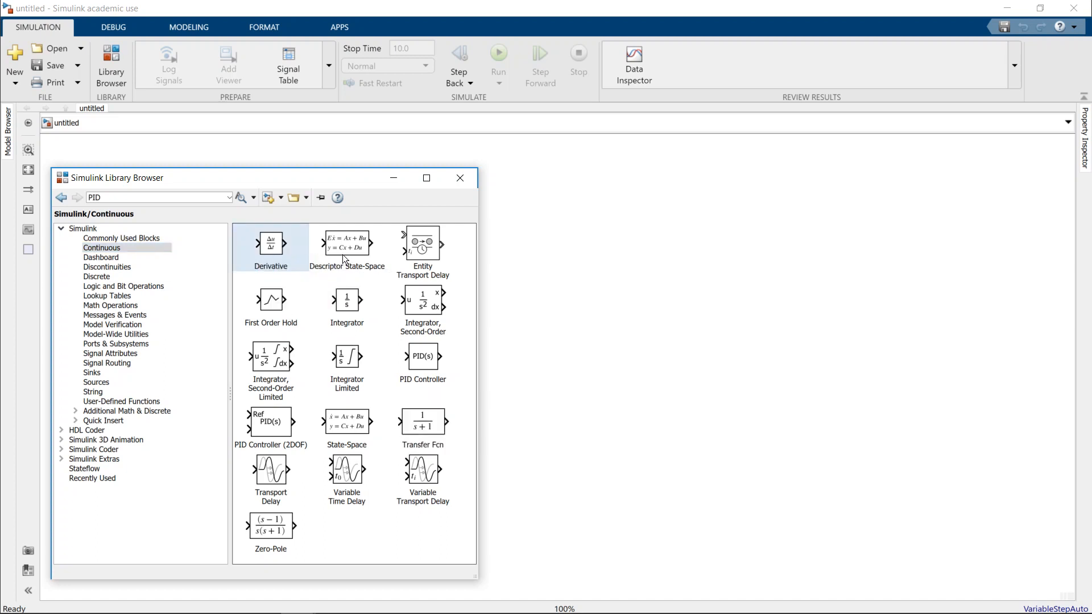
pyautogui.click(377, 272)
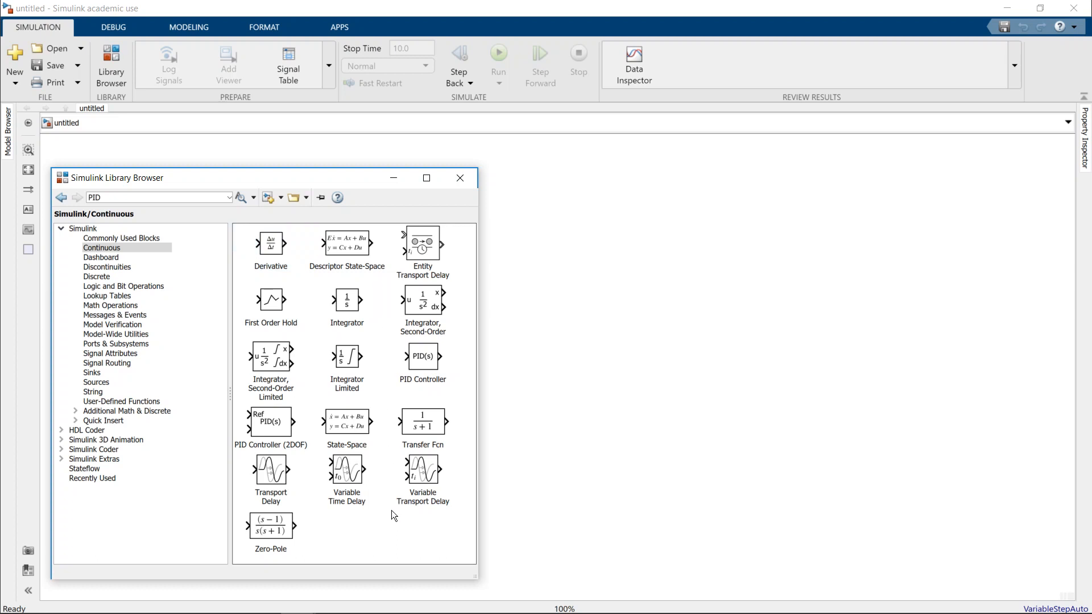
# Add a Transfer Fcn block from the Continuous library to the middle of the model canvas.
pyautogui.click(435, 423)
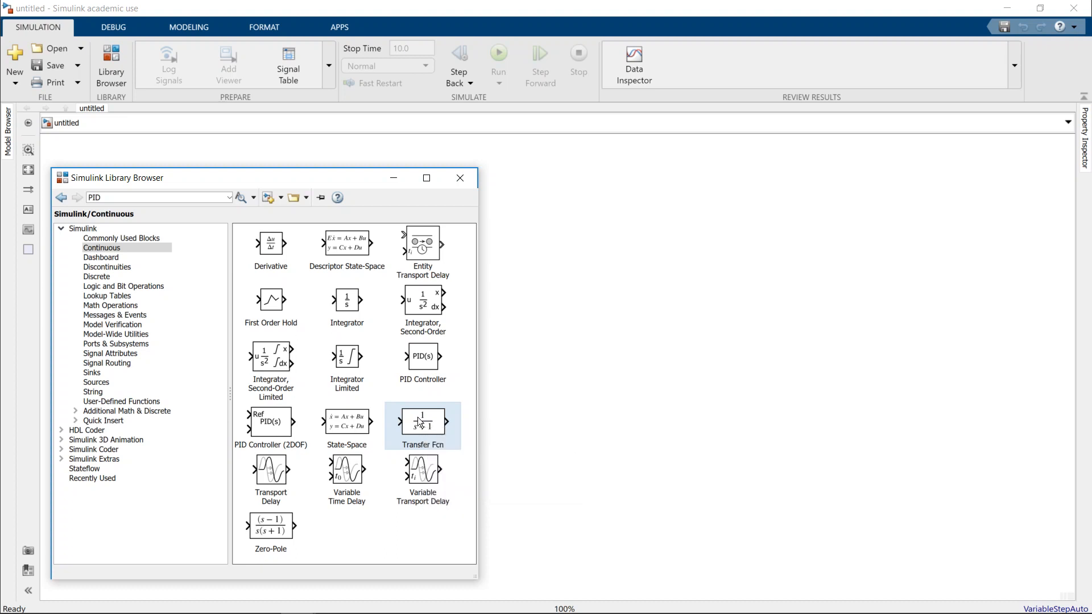
pyautogui.moveTo(419, 421); pyautogui.dragTo(588, 295)
pyautogui.moveTo(589, 295); pyautogui.dragTo(589, 295)
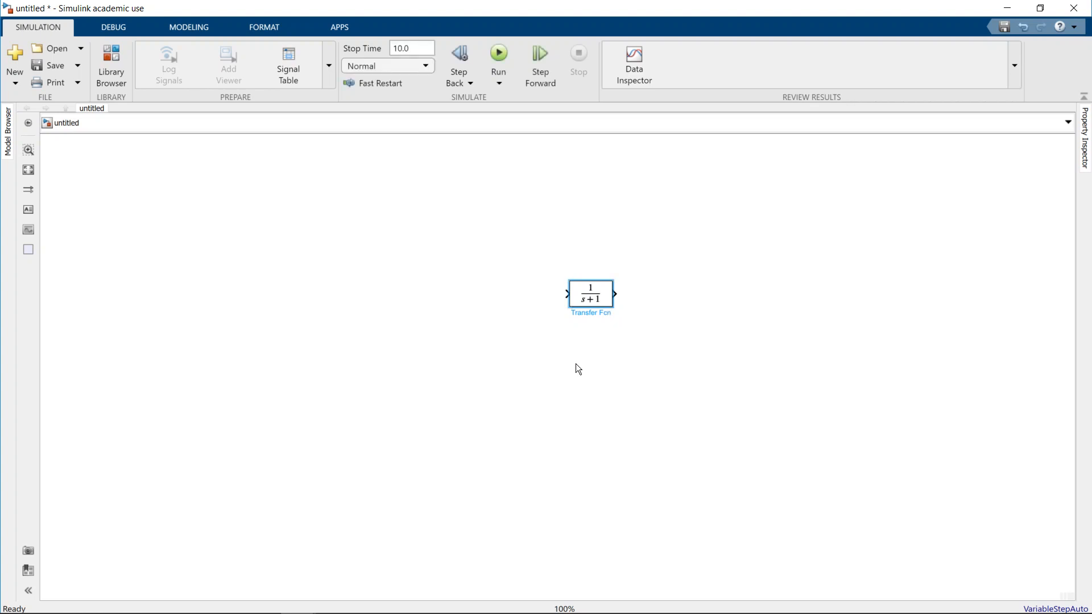
# Enlarge the Transfer Fcn block on the canvas by stretching it outward from its upper corner.
pyautogui.click(608, 368)
pyautogui.moveTo(568, 281); pyautogui.dragTo(486, 249)
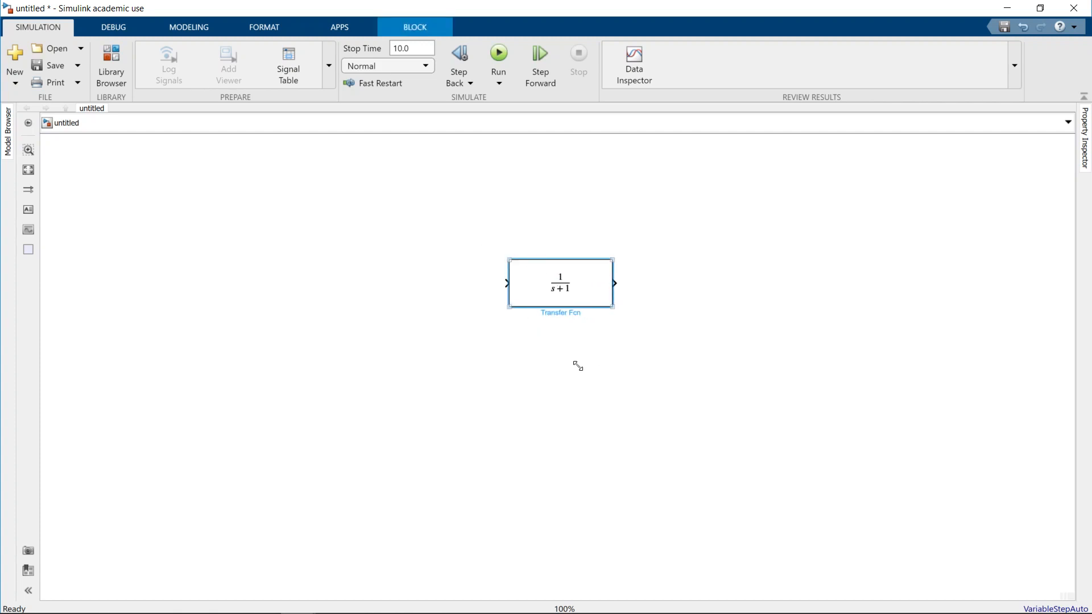
pyautogui.moveTo(579, 366); pyautogui.dragTo(598, 384)
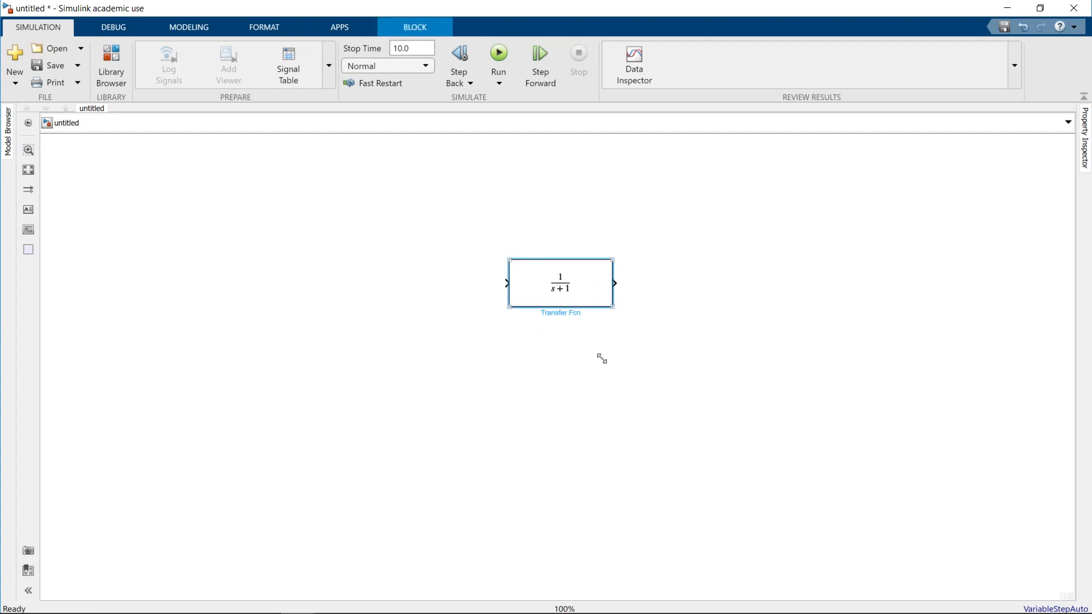
# Look up the process transfer function gp(s) in the Word document Question.docx and return to the Simulink model.
pyautogui.doubleClick(553, 286)
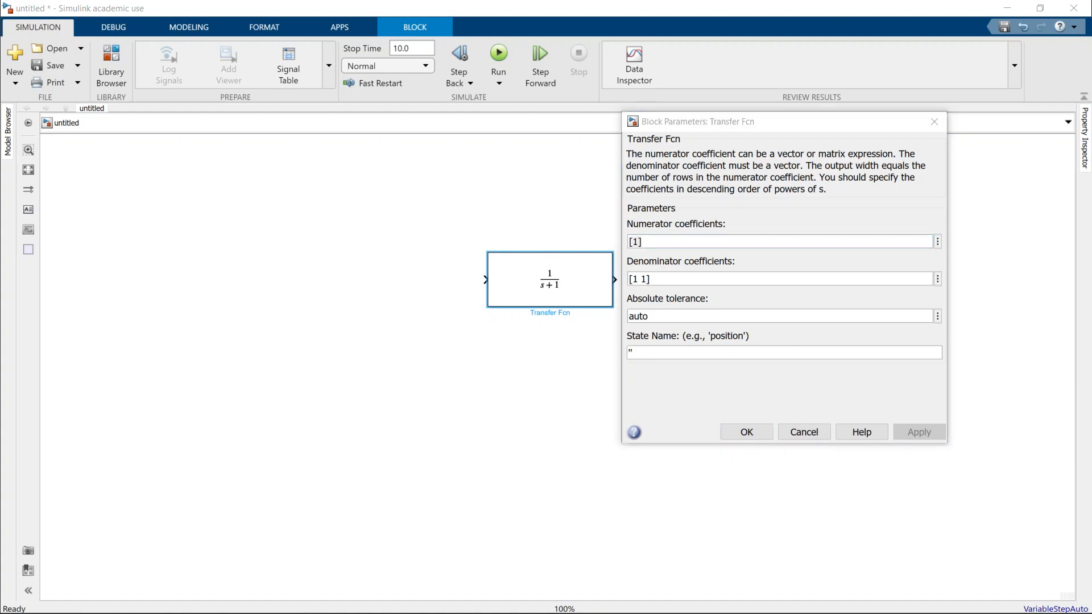
pyautogui.click(264, 613)
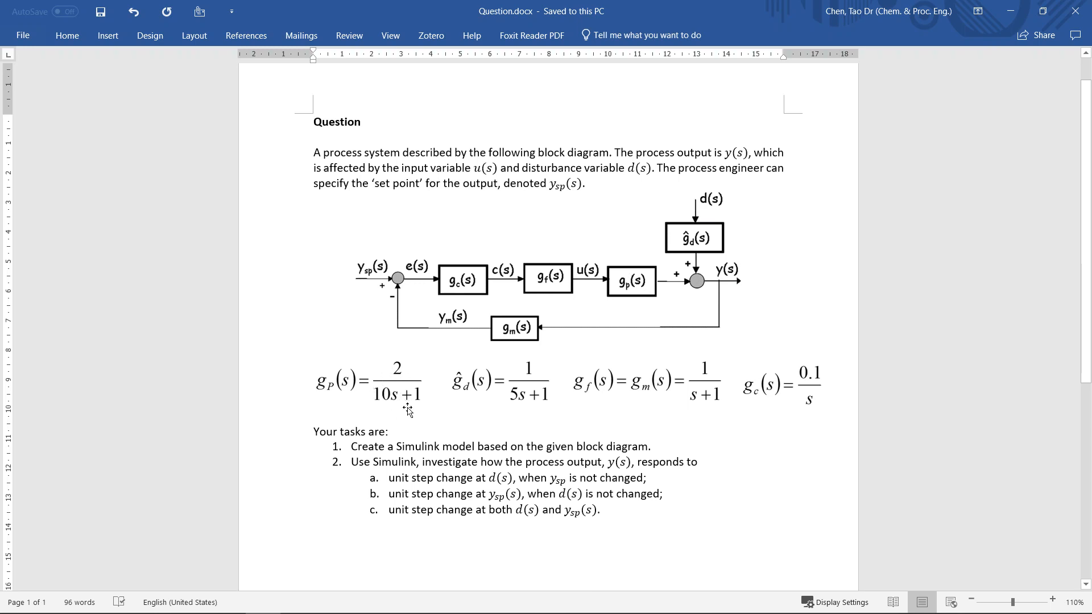
pyautogui.click(384, 360)
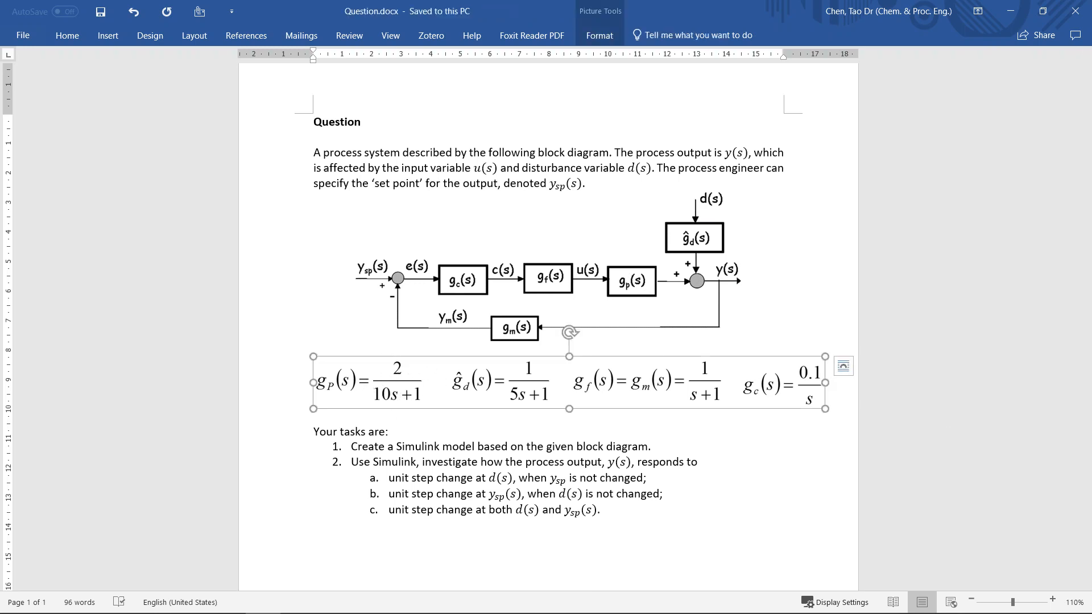
pyautogui.hotkey('alt', 'Tab')
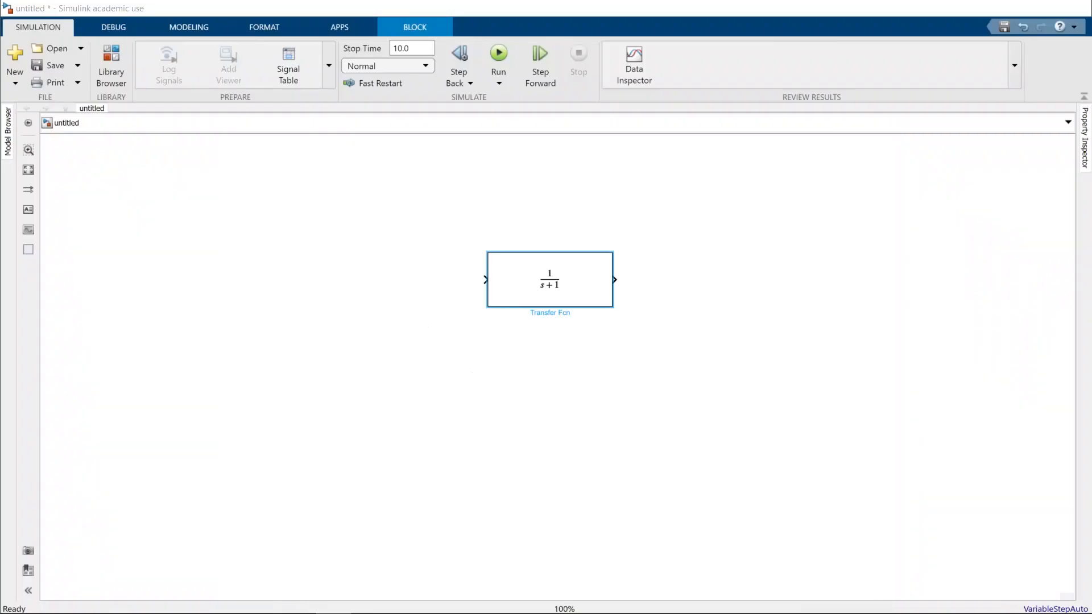
# Set the Transfer Fcn block's numerator coefficients to [2] and its denominator coefficients to [10 1].
pyautogui.doubleClick(557, 285)
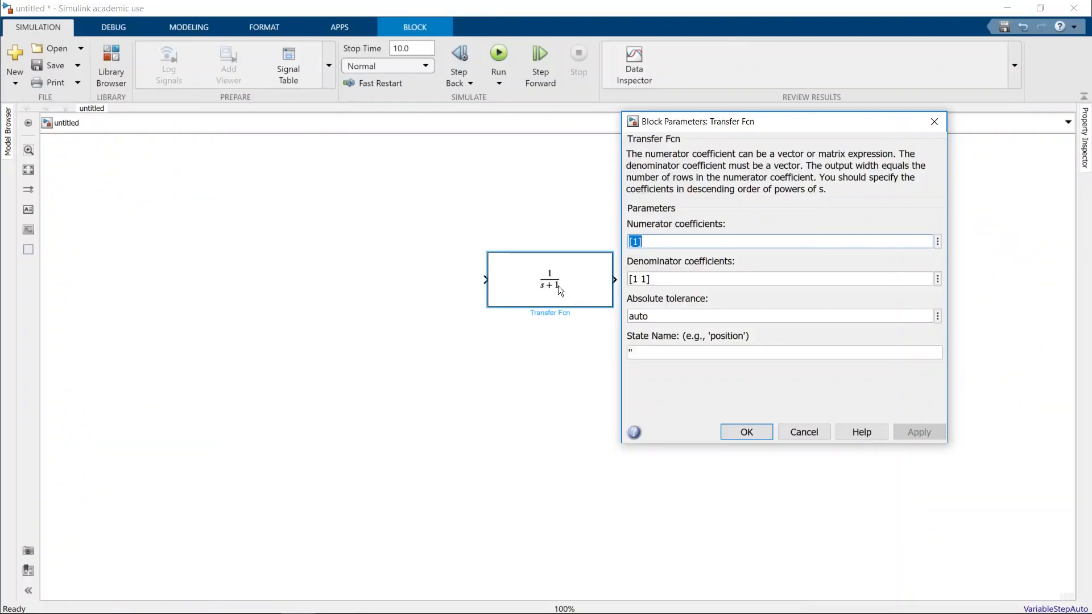
pyautogui.click(670, 246)
pyautogui.press('Left')
pyautogui.press('BackSpace')
pyautogui.write('2')
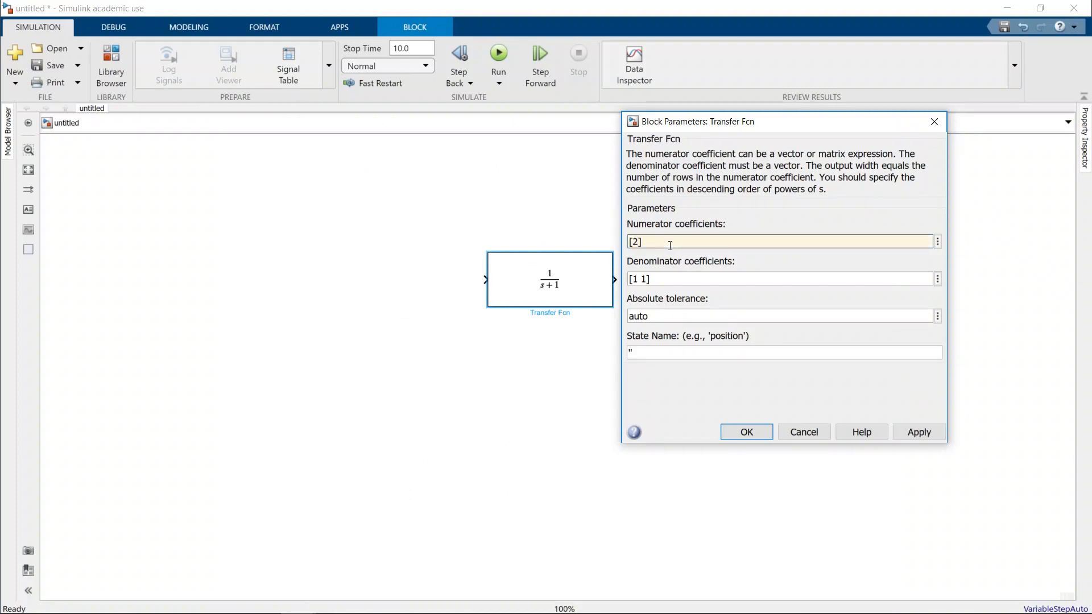
pyautogui.click(636, 278)
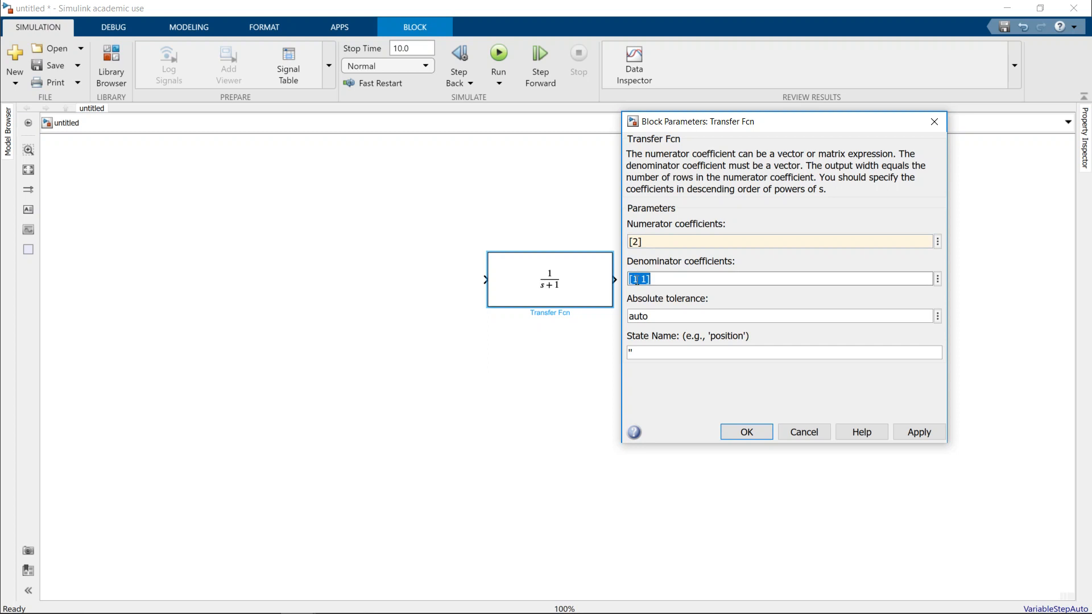
pyautogui.click(635, 279)
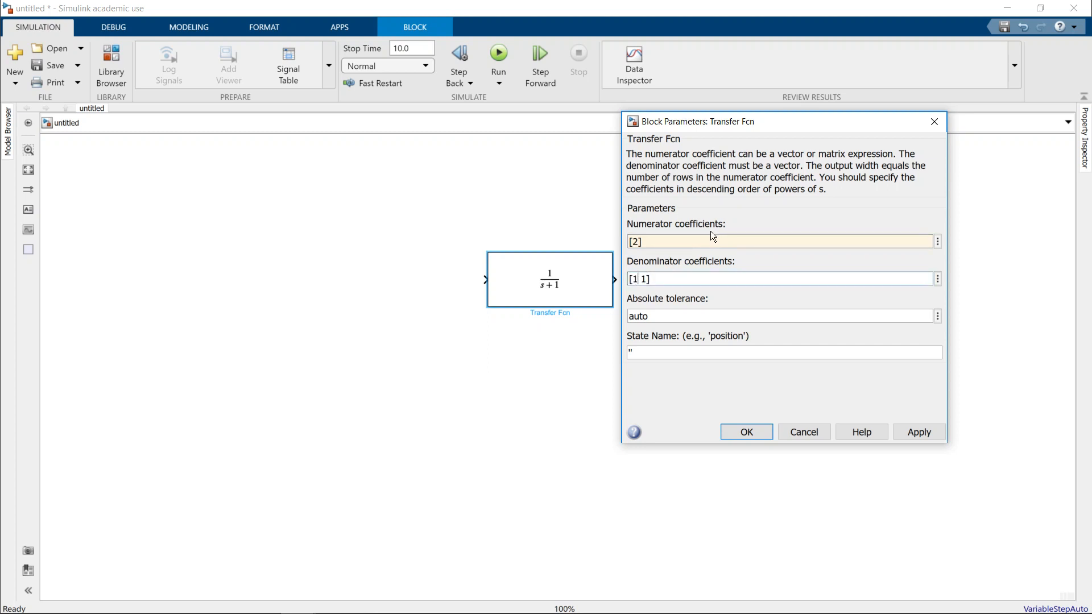
pyautogui.write('0')
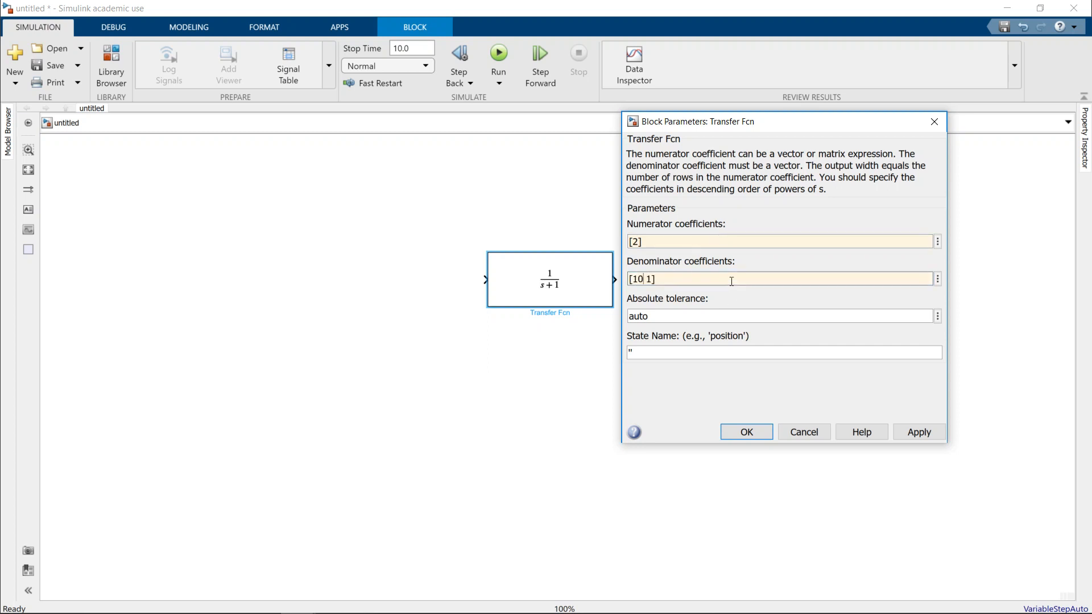
pyautogui.press('Right')
pyautogui.press('Right')
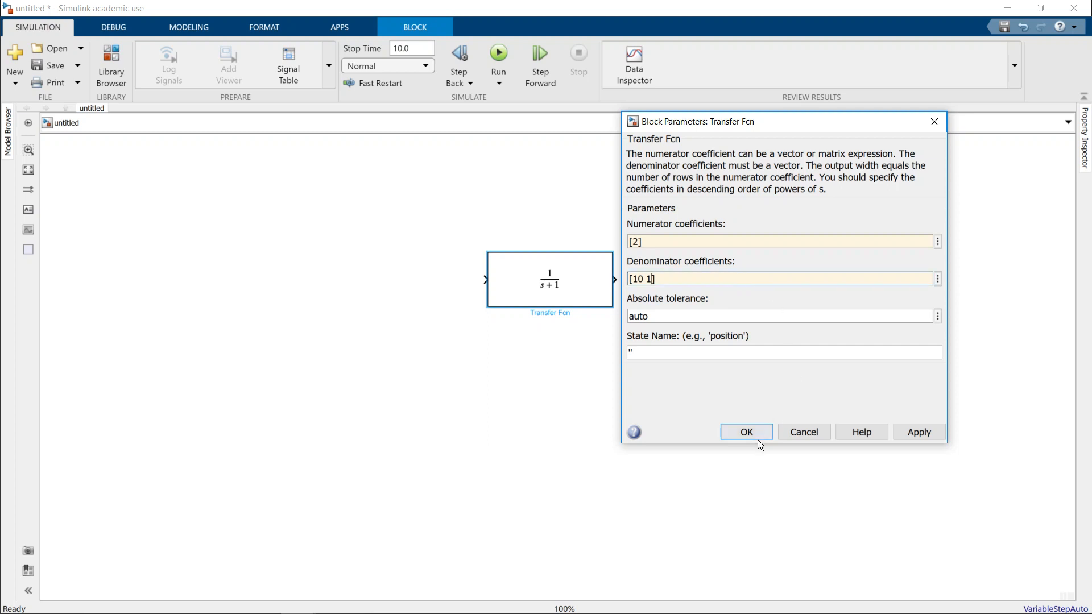
pyautogui.click(743, 436)
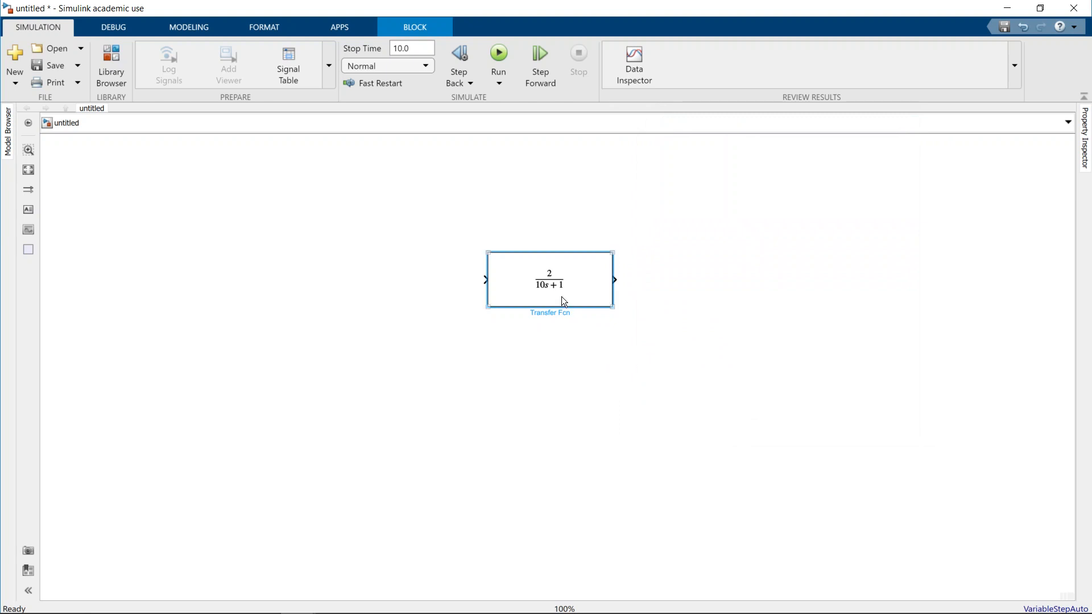
# Set the state name of the 2/(10s+1) Transfer Fcn block to 'Proces' in its block parameters.
pyautogui.click(549, 314)
pyautogui.click(537, 323)
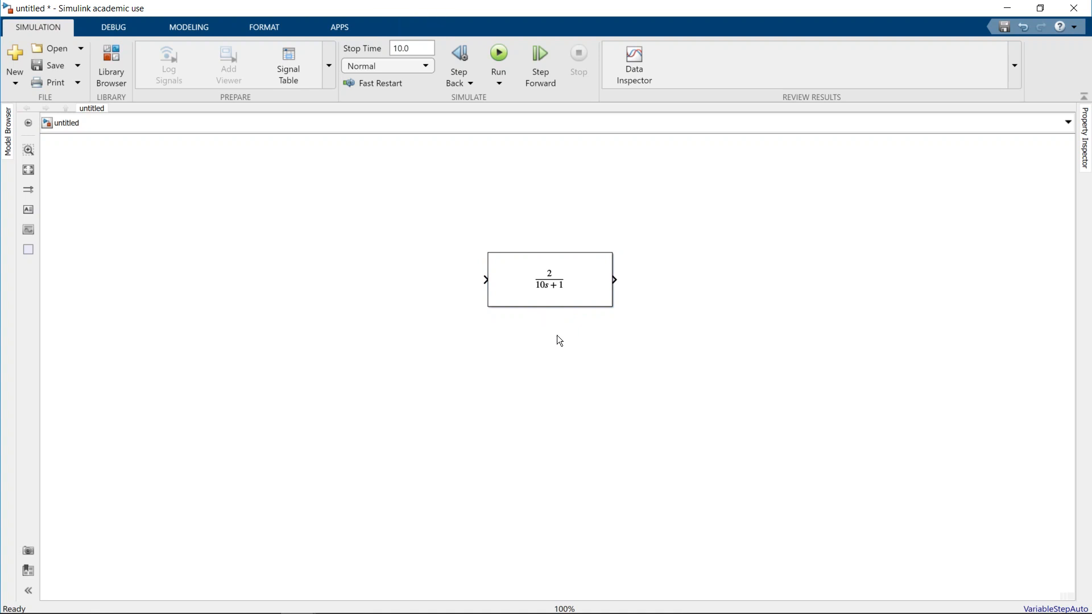
pyautogui.doubleClick(553, 295)
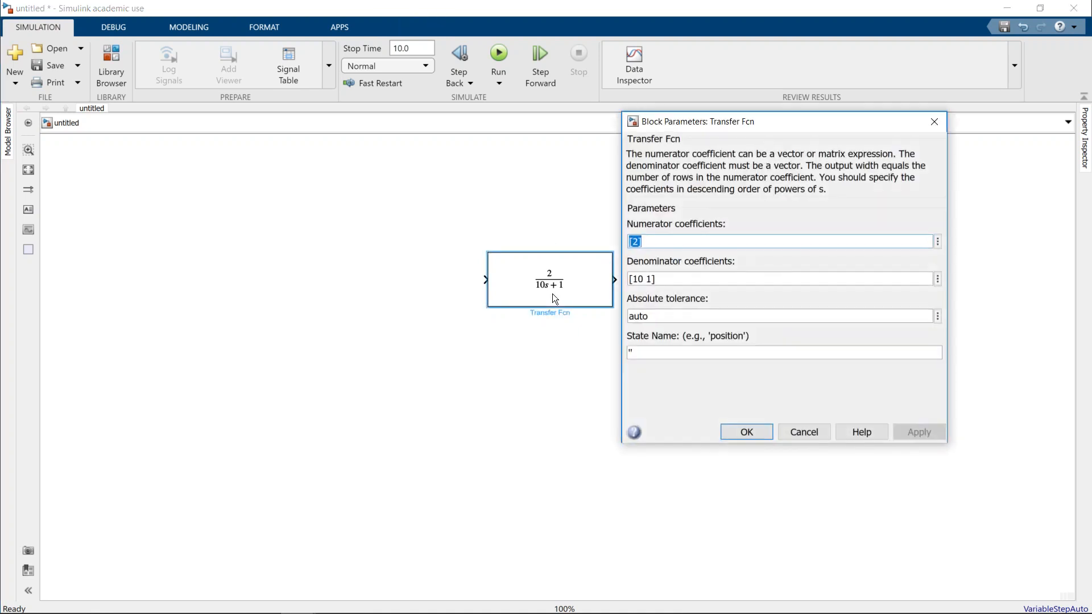
pyautogui.doubleClick(635, 354)
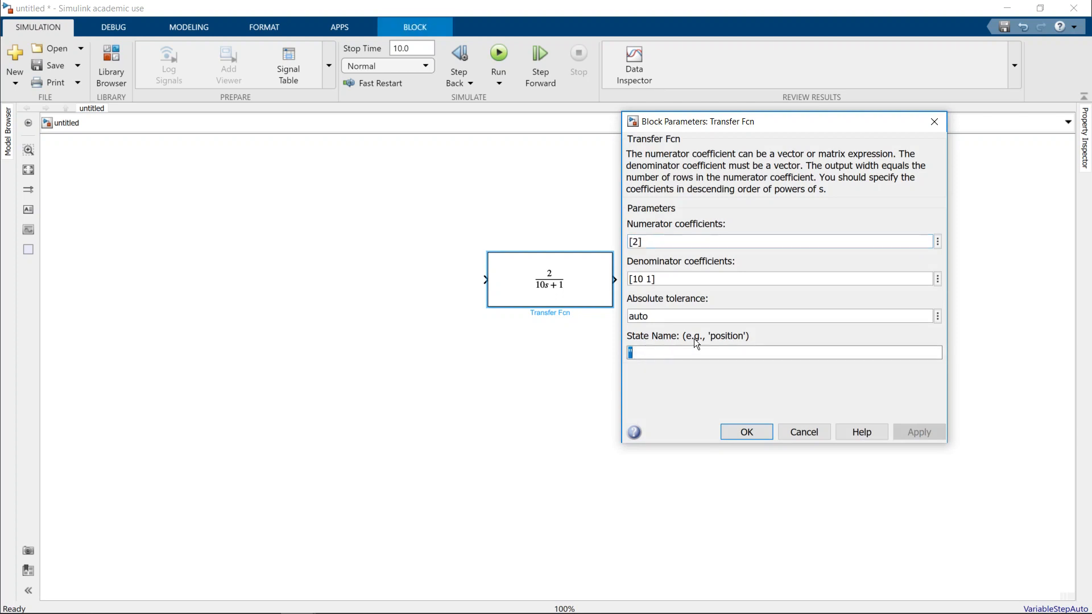
pyautogui.press('Right')
pyautogui.press('Left')
pyautogui.write('Proces')
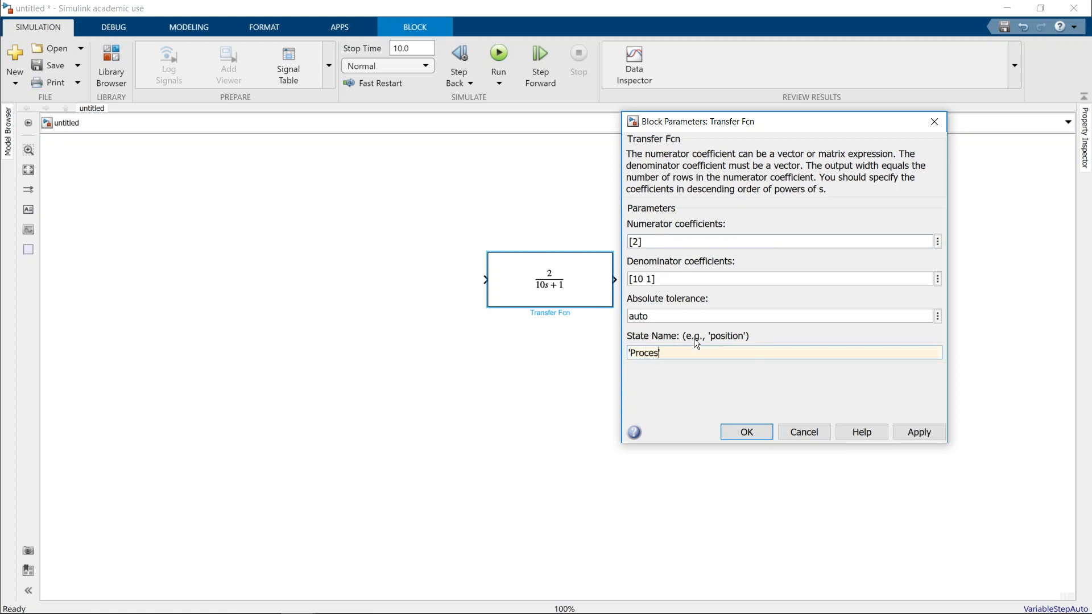
pyautogui.click(745, 432)
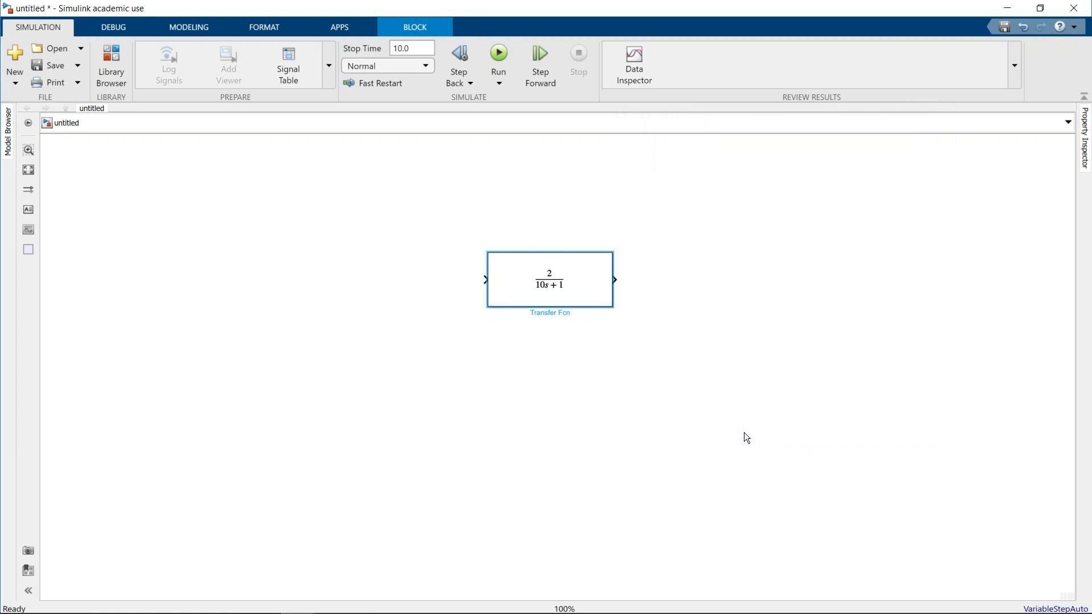
pyautogui.click(777, 405)
pyautogui.moveTo(741, 392); pyautogui.dragTo(566, 298)
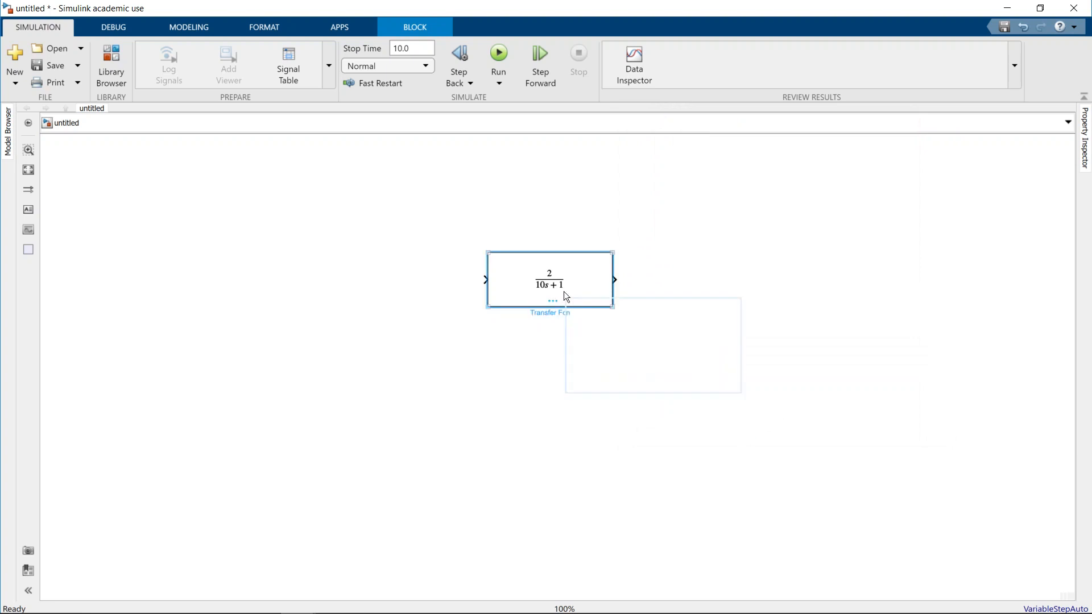
pyautogui.click(513, 344)
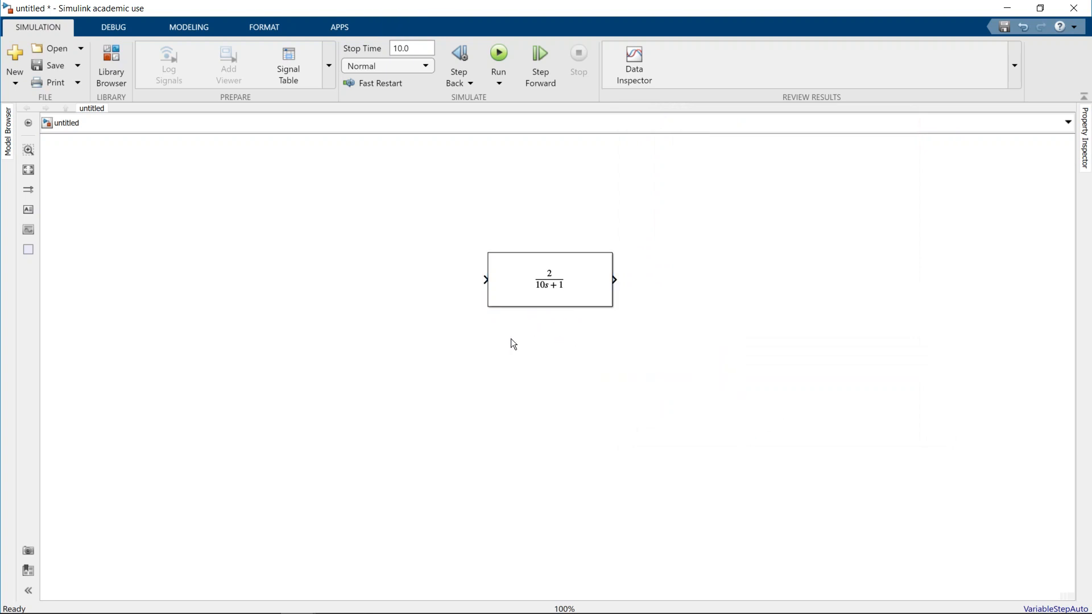
pyautogui.click(550, 307)
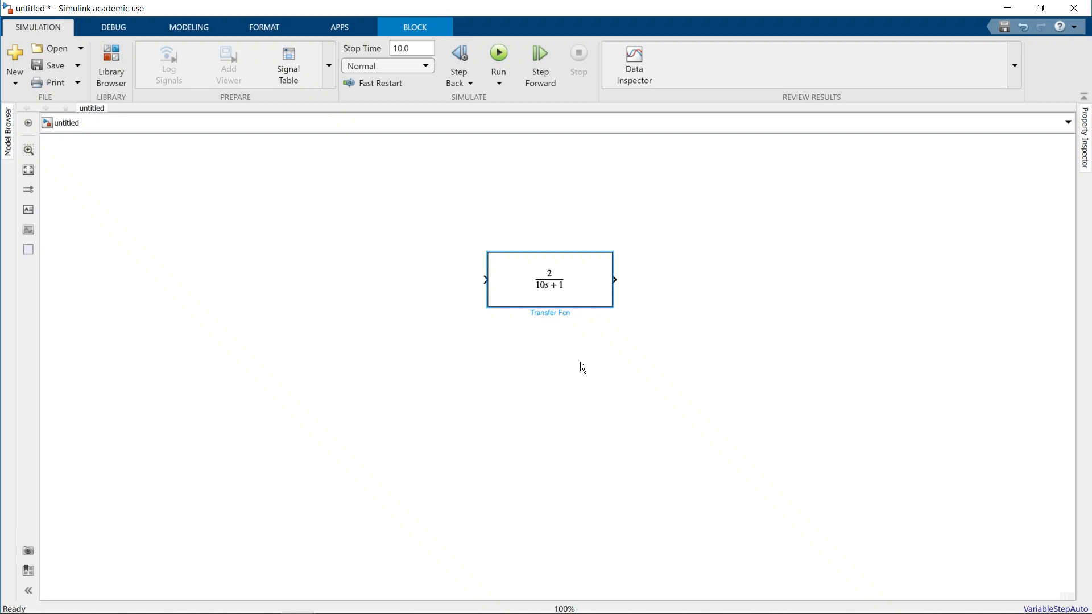
pyautogui.click(620, 362)
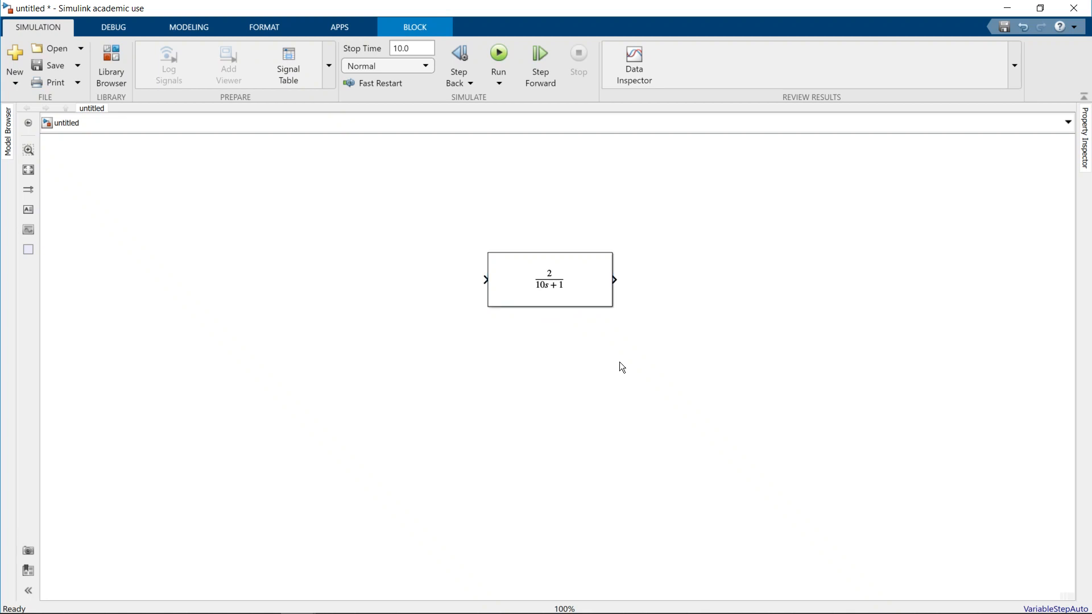
# Duplicate the 2/(10s+1) Transfer Fcn block and place the copy in line with the original, on its input side.
pyautogui.click(585, 279)
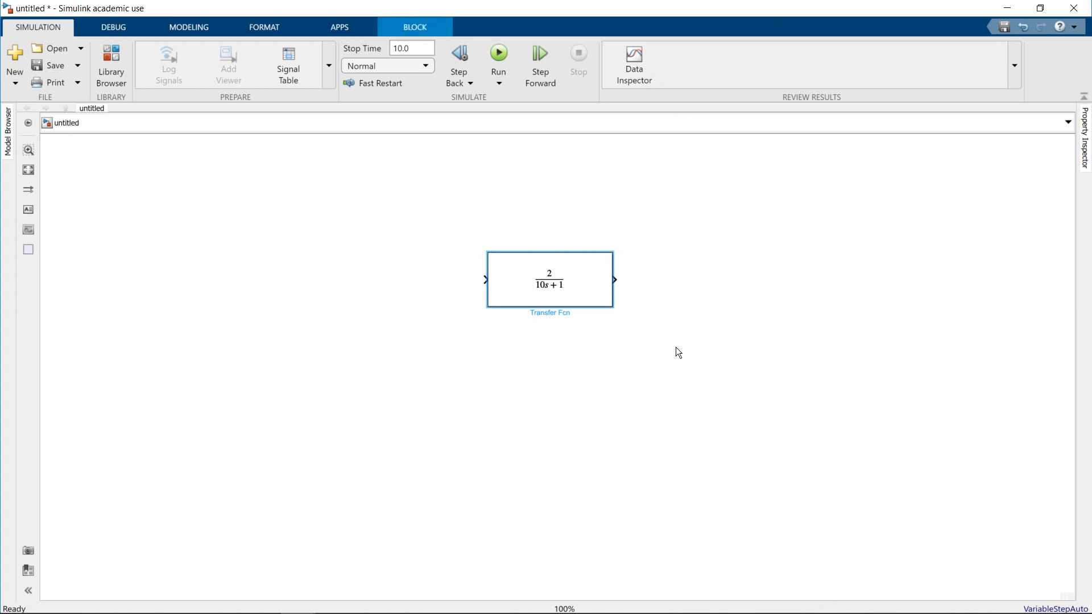
pyautogui.rightClick(584, 288)
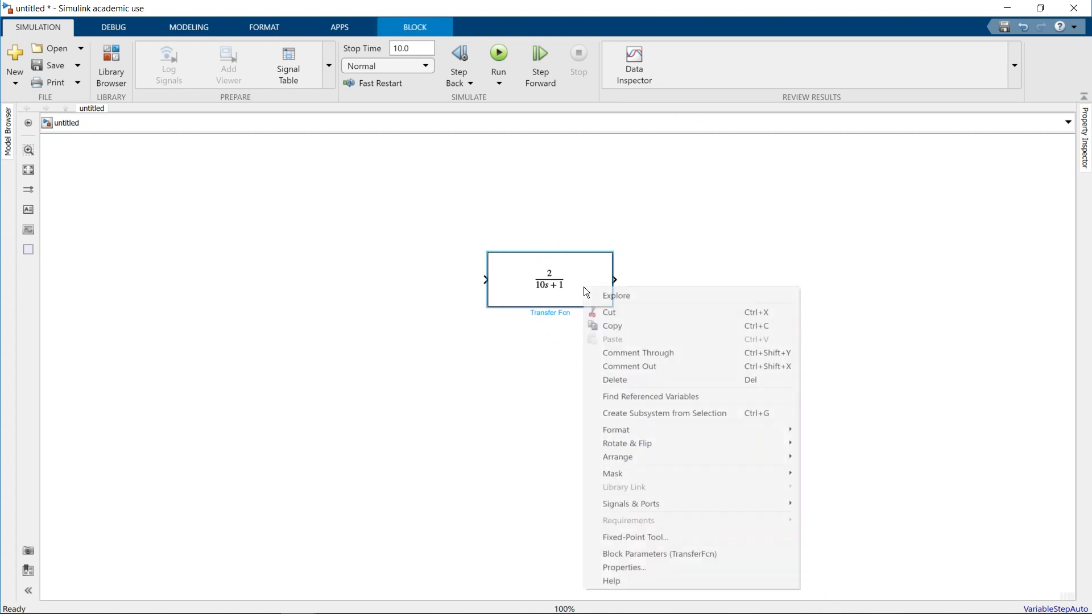
pyautogui.click(636, 330)
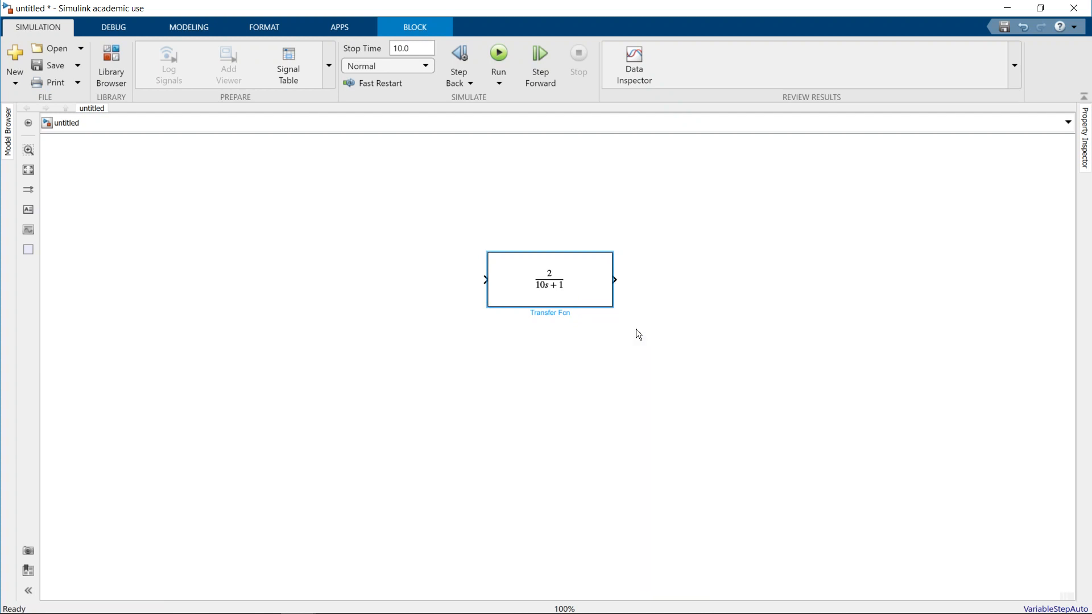
pyautogui.rightClick(733, 228)
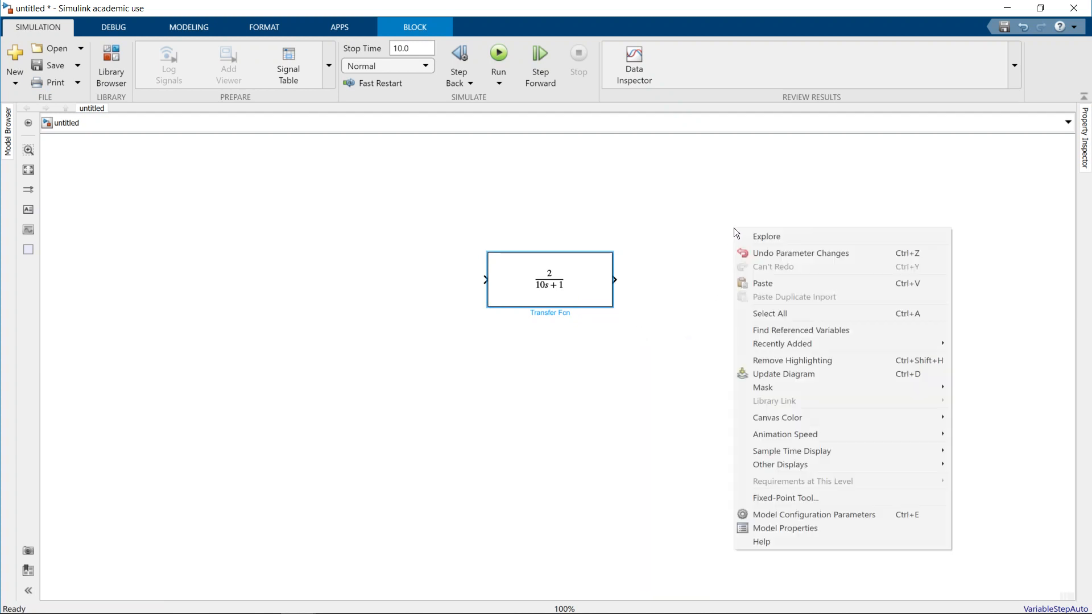
pyautogui.click(760, 282)
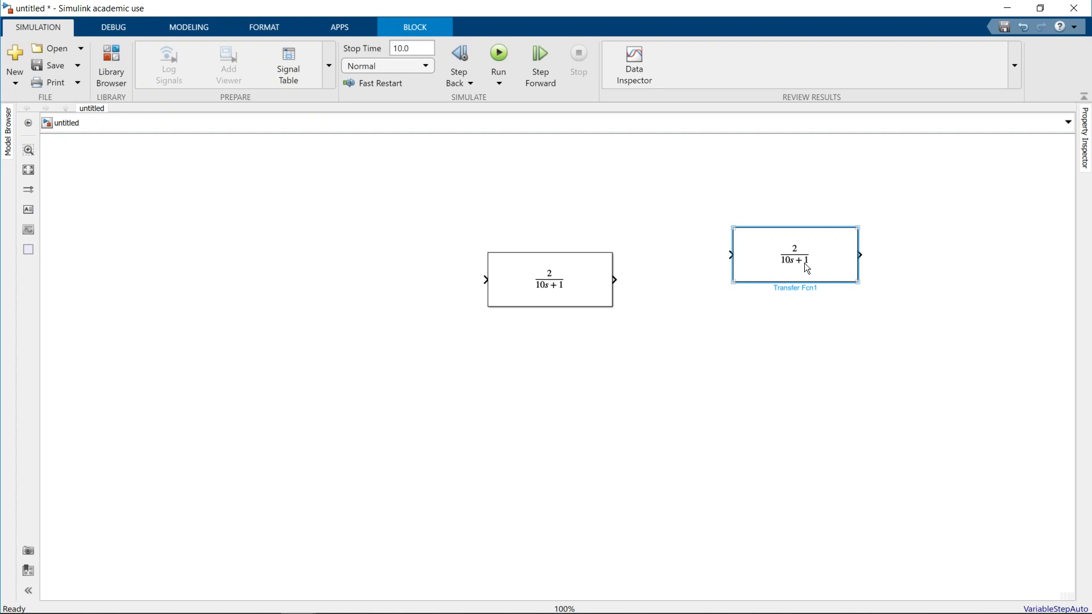
pyautogui.moveTo(807, 267); pyautogui.dragTo(388, 288)
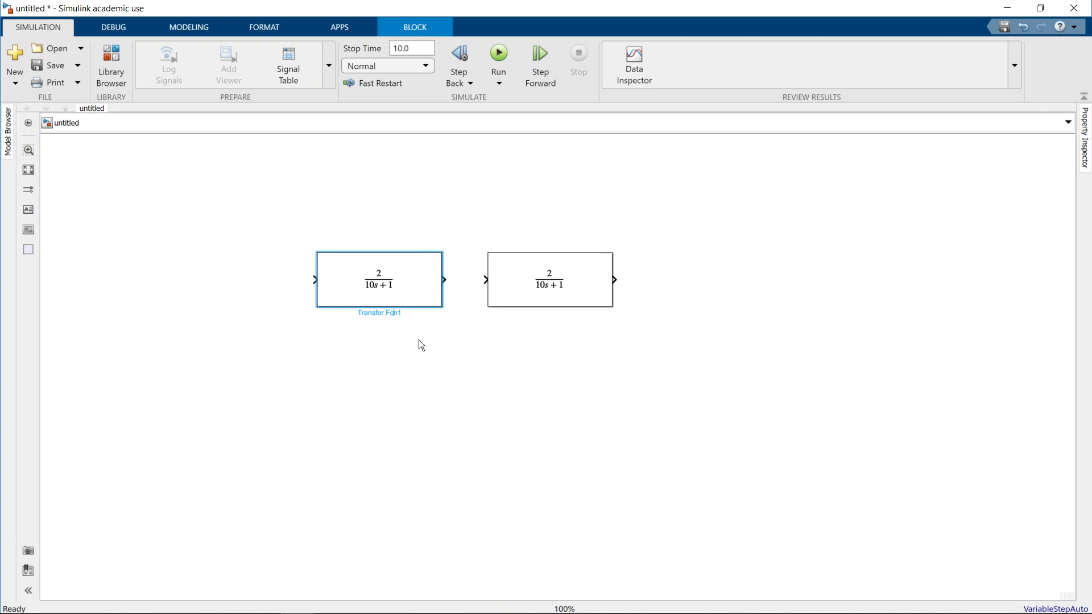
# Rename the copied transfer function block g_f and the original 2/(10s+1) block g_p.
pyautogui.hotkey('ctrl', 'a')
pyautogui.write('g_f(s')
pyautogui.click(423, 361)
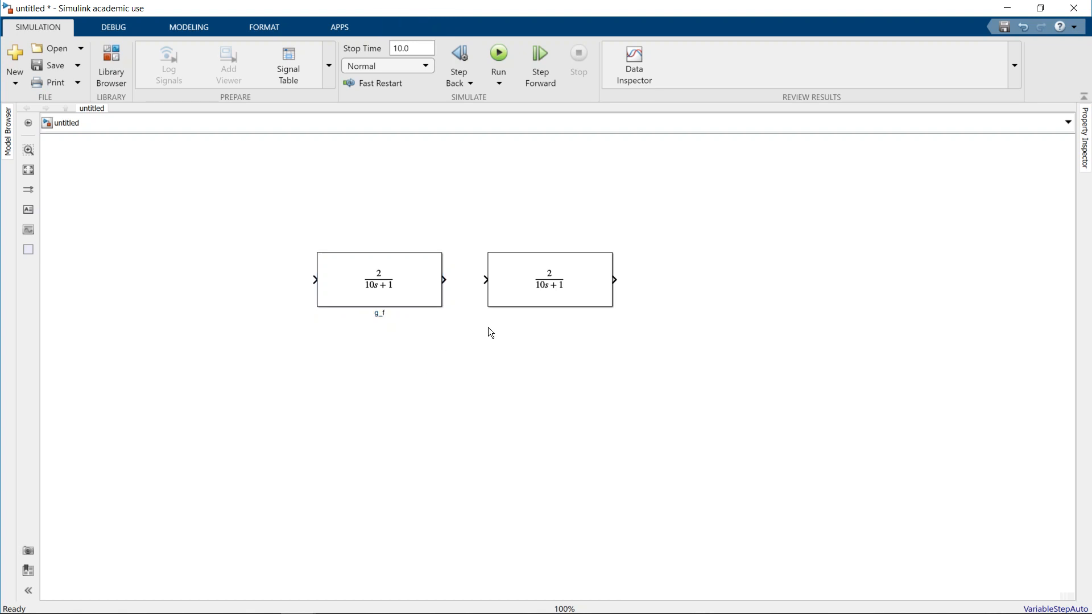
pyautogui.click(558, 303)
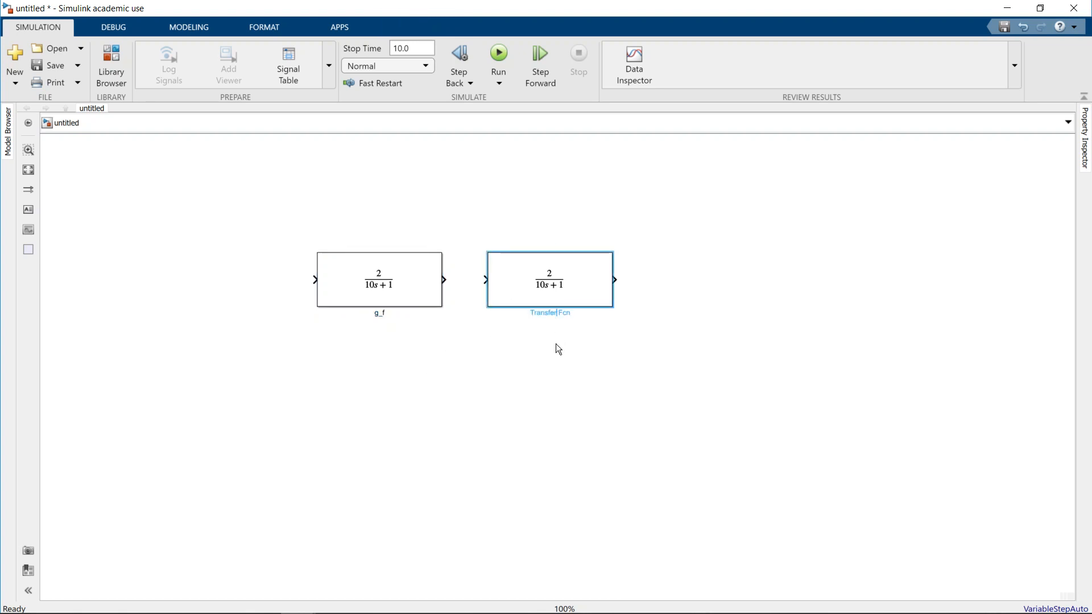
pyautogui.press('F2')
pyautogui.write('g_p')
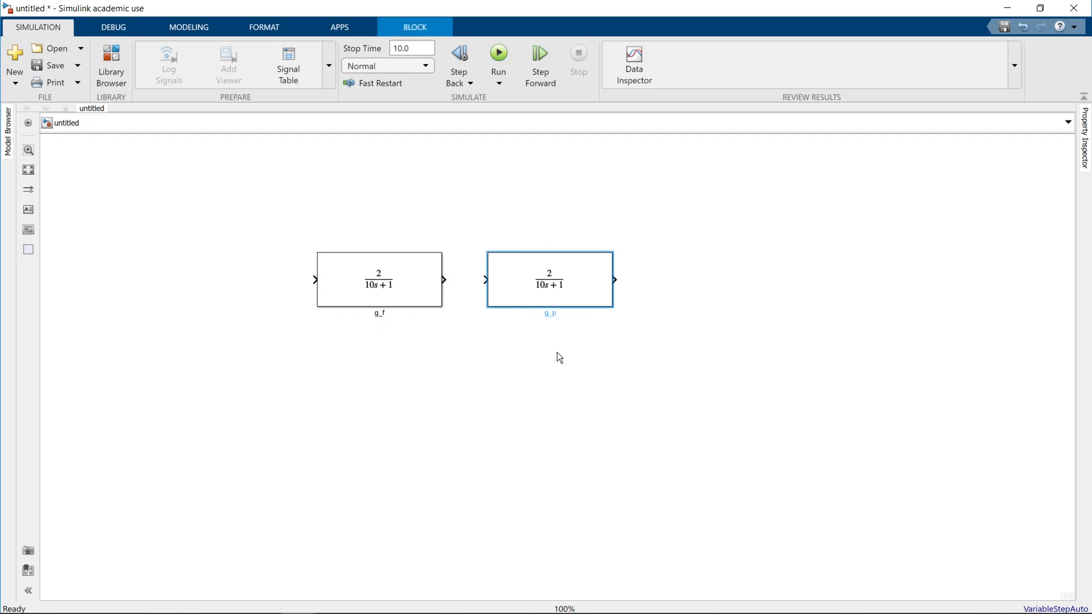
pyautogui.click(559, 357)
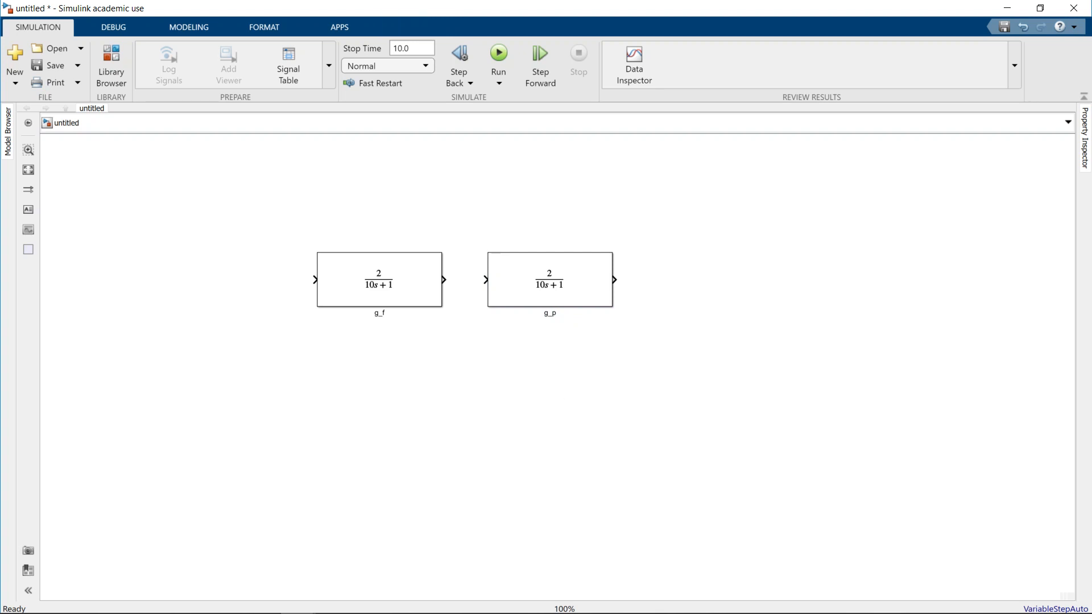
# Look up gf(s) in the Word document Question.docx and set g_f's numerator coefficients to [1] and denominator coefficients to [1 1].
pyautogui.hotkey('alt', 'Tab')
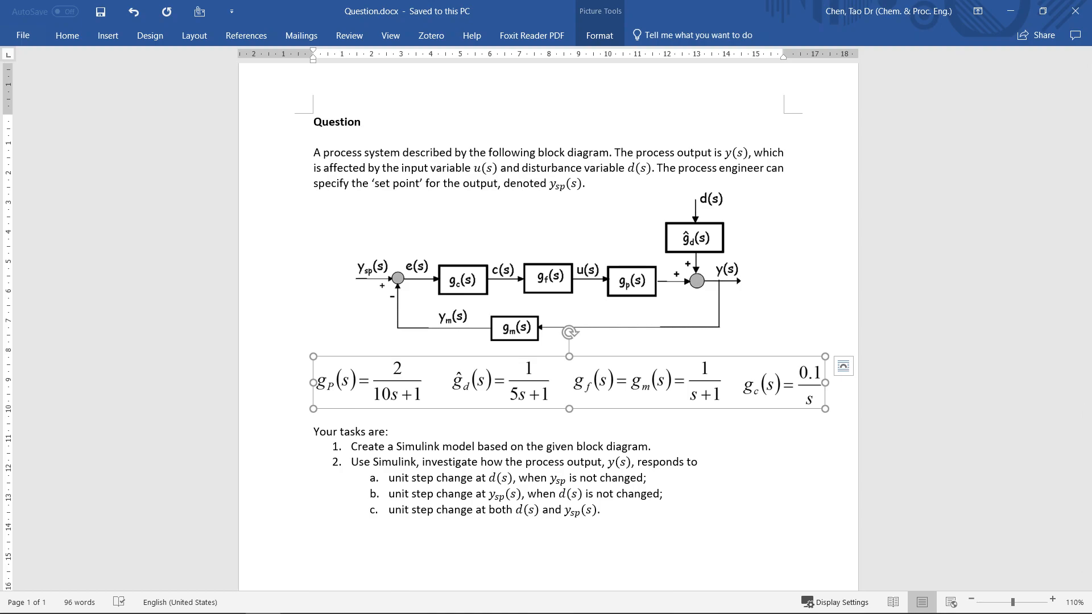
pyautogui.hotkey('alt', 'Tab')
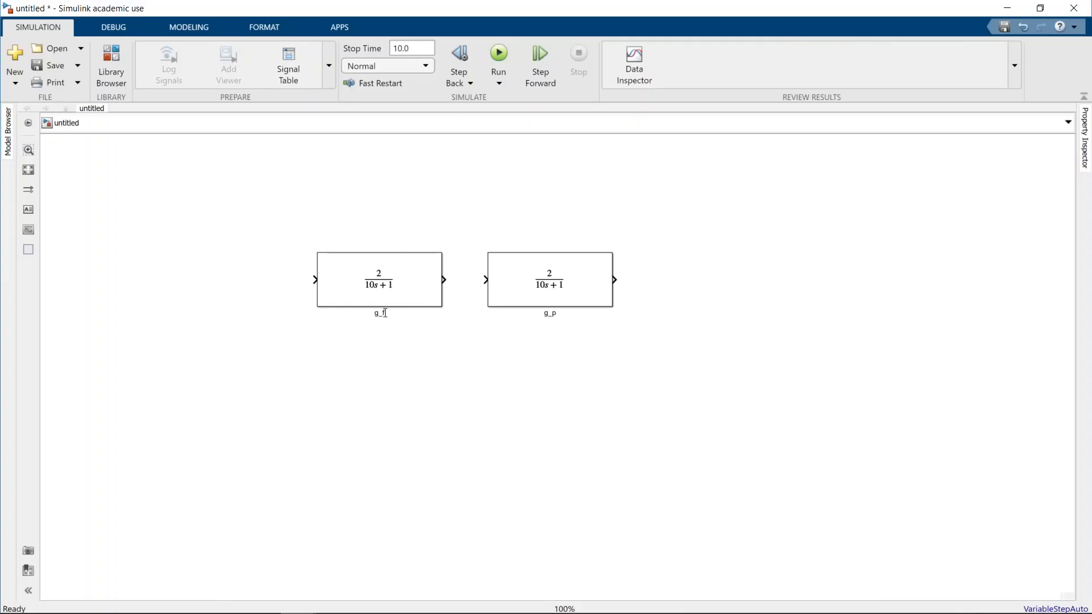
pyautogui.doubleClick(380, 283)
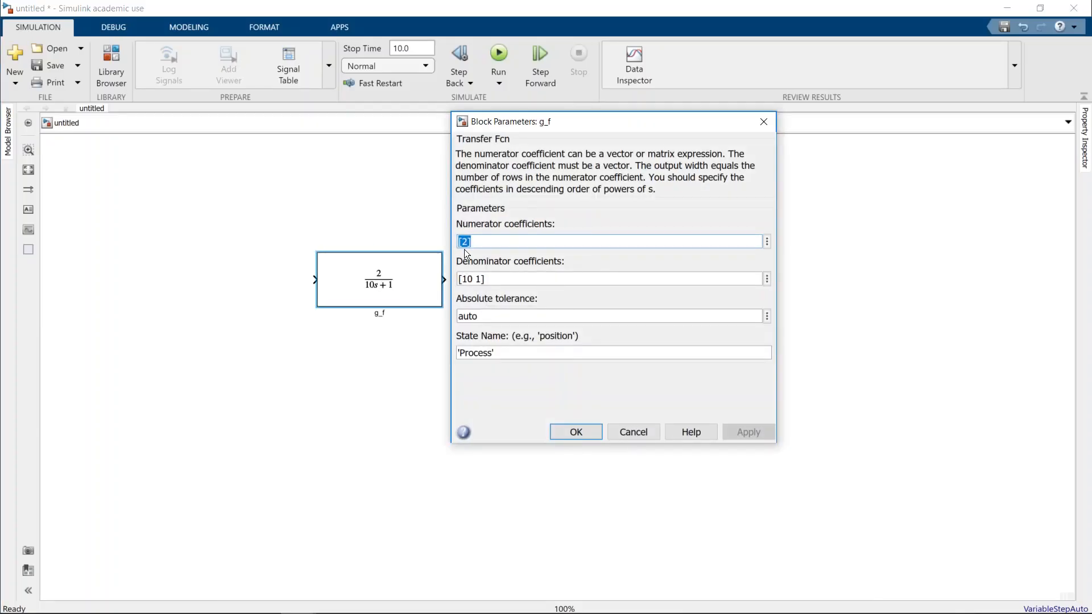
pyautogui.click(475, 241)
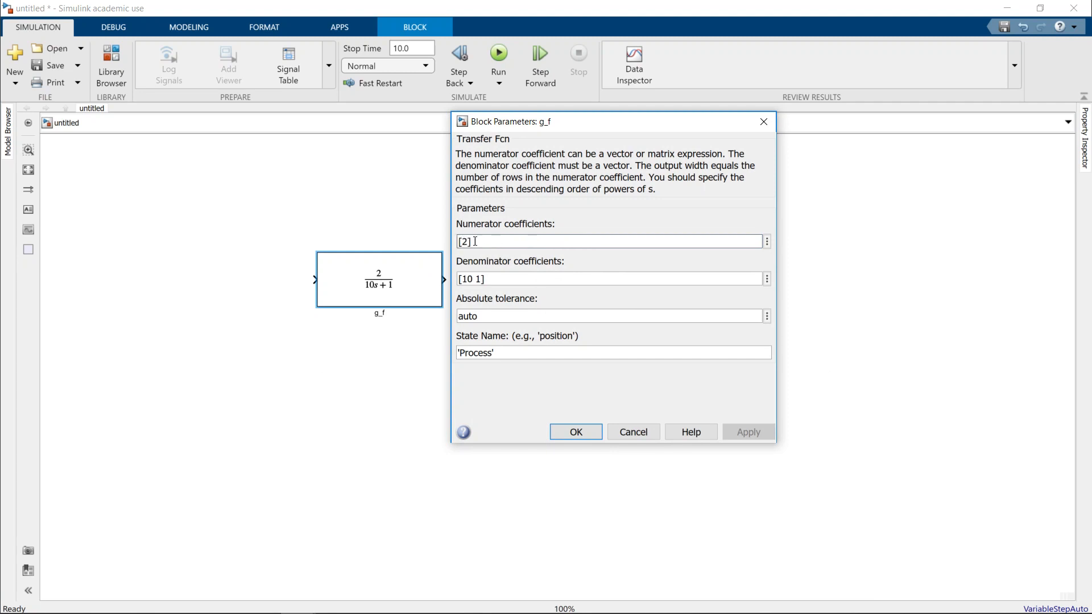
pyautogui.press('Delete')
pyautogui.write('1')
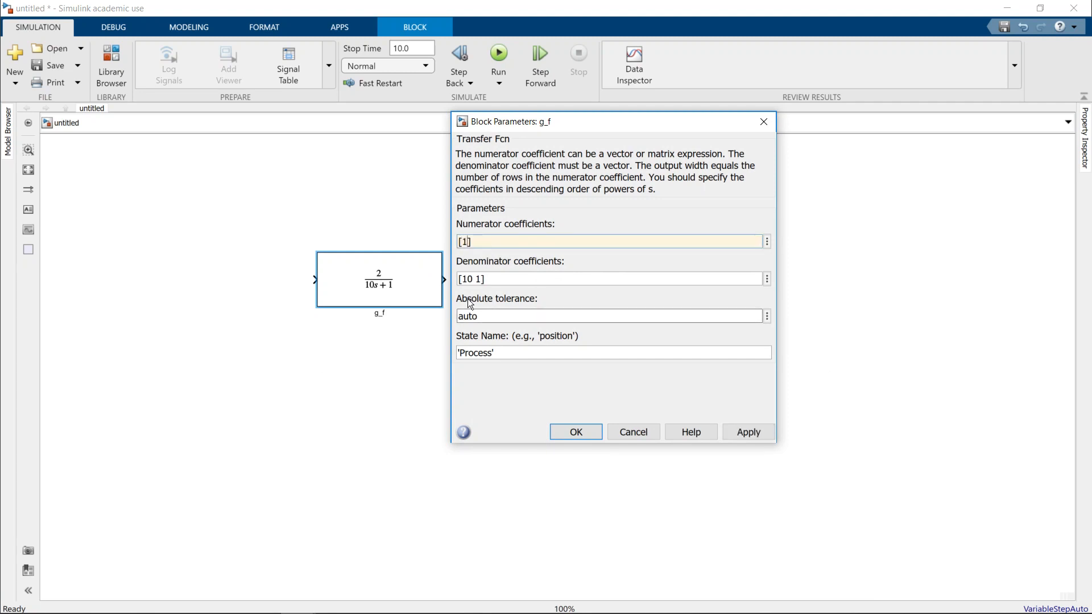
pyautogui.click(467, 279)
pyautogui.click(468, 279)
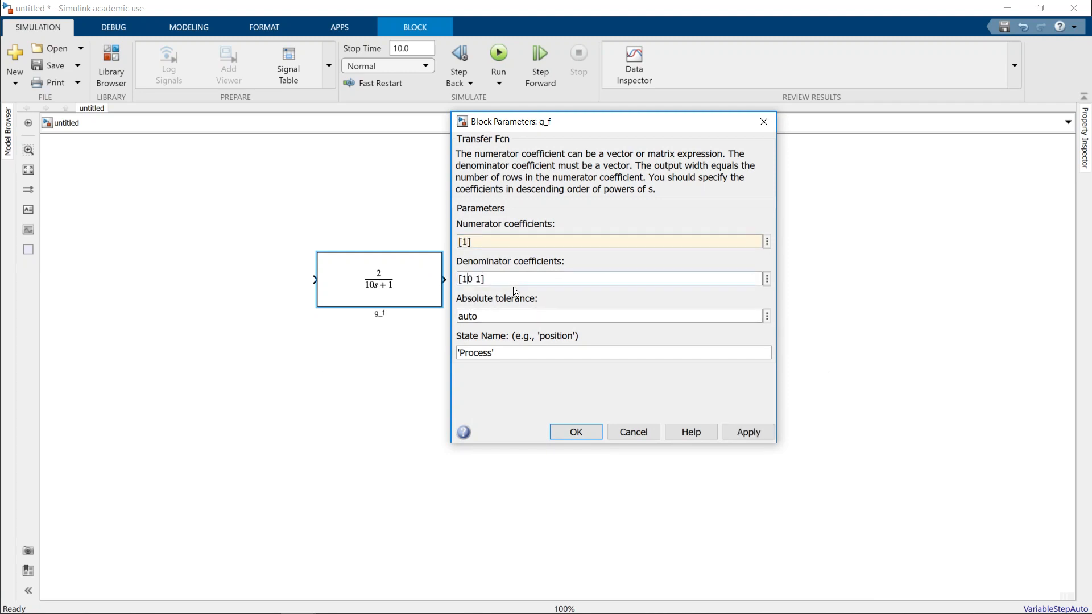
pyautogui.press('Delete')
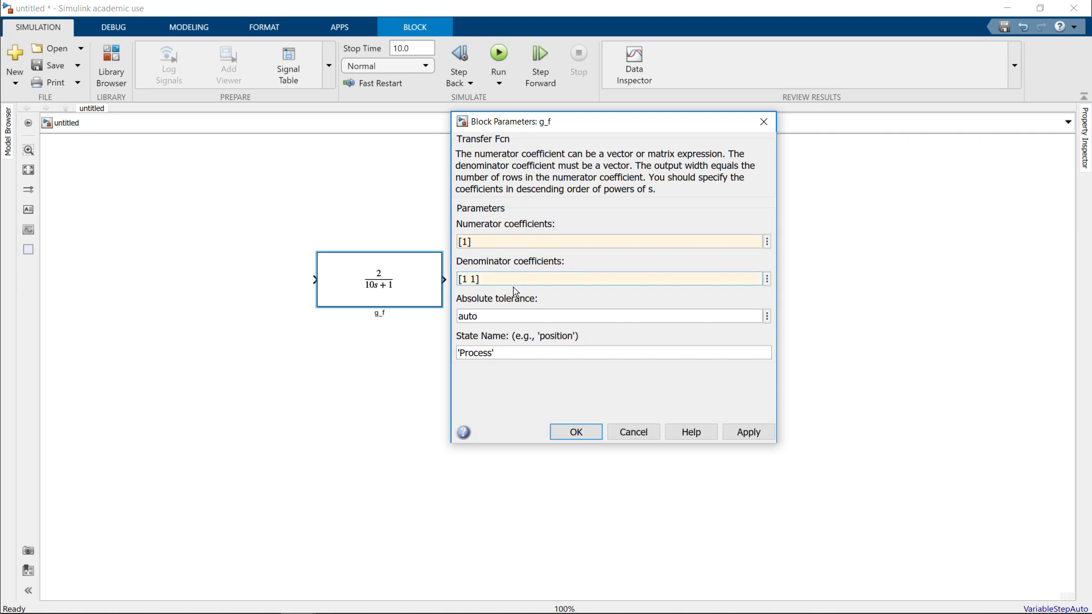
pyautogui.click(575, 432)
pyautogui.click(483, 430)
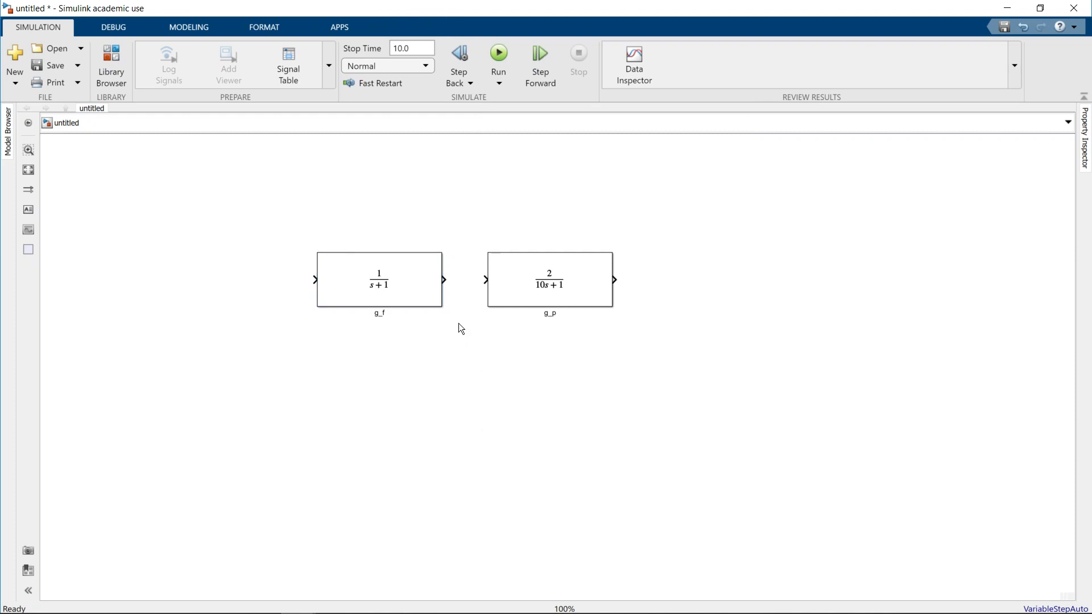
# Connect the output of the g_f block to the input of the g_p block.
pyautogui.click(429, 279)
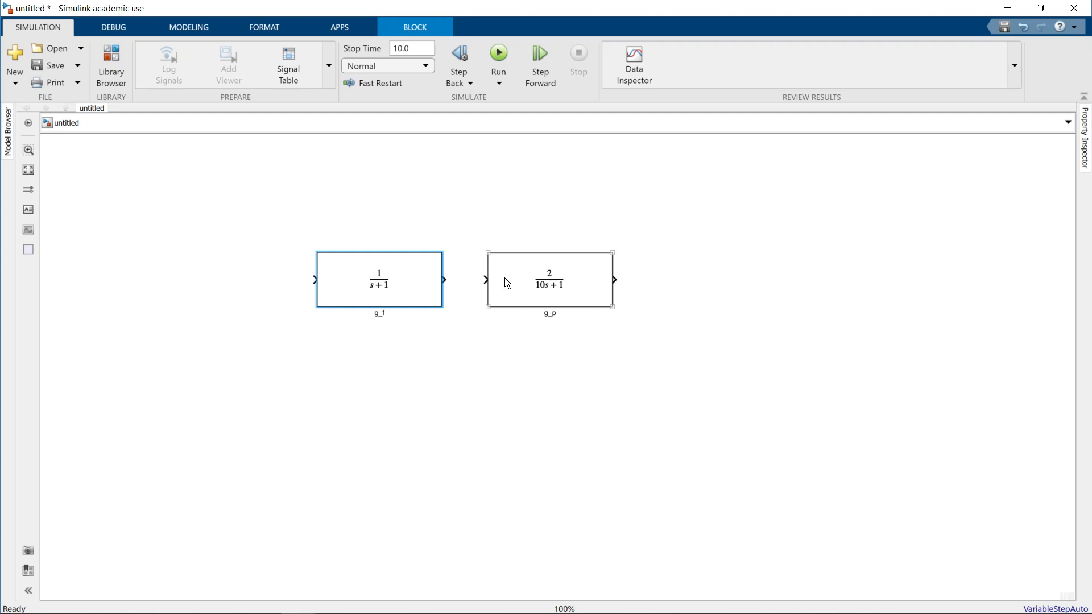
pyautogui.keyDown('ctrl'); pyautogui.click(505, 278); pyautogui.keyUp('ctrl')
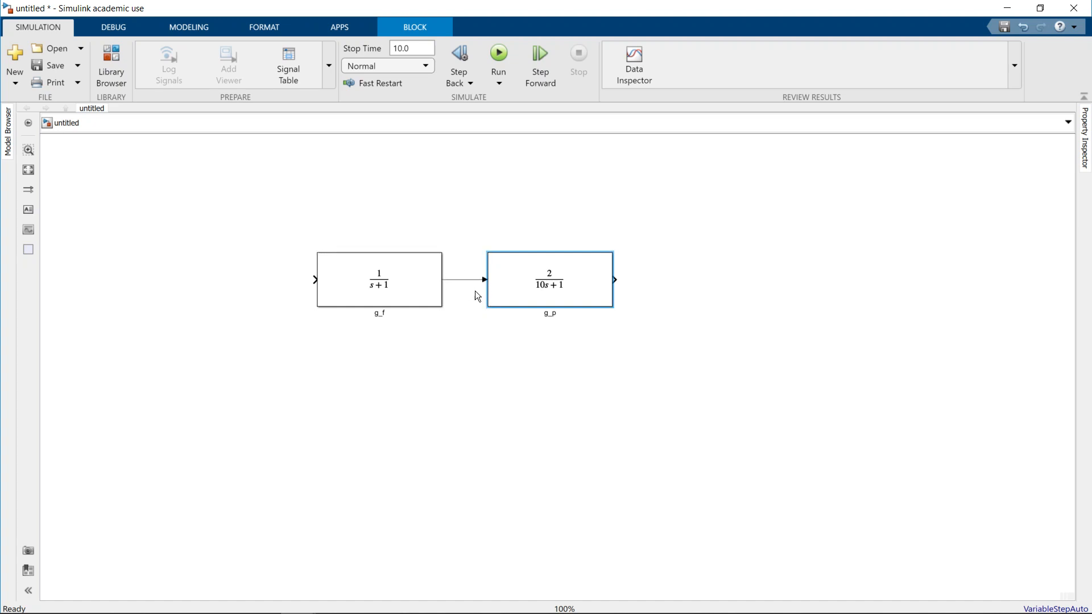
pyautogui.click(596, 418)
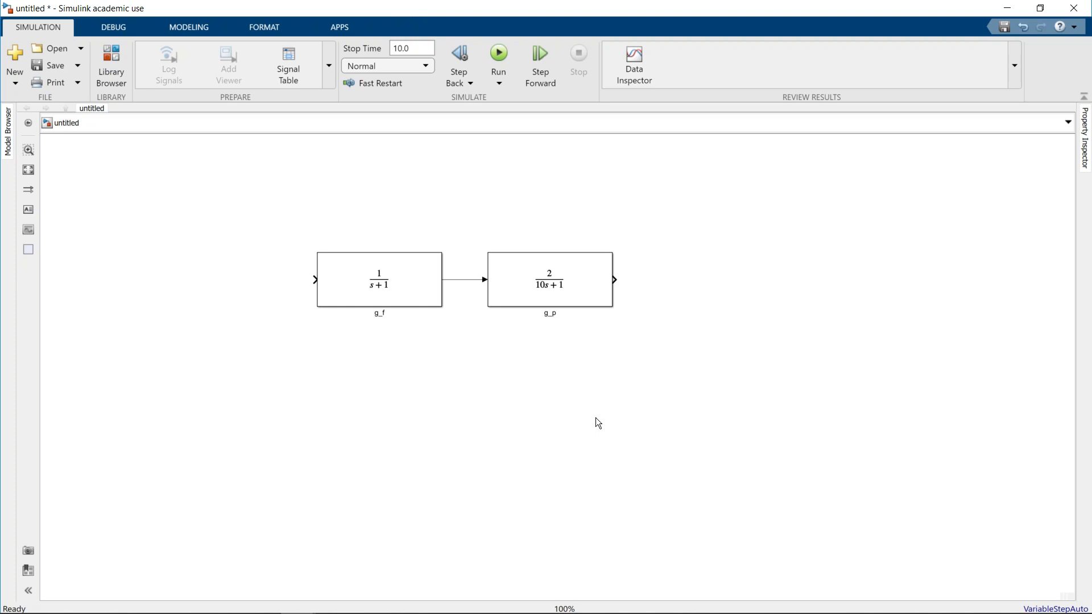
# Duplicate the g_f block and place the copy in line ahead of g_f's input.
pyautogui.click(408, 295)
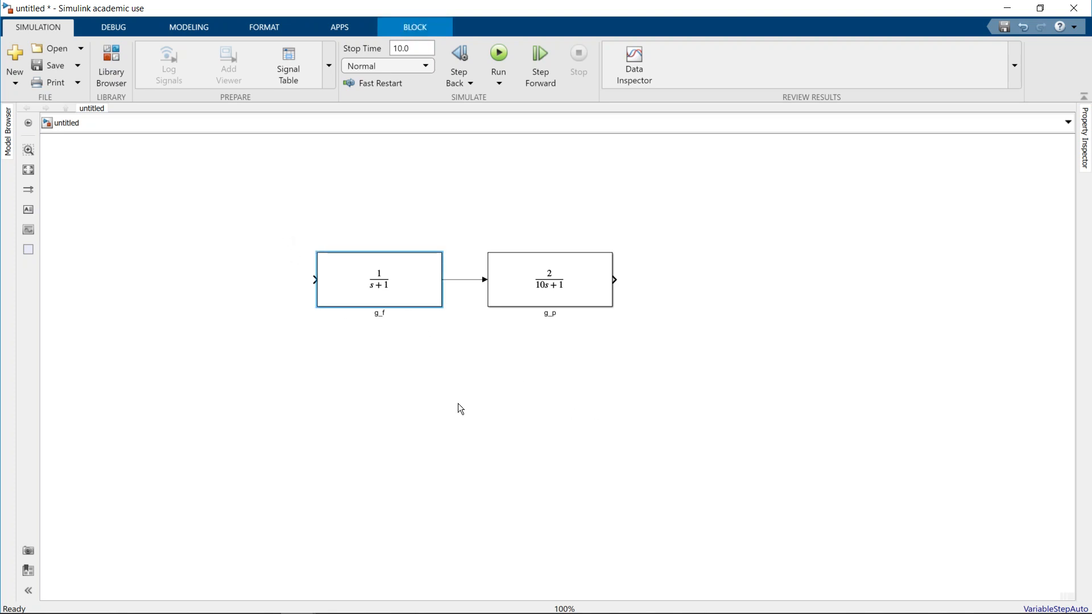
pyautogui.rightClick(408, 283)
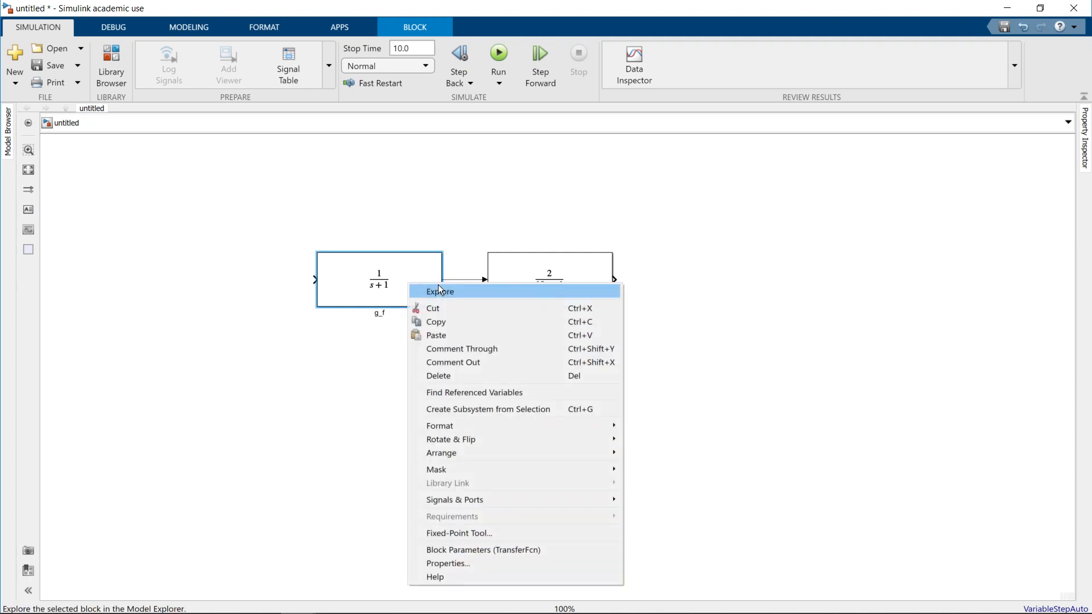
pyautogui.click(445, 321)
pyautogui.click(237, 325)
pyautogui.rightClick(187, 266)
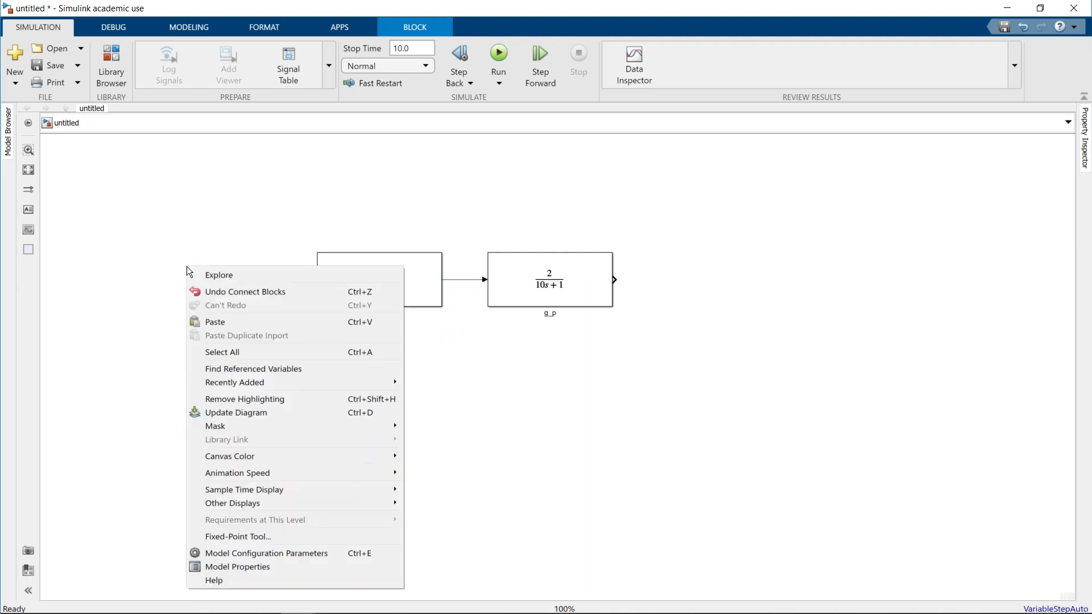
pyautogui.click(252, 322)
pyautogui.moveTo(249, 298); pyautogui.dragTo(218, 283)
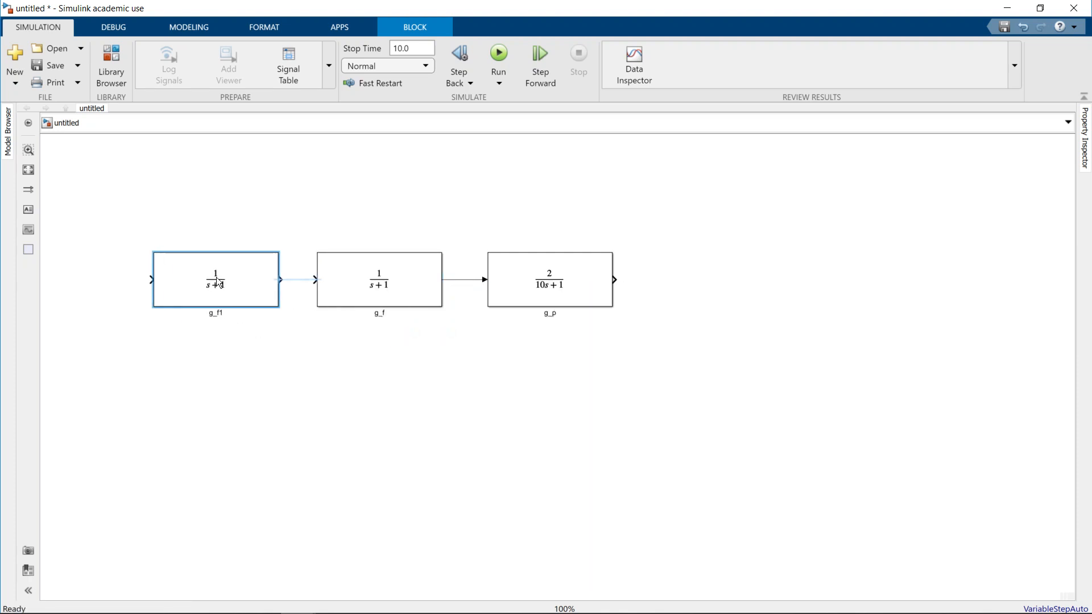
# Rename the copied block ahead of g_f as g_c.
pyautogui.click(218, 314)
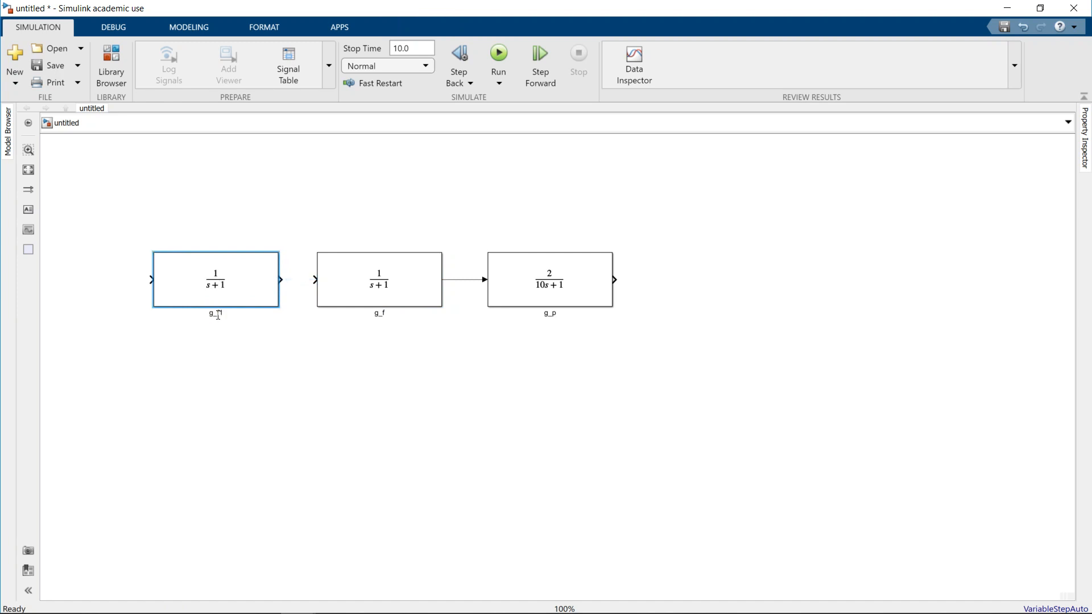
pyautogui.press('BackSpace')
pyautogui.press('BackSpace')
pyautogui.write('c')
pyautogui.click(296, 377)
# Duplicate the g_c block and place the copy directly above the g_p block.
pyautogui.click(258, 289)
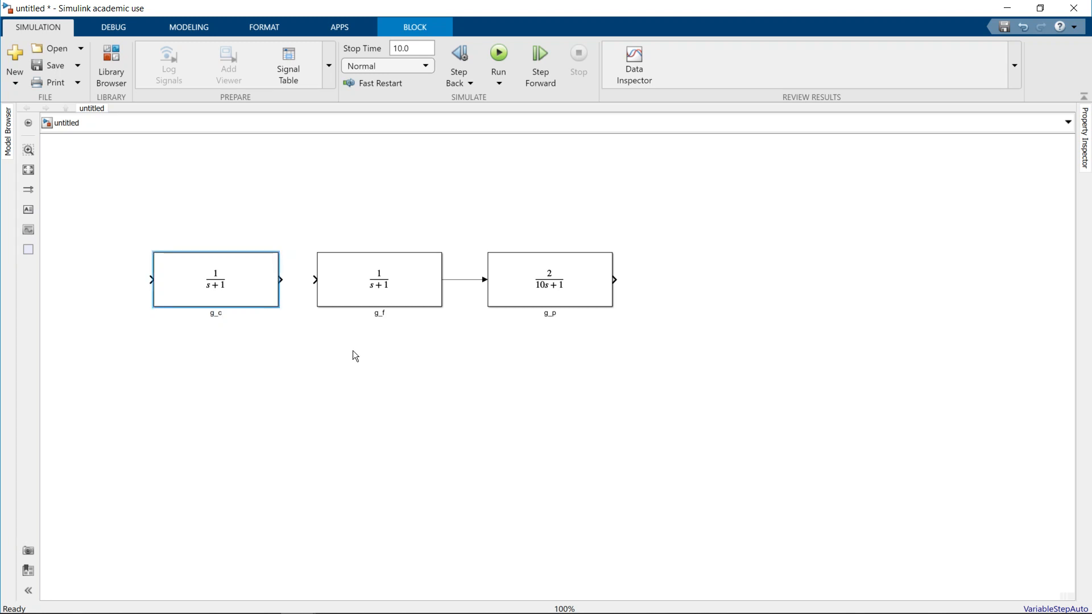
pyautogui.rightClick(248, 270)
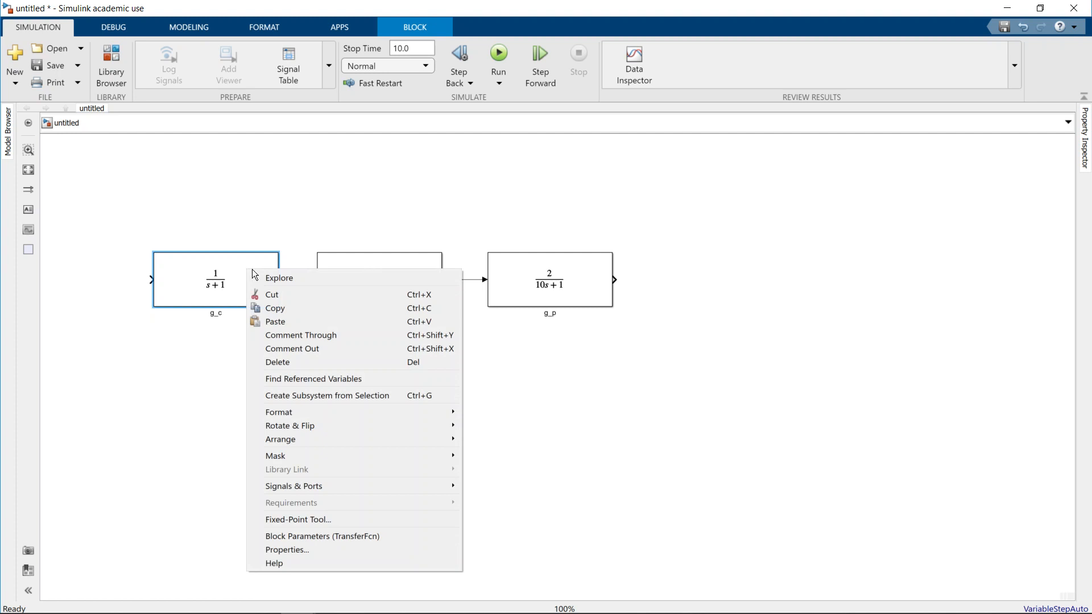
pyautogui.click(296, 308)
pyautogui.rightClick(566, 186)
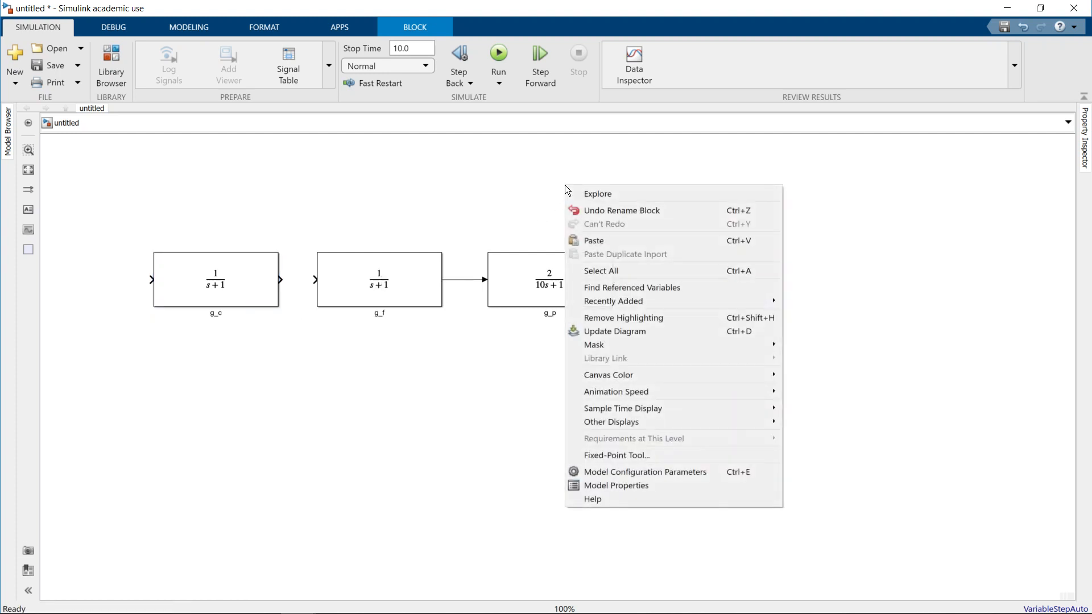
pyautogui.click(623, 240)
pyautogui.moveTo(608, 206); pyautogui.dragTo(538, 202)
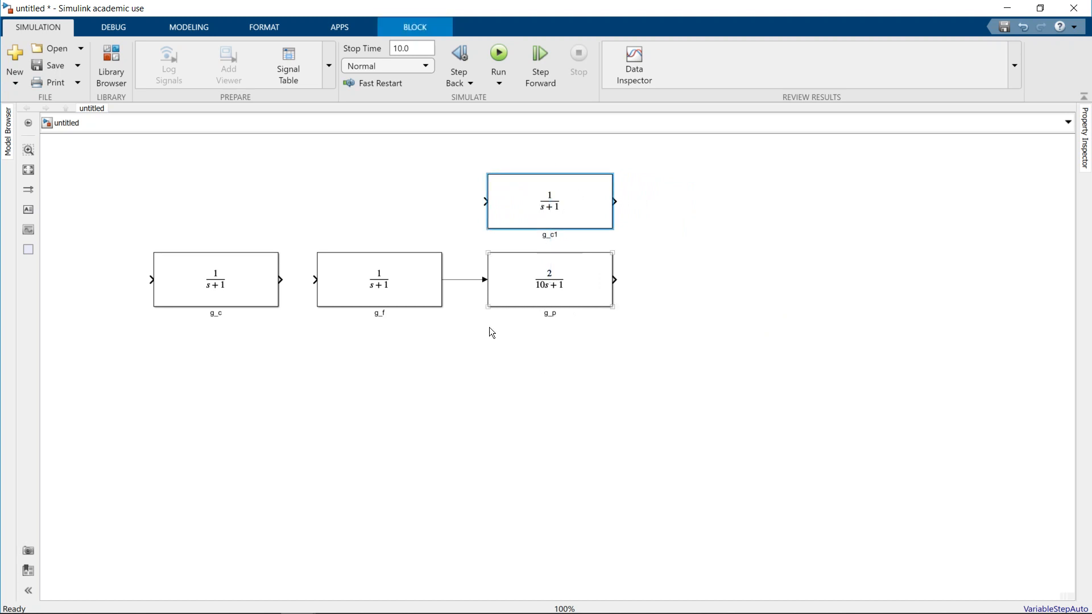
# Duplicate the g_c1 block and place the copy directly below the g_f block.
pyautogui.rightClick(534, 208)
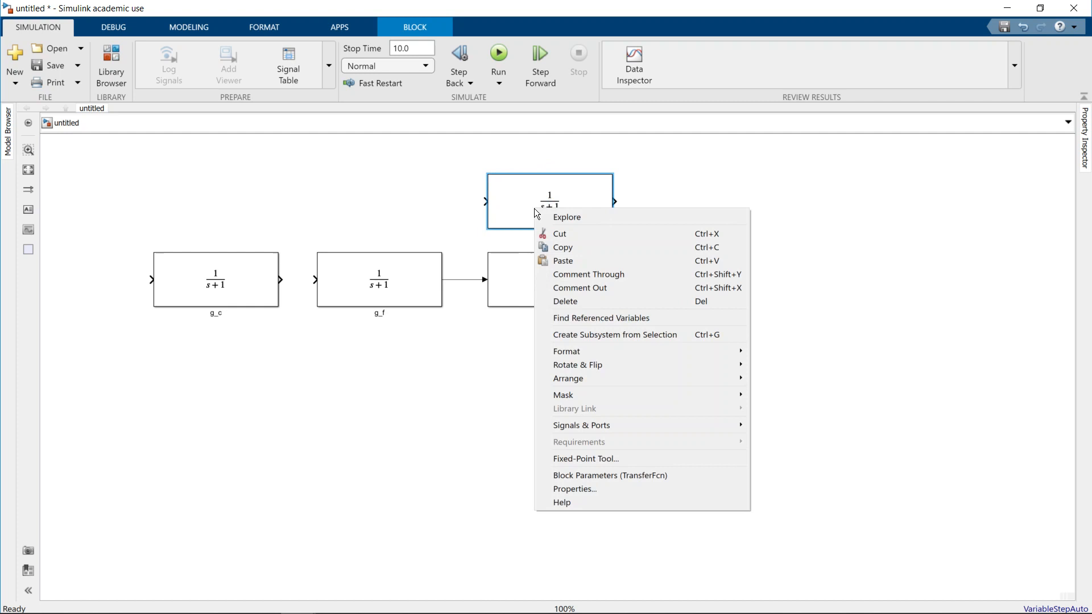
pyautogui.click(569, 246)
pyautogui.click(469, 394)
pyautogui.rightClick(469, 395)
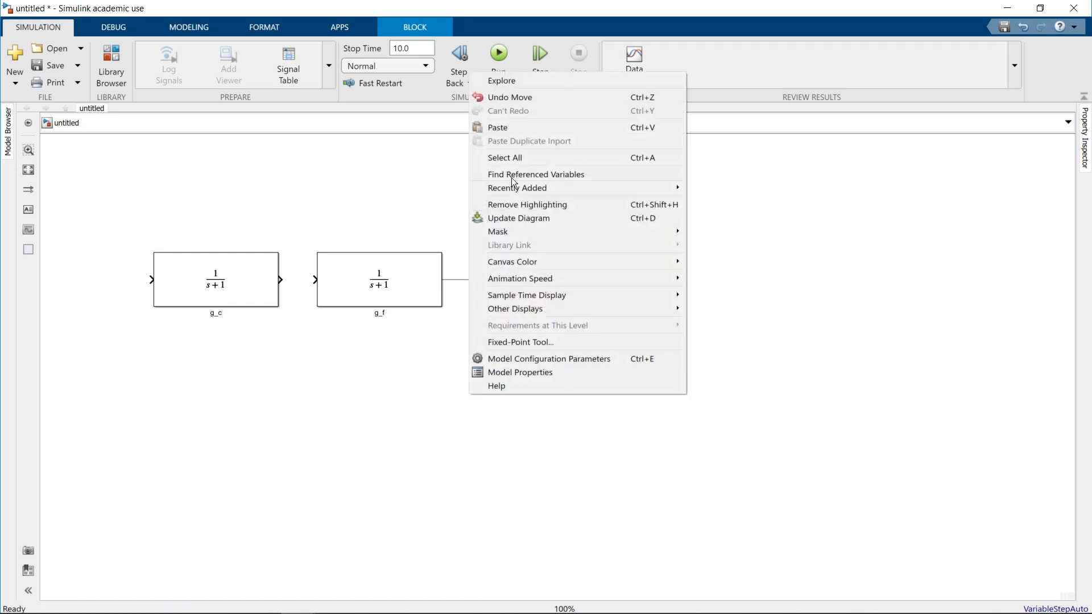
pyautogui.click(506, 125)
pyautogui.moveTo(497, 434); pyautogui.dragTo(352, 409)
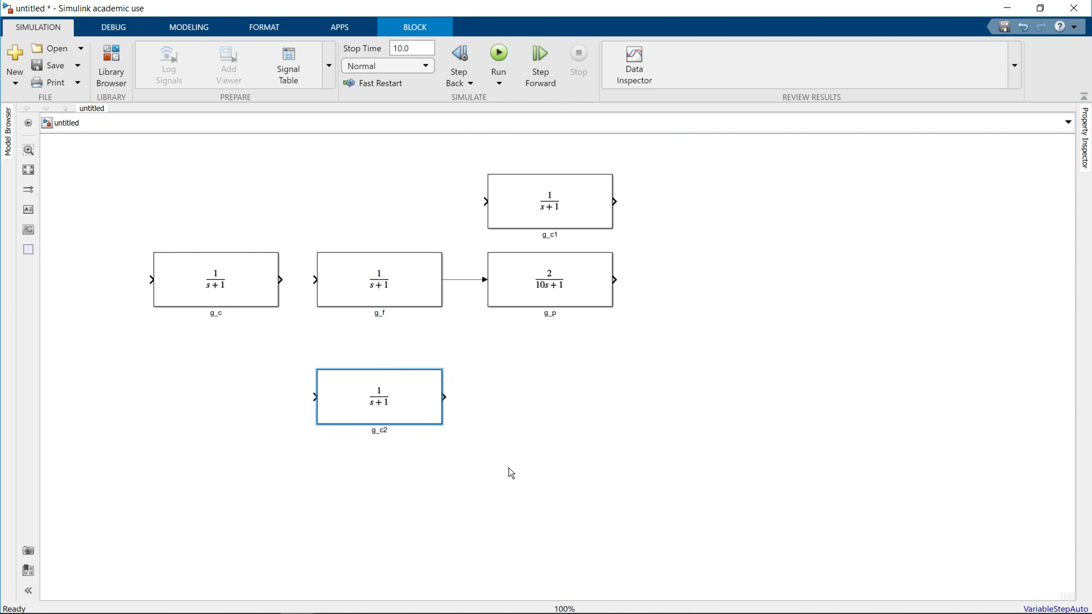
pyautogui.click(508, 468)
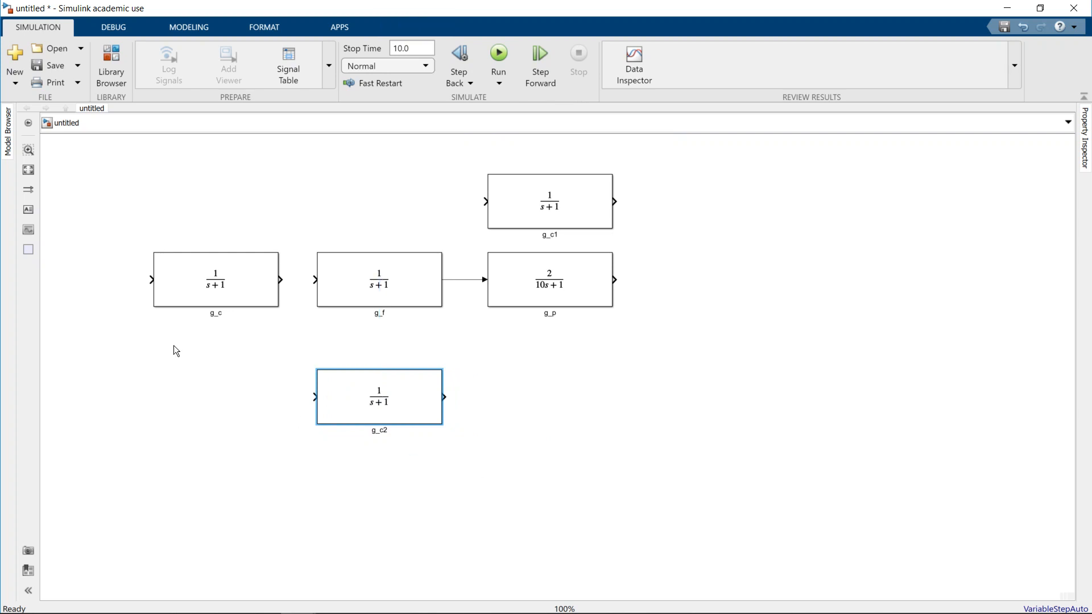
# Move all the blocks together to the right and down to centre the diagram on the canvas.
pyautogui.moveTo(90, 140); pyautogui.dragTo(702, 462)
pyautogui.press('Right')
pyautogui.press('Right')
pyautogui.press('Right')
pyautogui.press('Right')
pyautogui.press('Right')
pyautogui.press('Right')
pyautogui.press('Right')
pyautogui.press('Right')
pyautogui.press('Right')
pyautogui.press('Right')
pyautogui.press('Right')
pyautogui.press('Right')
pyautogui.press('Right')
pyautogui.press('Right')
pyautogui.press('Right')
pyautogui.press('Right')
pyautogui.press('Right')
pyautogui.press('Right')
pyautogui.press('Right')
pyautogui.press('Right')
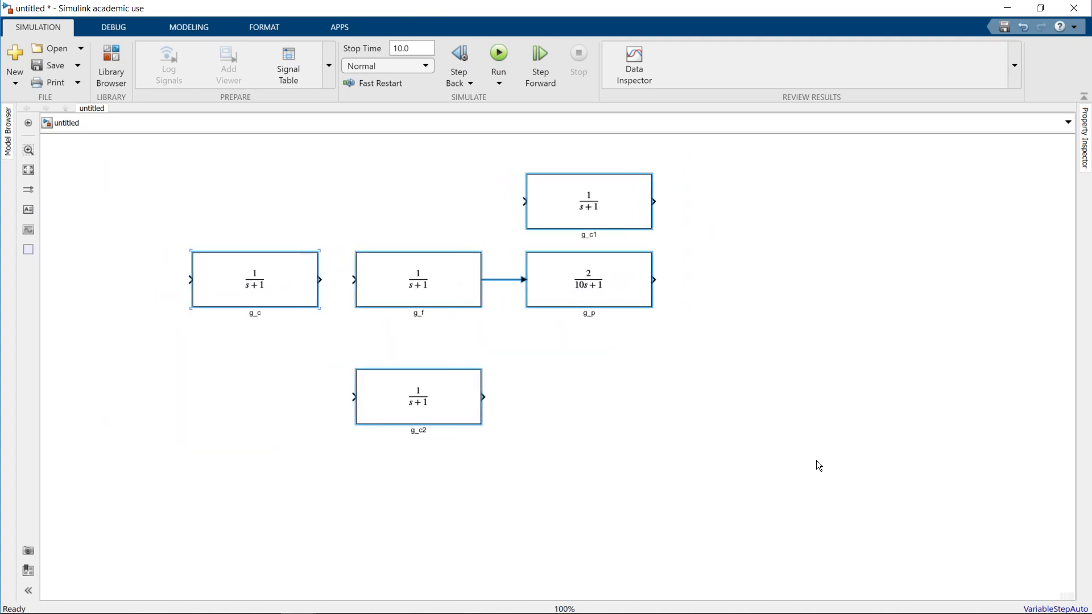
pyautogui.press('Down')
pyautogui.press('Down')
pyautogui.press('Down')
pyautogui.press('Down')
pyautogui.press('Down')
pyautogui.press('Down')
pyautogui.press('Down')
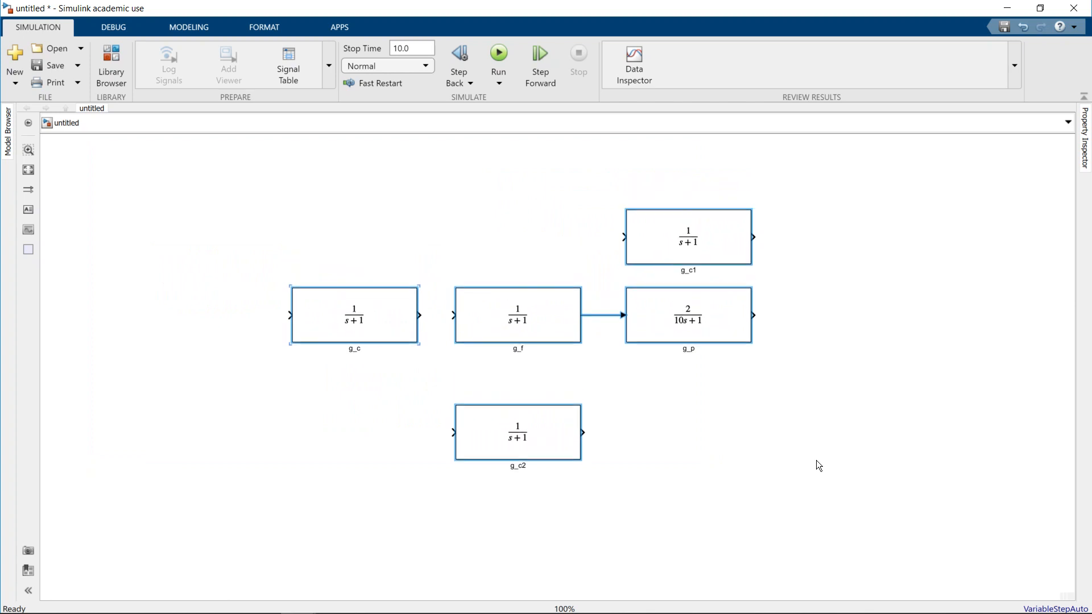
pyautogui.click(779, 441)
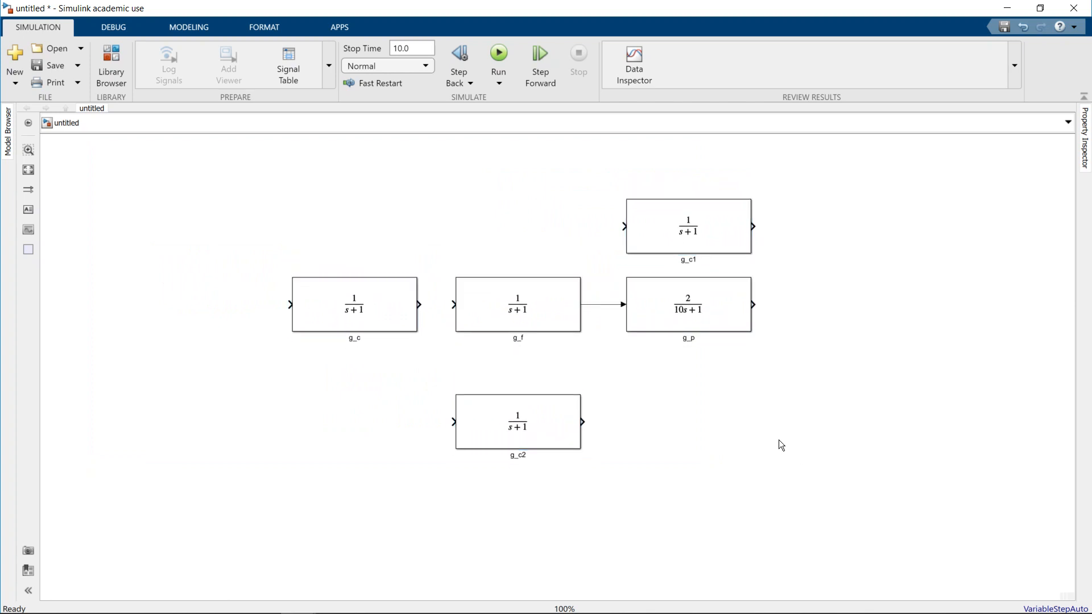
# Rename the copied block below g_f as g_m.
pyautogui.click(518, 451)
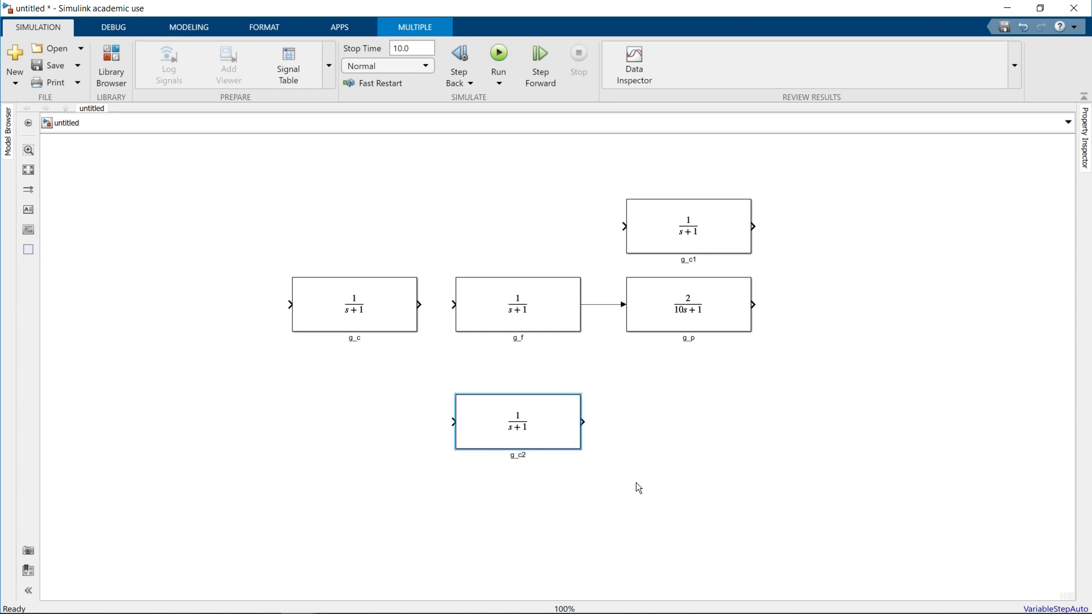
pyautogui.write('m')
pyautogui.press('Delete')
pyautogui.press('Delete')
pyautogui.click(727, 484)
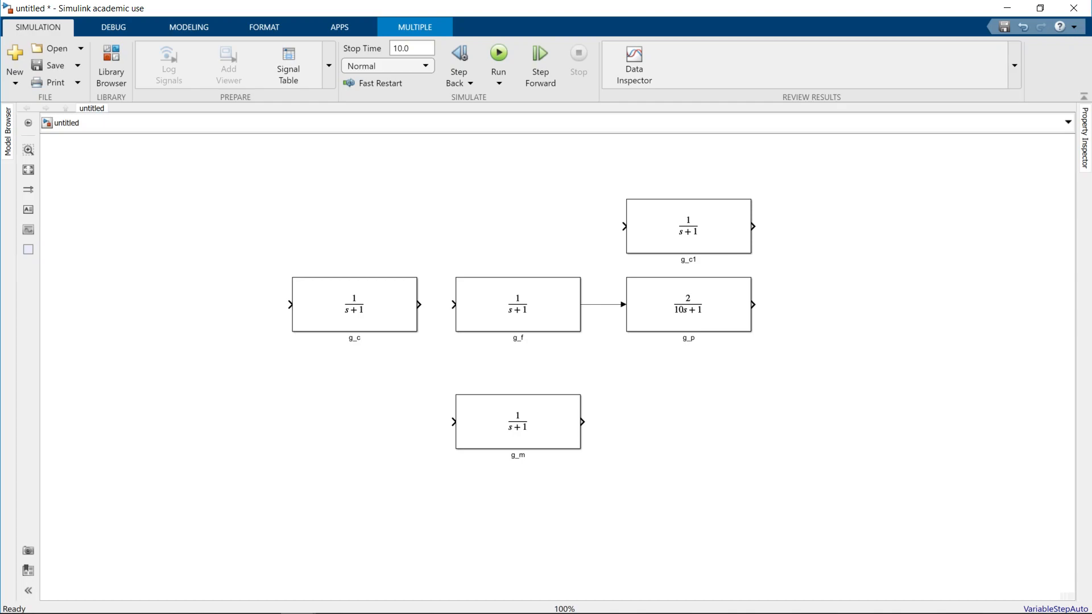
# Set the g_c block's numerator coefficients to [0.1], following the transfer function given in Question.docx.
pyautogui.hotkey('alt', 'Tab')
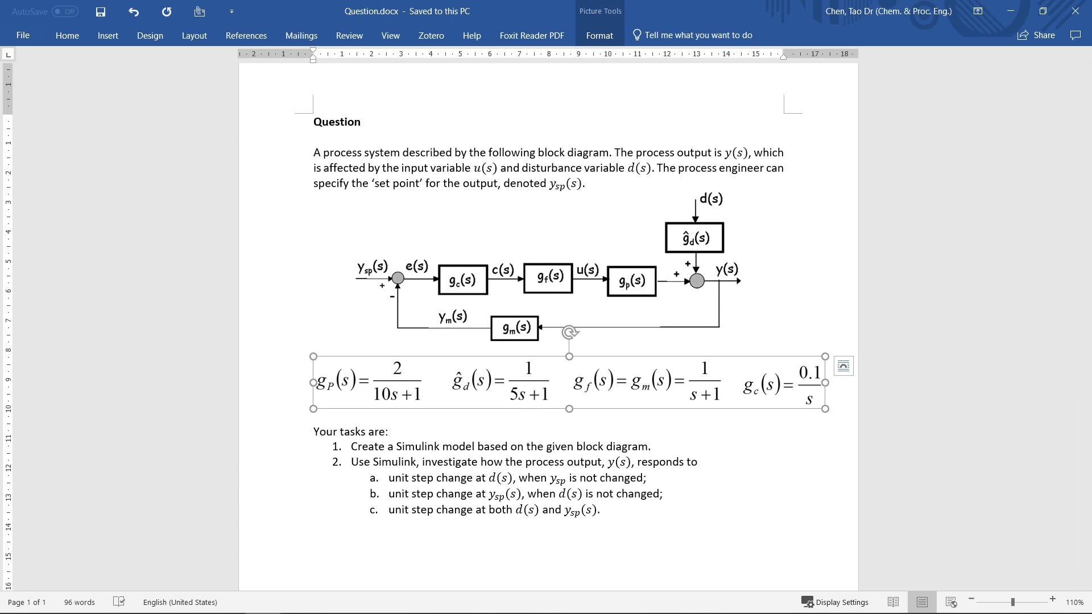
pyautogui.hotkey('alt', 'Tab')
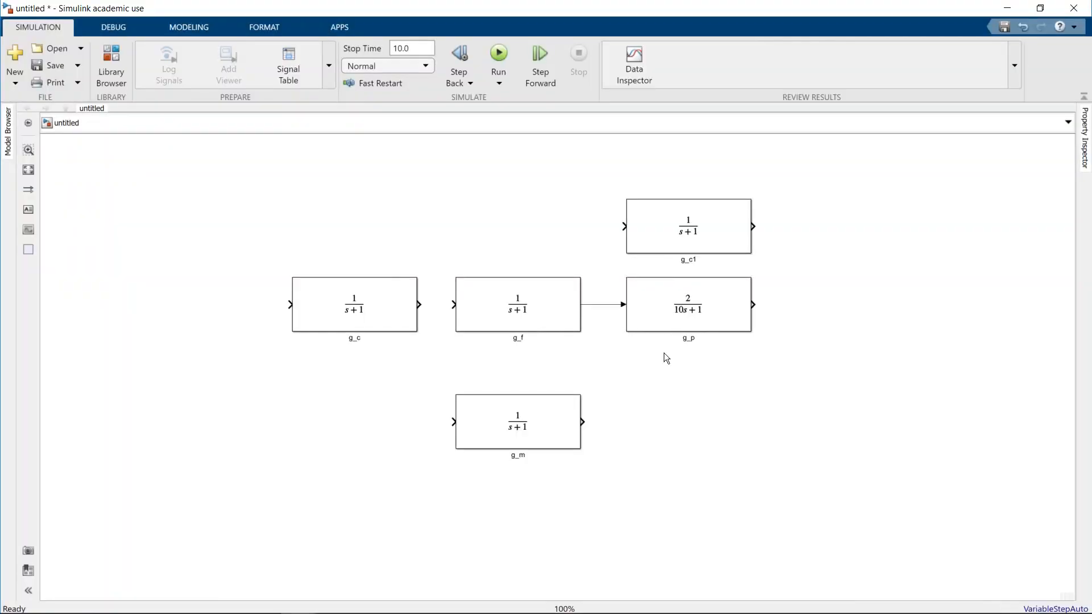
pyautogui.click(354, 305)
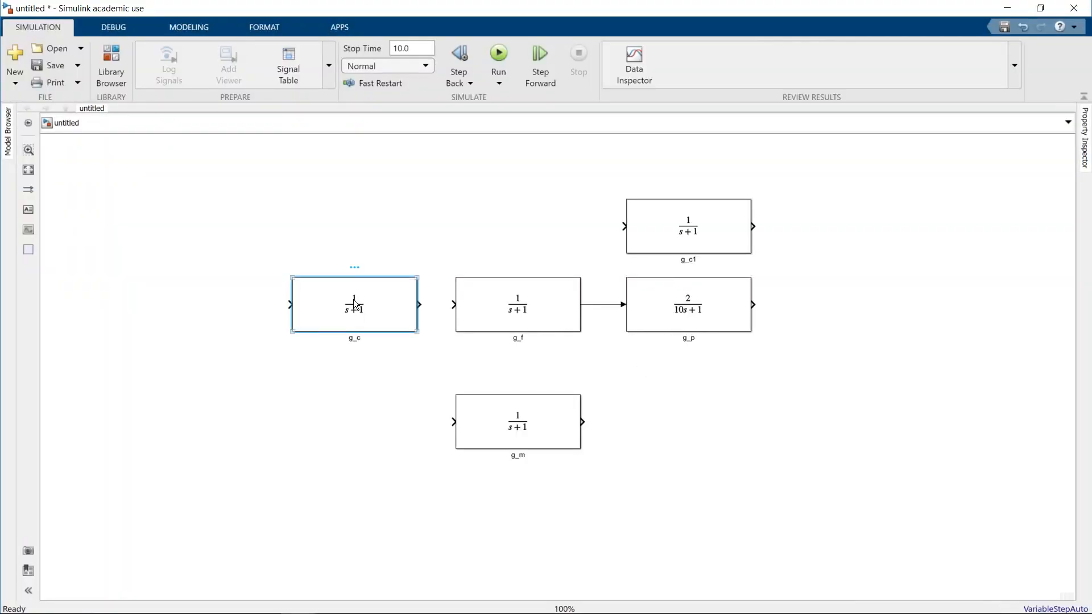
pyautogui.doubleClick(353, 306)
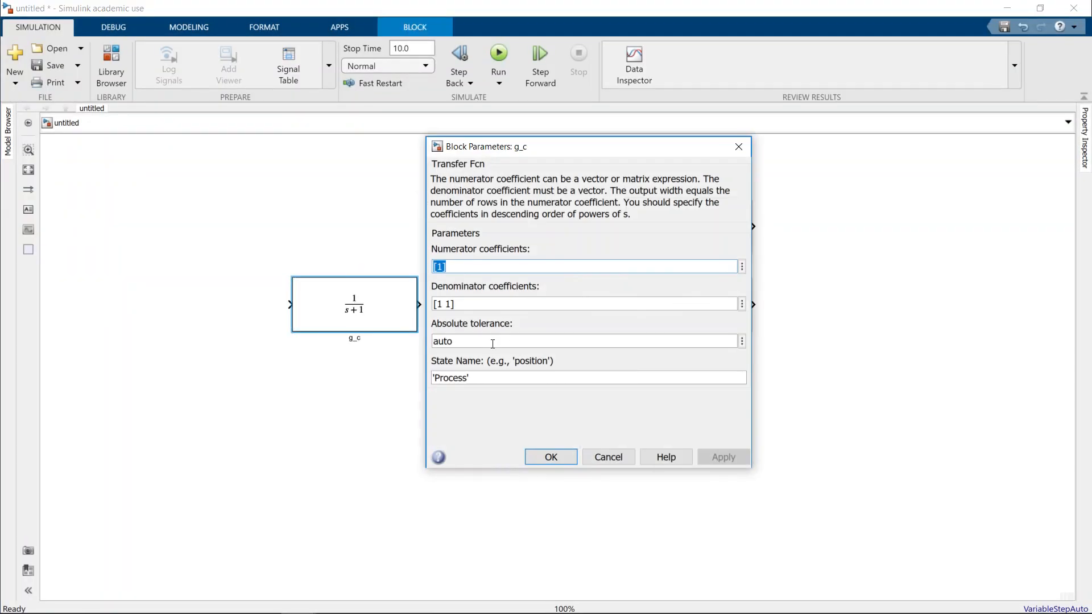
pyautogui.hotkey('alt', 'Tab')
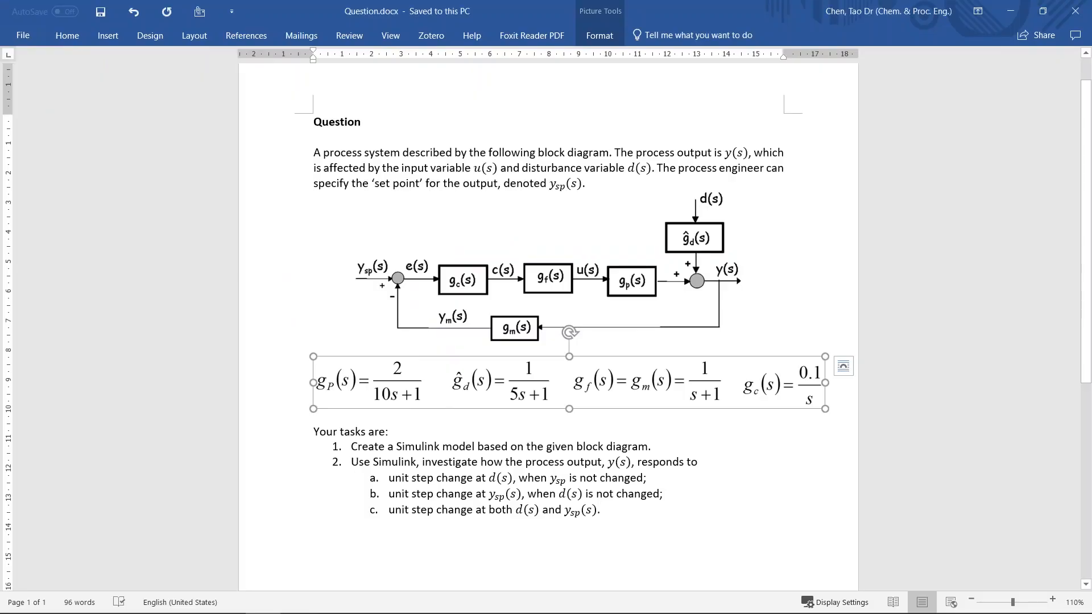
pyautogui.hotkey('alt', 'Tab')
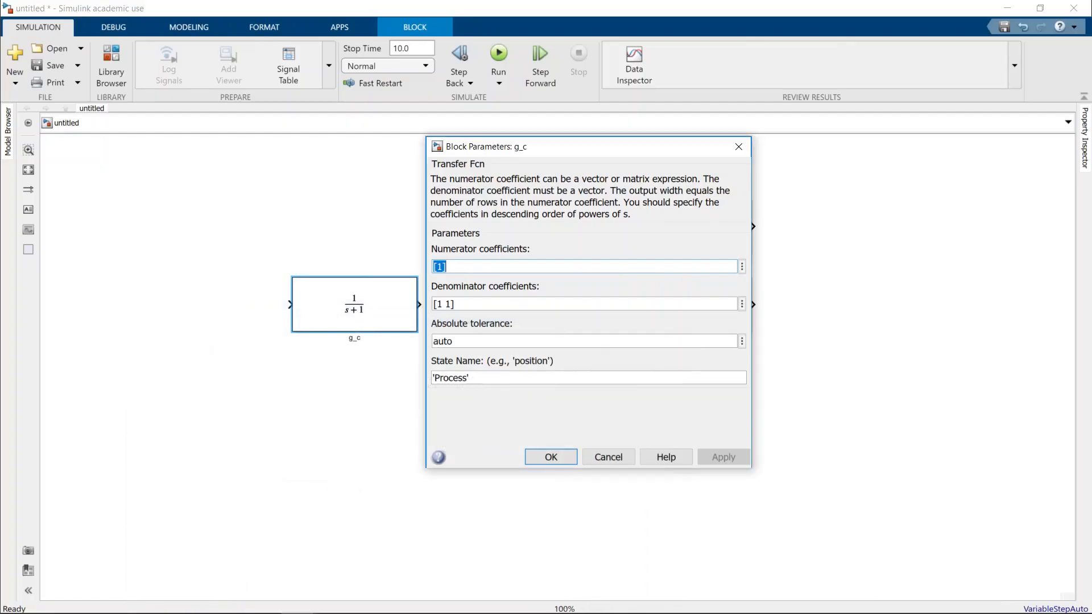
pyautogui.click(439, 267)
pyautogui.write('0.')
# Set the g_c block's denominator coefficients to [1 0] and accept the parameters.
pyautogui.click(450, 305)
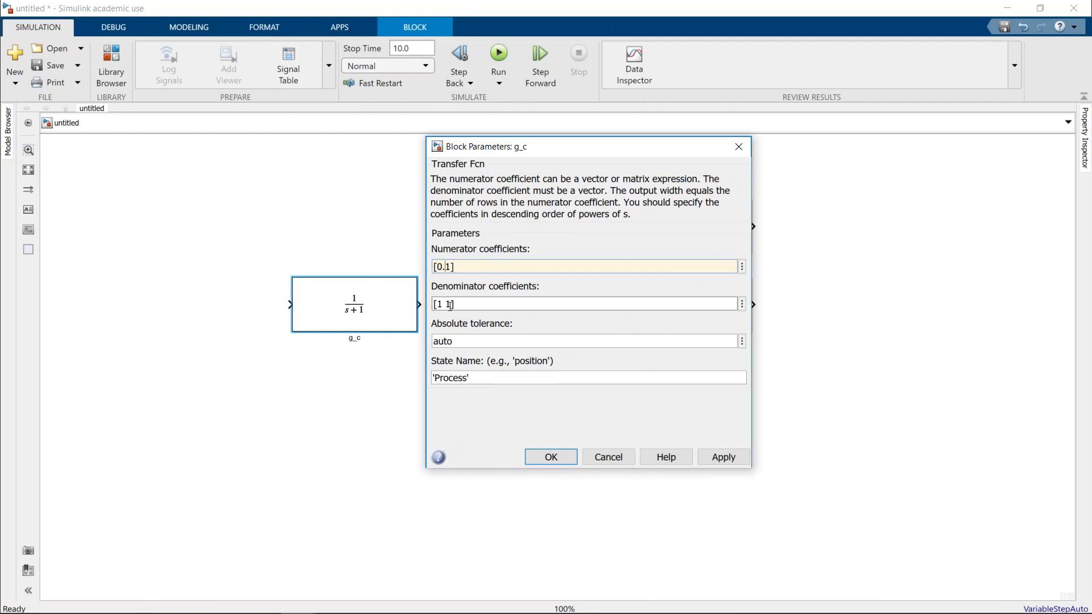
pyautogui.click(449, 305)
pyautogui.click(468, 309)
pyautogui.press('Delete')
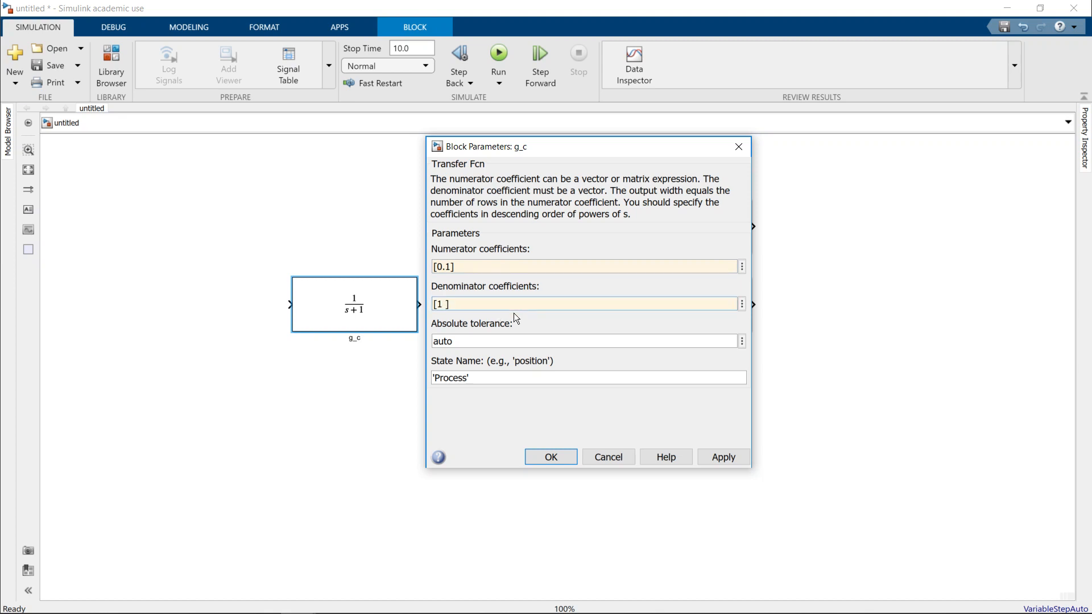
pyautogui.write('0')
pyautogui.click(549, 458)
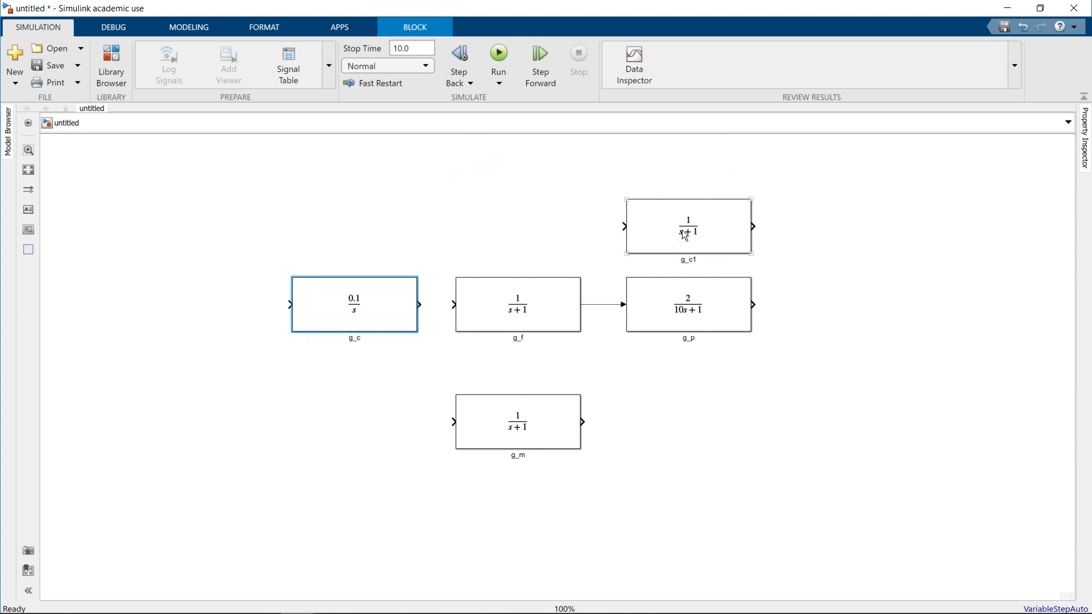
# Rename the copied block above g_p as g_d.
pyautogui.click(689, 258)
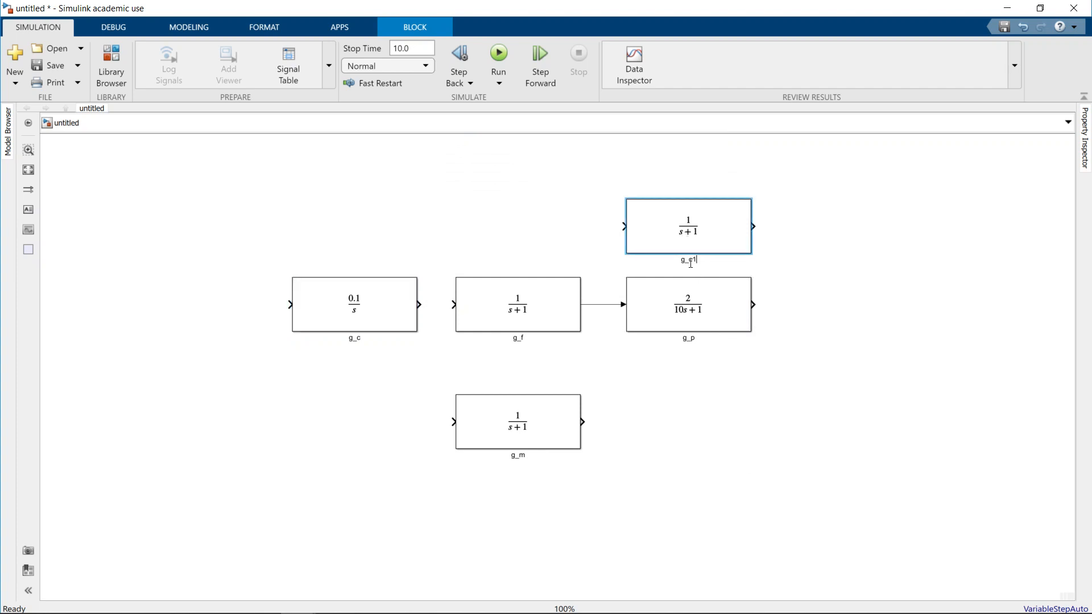
pyautogui.write('d')
pyautogui.press('Delete')
pyautogui.press('Delete')
# Set the g_d block's denominator coefficients to [5 1].
pyautogui.doubleClick(683, 236)
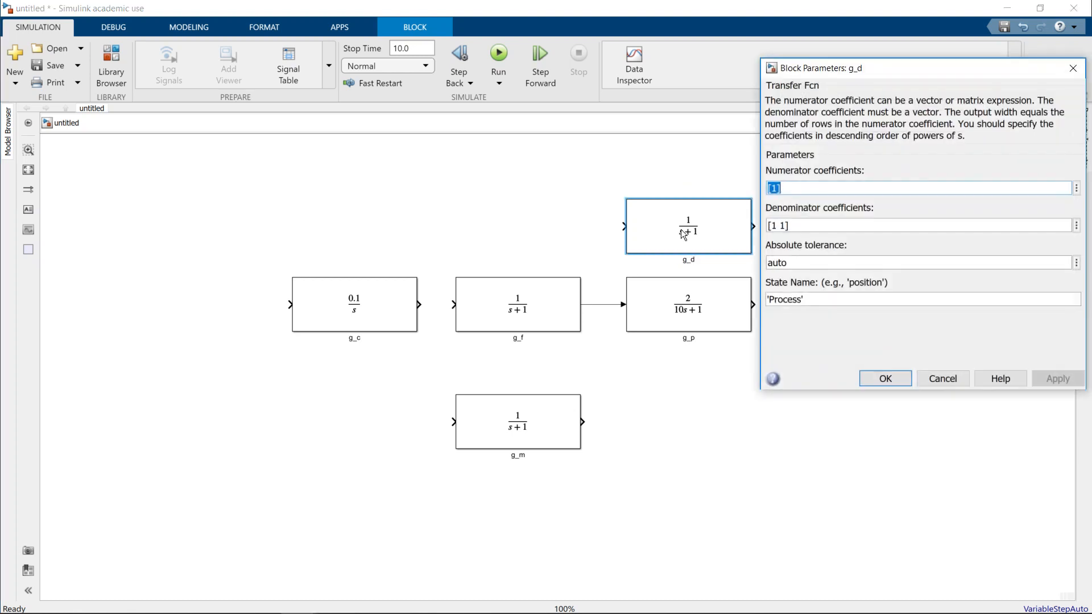
pyautogui.tripleClick(773, 225)
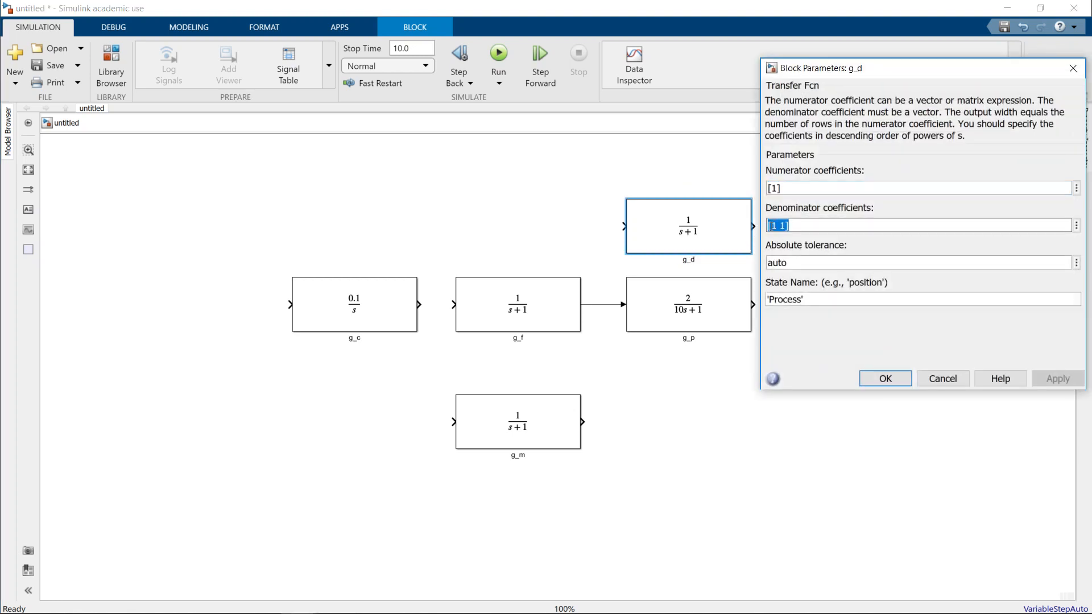
pyautogui.click(772, 226)
pyautogui.press('Delete')
pyautogui.write('5')
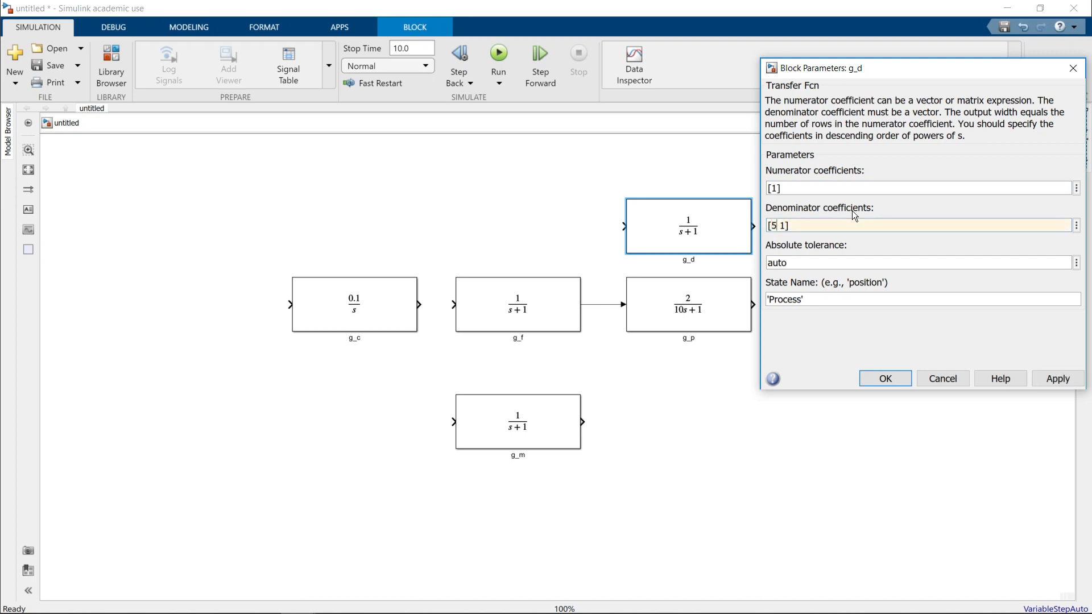
pyautogui.click(892, 378)
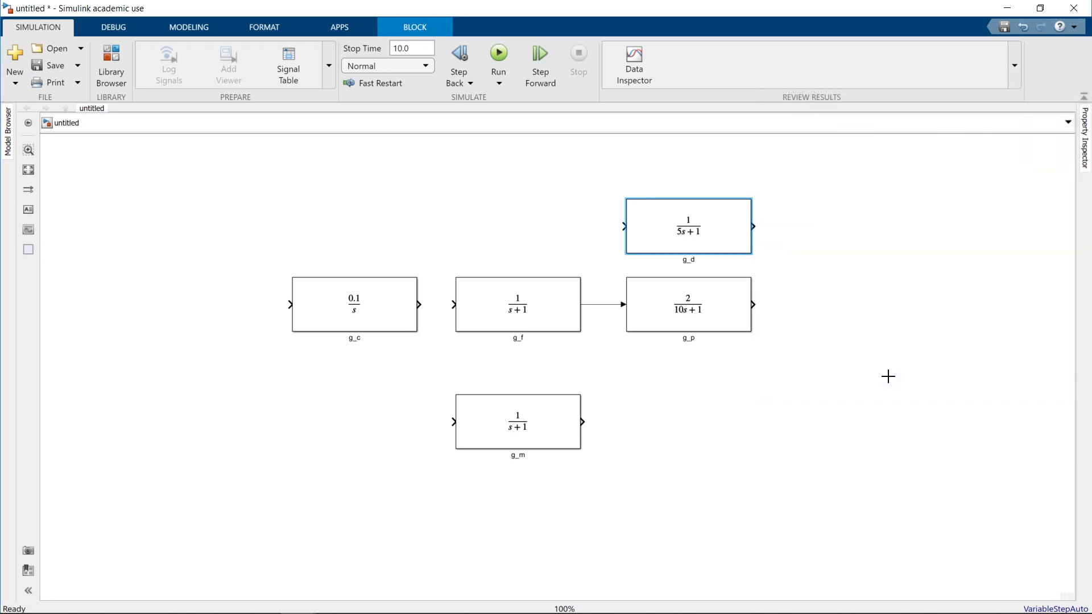
# Connect the output of the g_c block to the input of the g_f block.
pyautogui.click(373, 311)
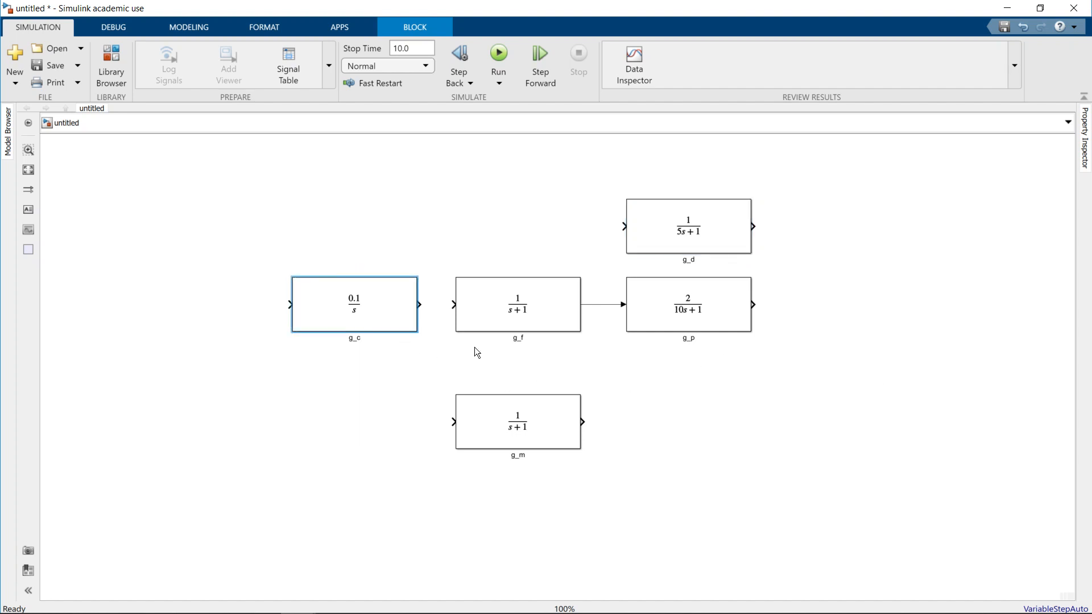
pyautogui.keyDown('ctrl'); pyautogui.click(483, 308); pyautogui.keyUp('ctrl')
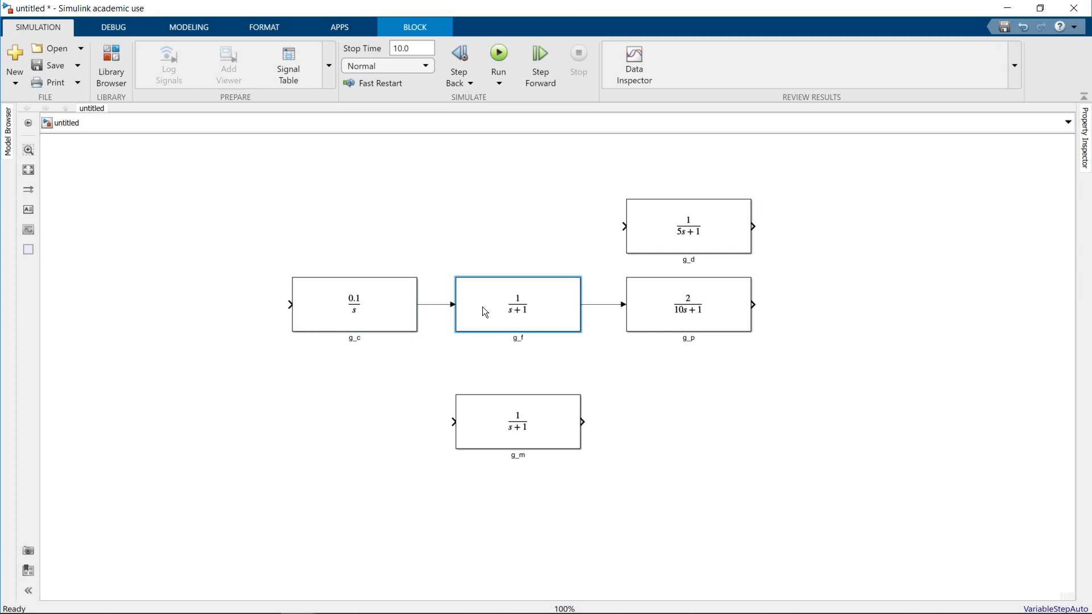
pyautogui.click(783, 424)
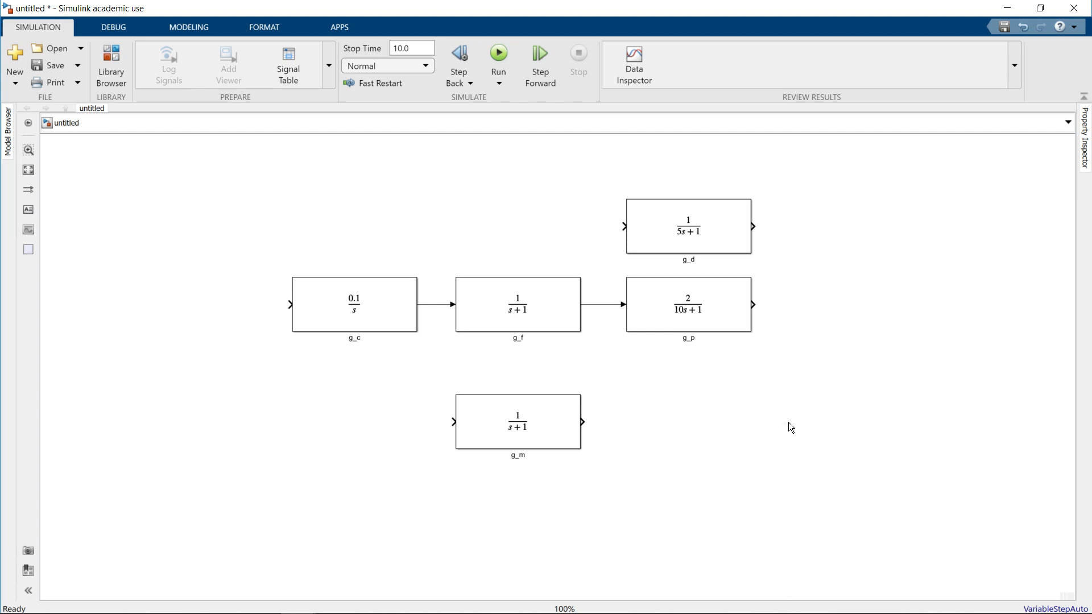
# Examine the g_m block's general, annotation and callback properties and its transfer function parameters without changing them.
pyautogui.click(567, 427)
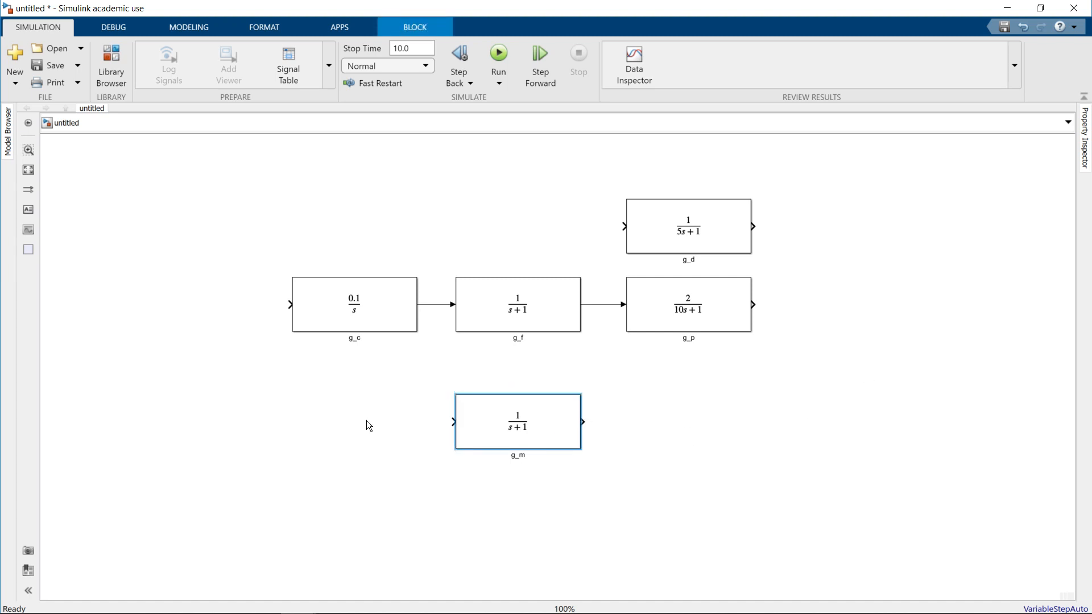
pyautogui.rightClick(550, 427)
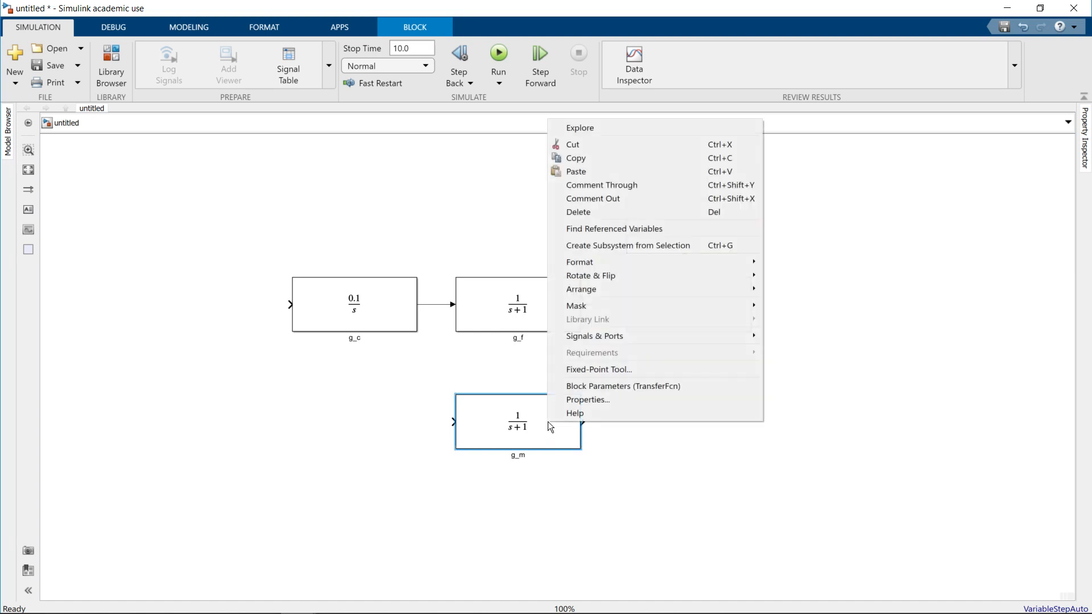
pyautogui.click(582, 404)
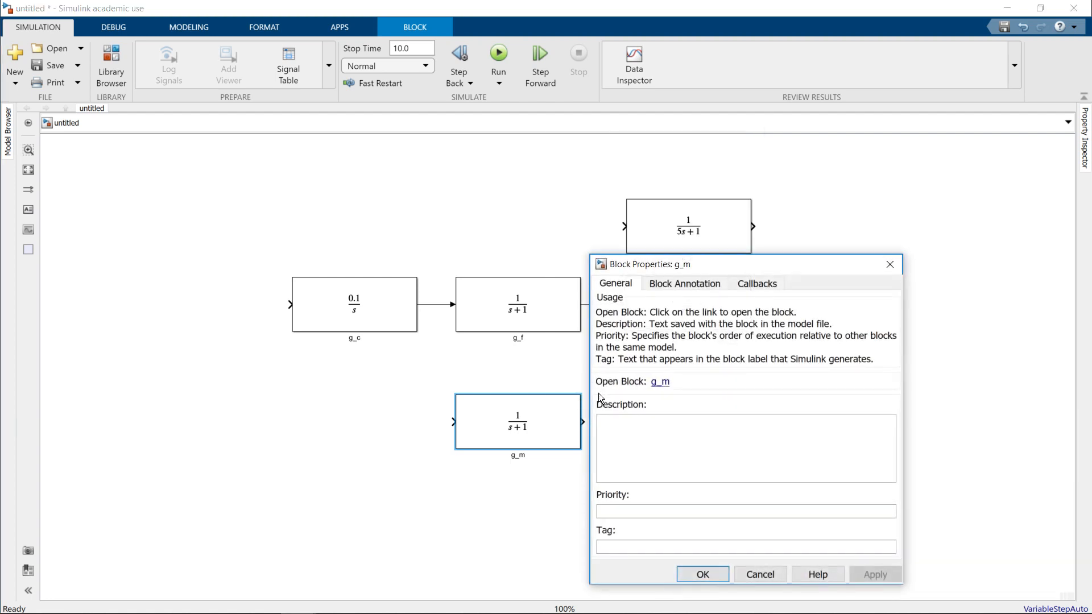
pyautogui.moveTo(758, 267); pyautogui.dragTo(790, 224)
pyautogui.click(740, 238)
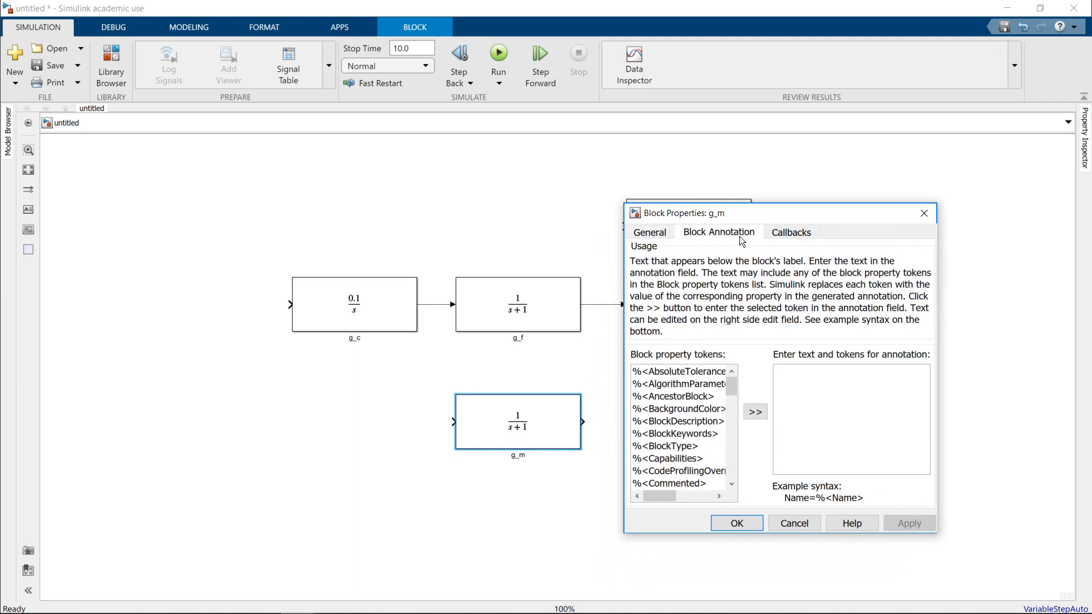
pyautogui.click(784, 240)
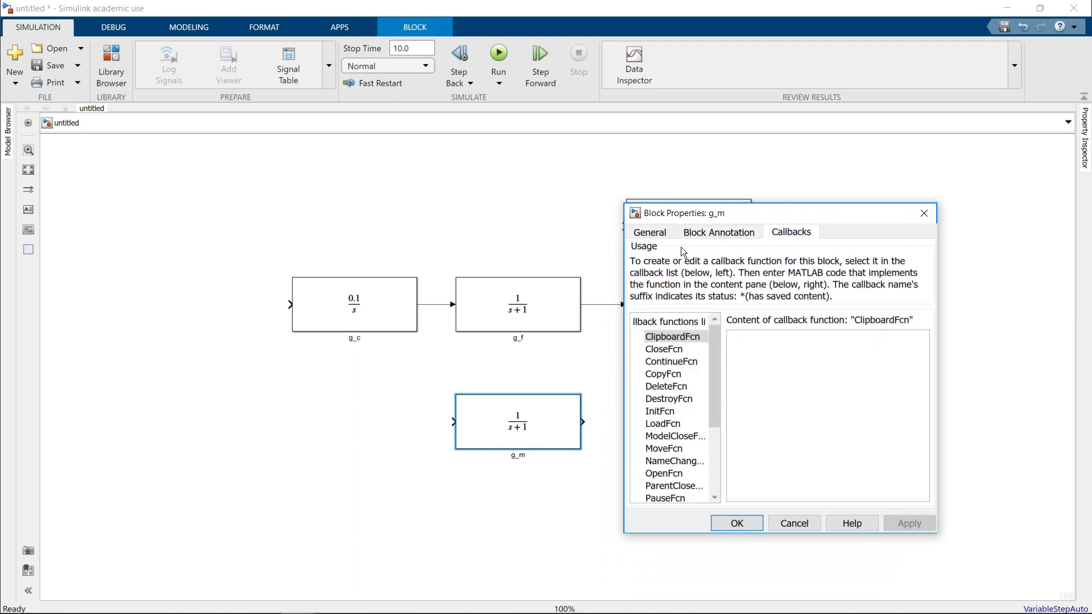
pyautogui.click(662, 237)
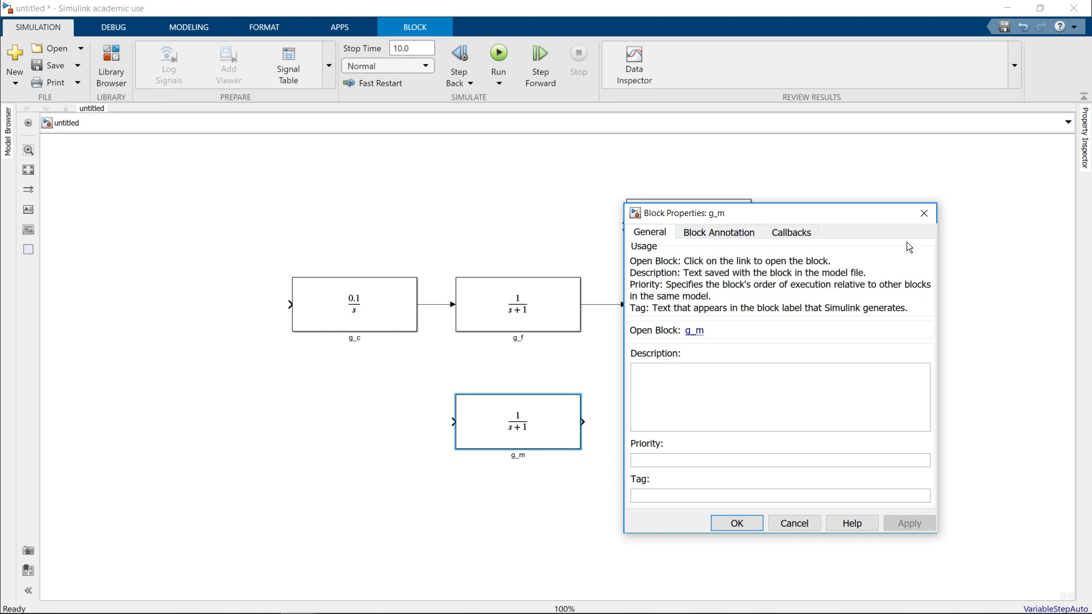
pyautogui.click(785, 530)
pyautogui.doubleClick(566, 421)
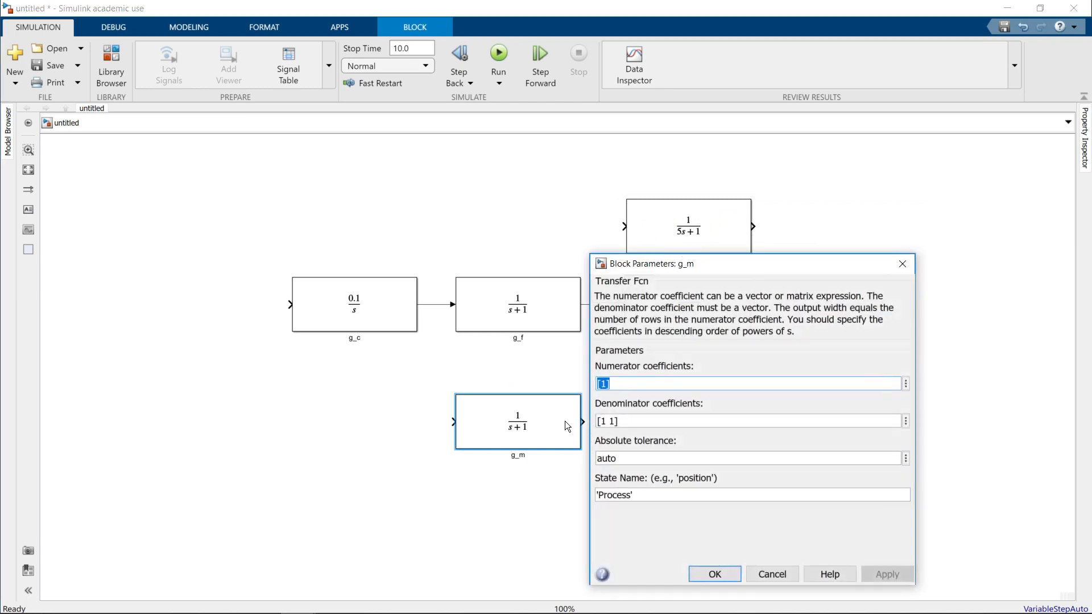
pyautogui.click(774, 574)
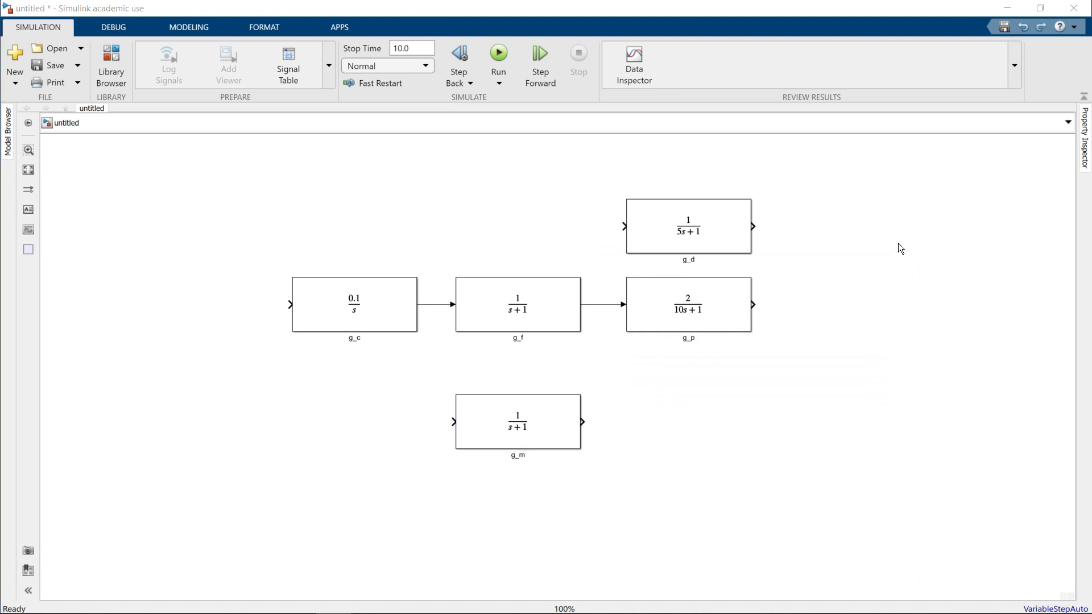
# Flip the g_m block so that its input port faces the process output end of the model.
pyautogui.click(543, 416)
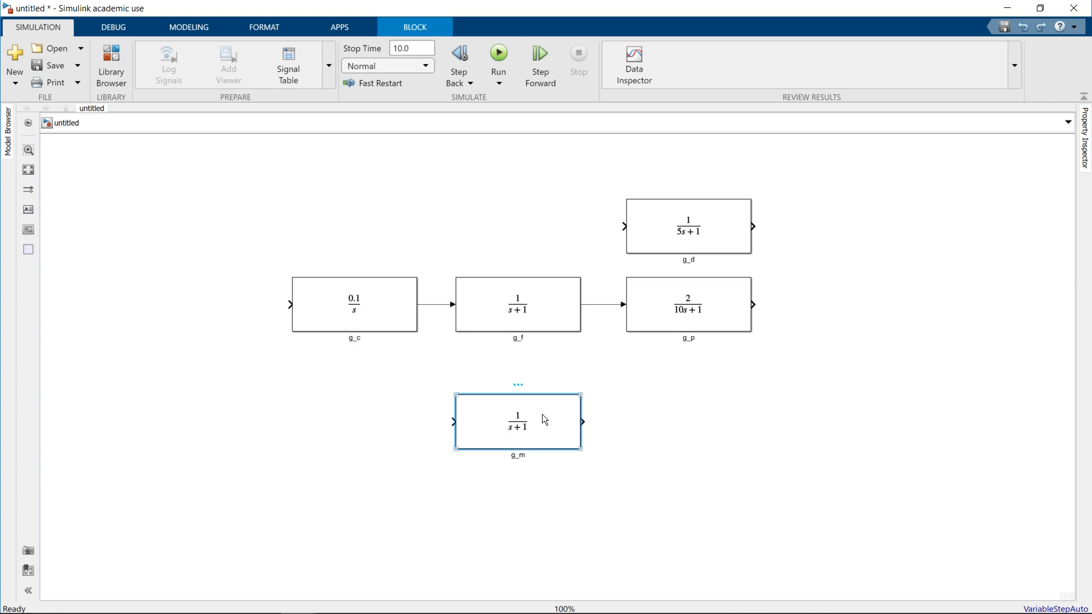
pyautogui.rightClick(543, 416)
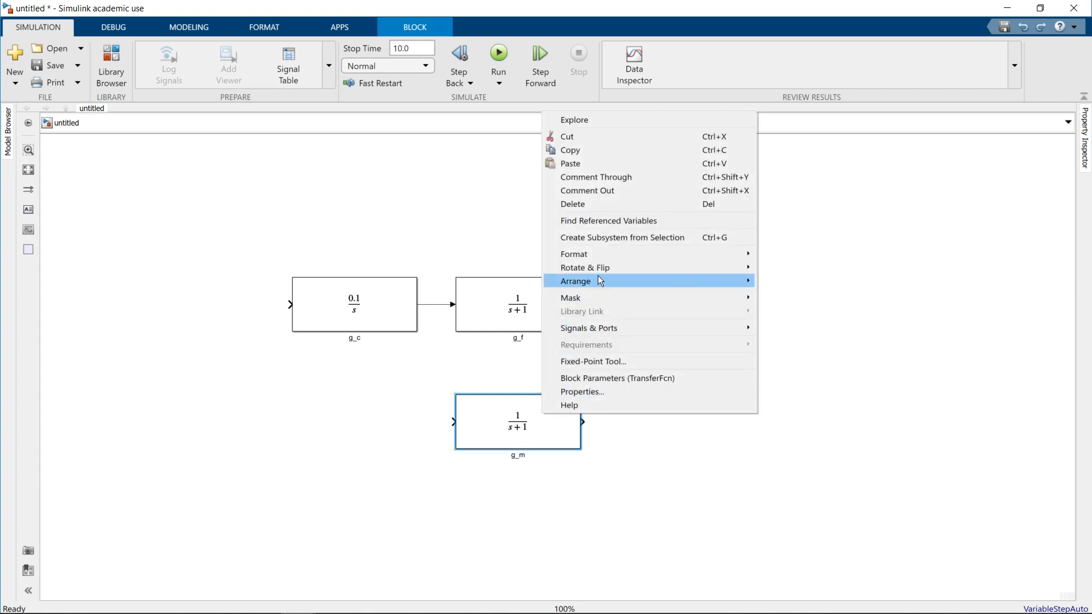
pyautogui.moveTo(604, 275)
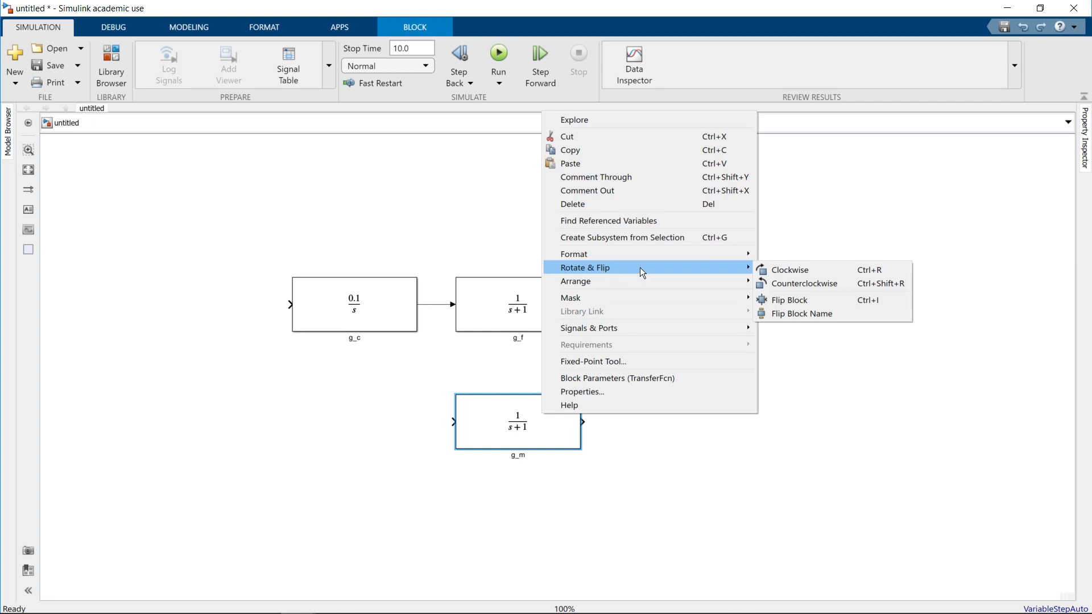
pyautogui.click(841, 305)
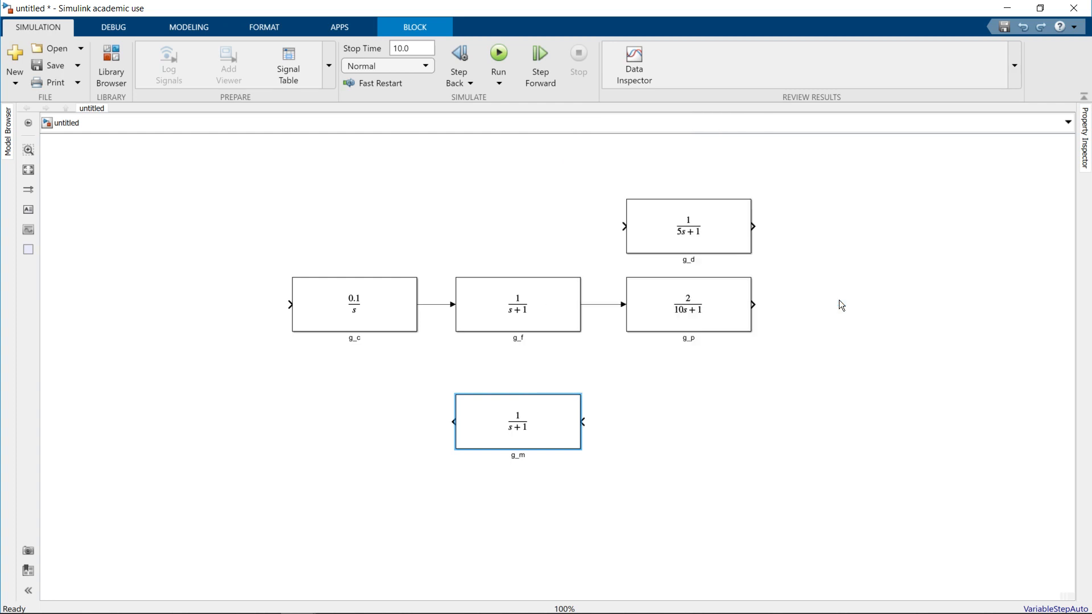
pyautogui.click(665, 410)
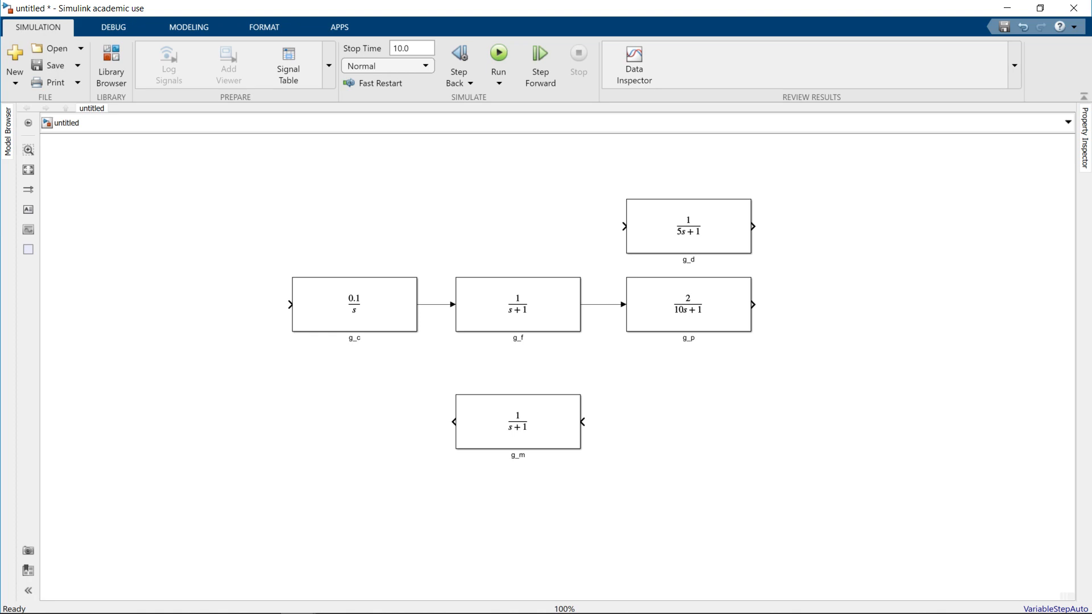
# Consult the block diagram in Question.docx and add a Step source block named d in front of the g_d block.
pyautogui.hotkey('alt', 'Tab')
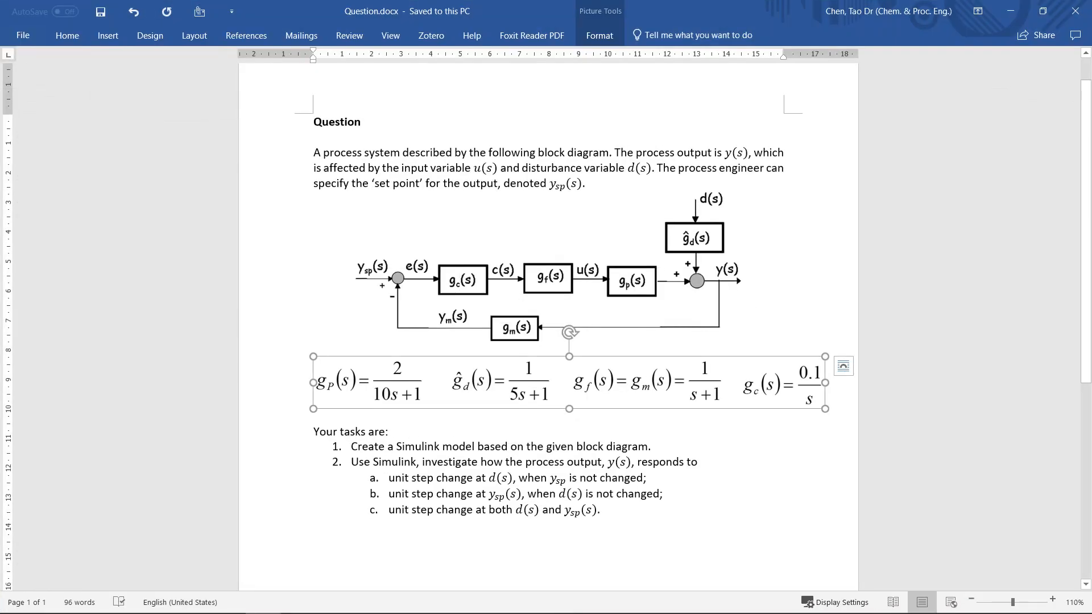
pyautogui.click(804, 294)
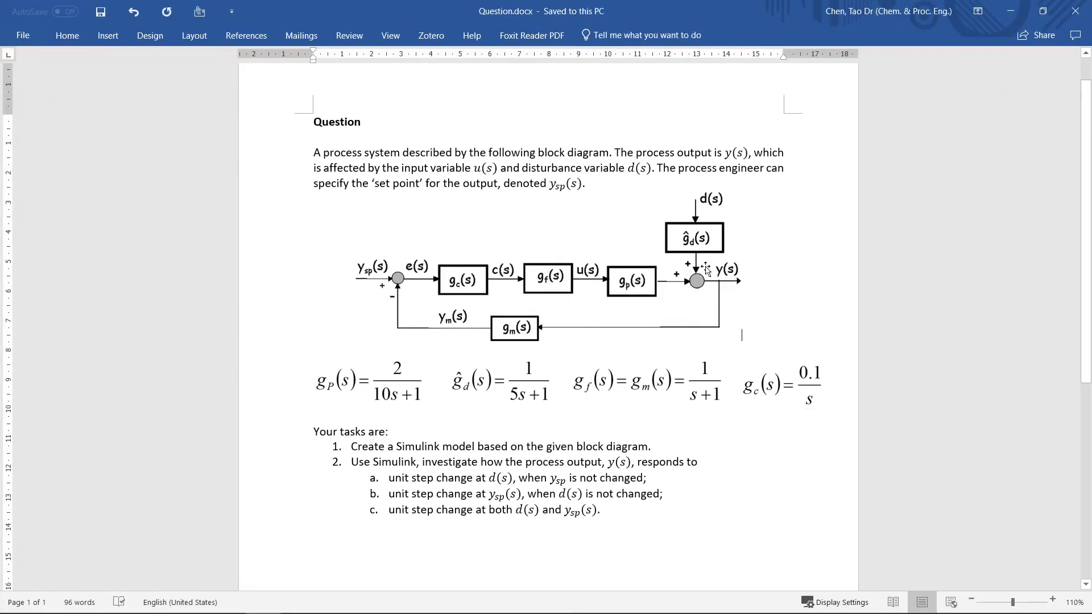
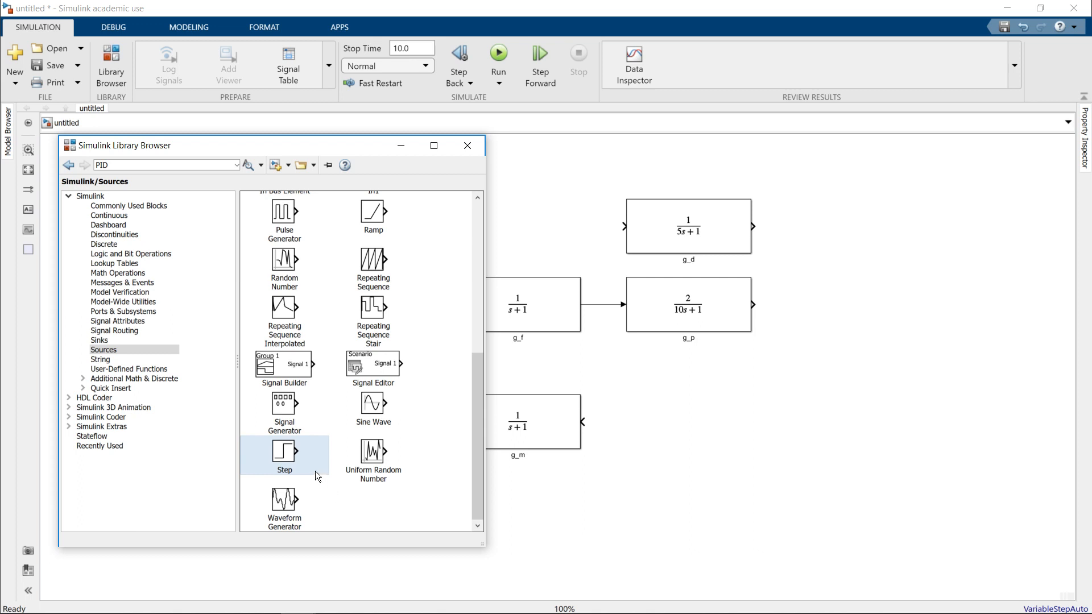
pyautogui.moveTo(289, 455); pyautogui.dragTo(536, 224)
pyautogui.click(536, 224)
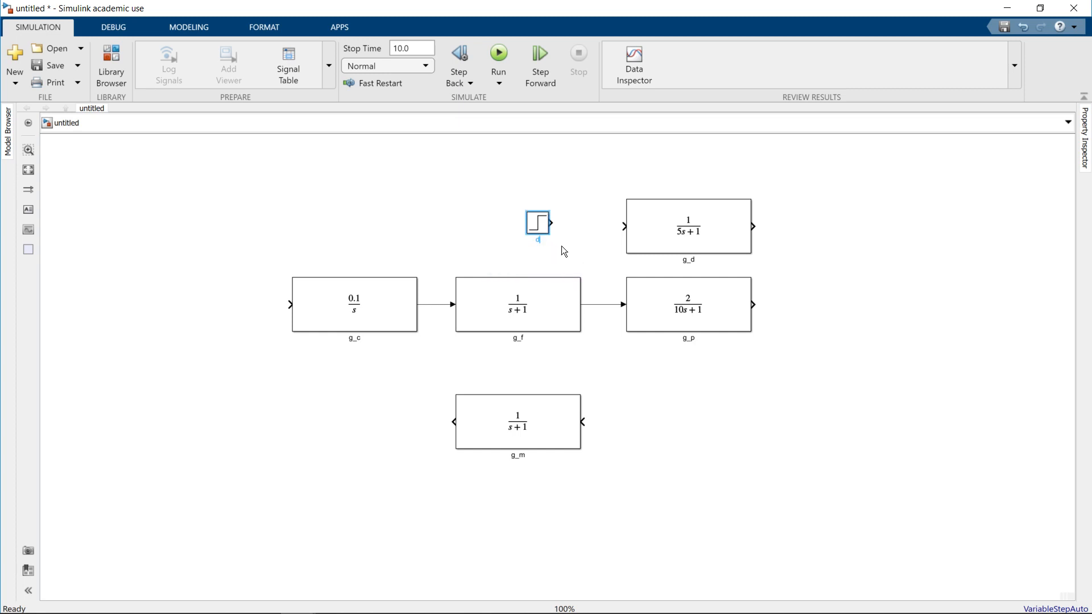
pyautogui.click(561, 247)
# Connect the d step block to the input of g_d and align it so the signal line runs straight.
pyautogui.click(541, 228)
pyautogui.keyDown('ctrl'); pyautogui.click(657, 227); pyautogui.keyUp('ctrl')
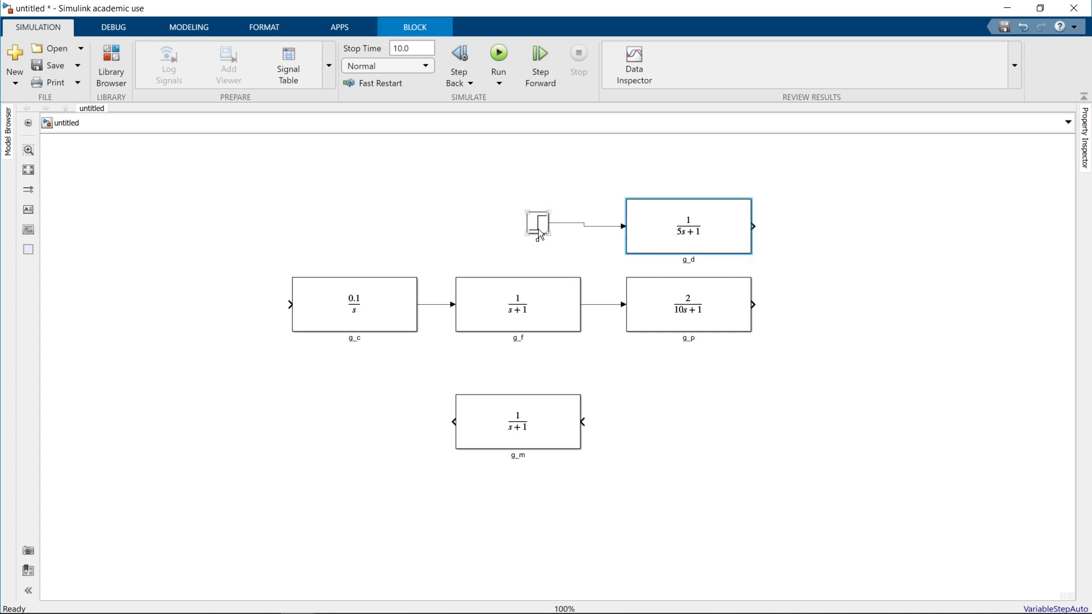
pyautogui.moveTo(538, 221); pyautogui.dragTo(538, 224)
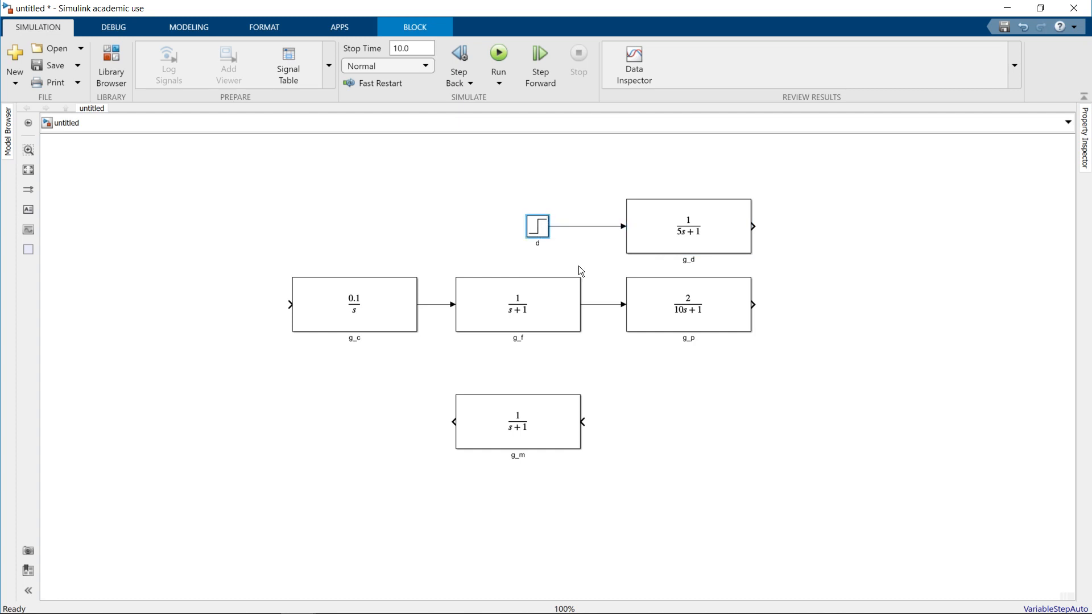
# Review the parameters of the d step block and apply them with a final value of 1.
pyautogui.doubleClick(540, 228)
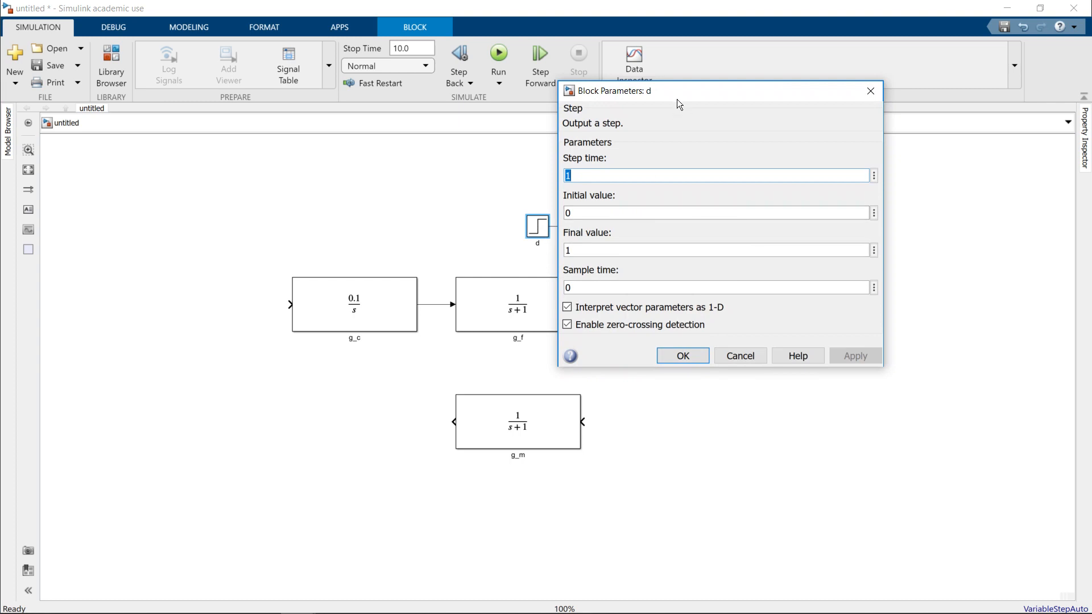
pyautogui.moveTo(677, 100); pyautogui.dragTo(770, 144)
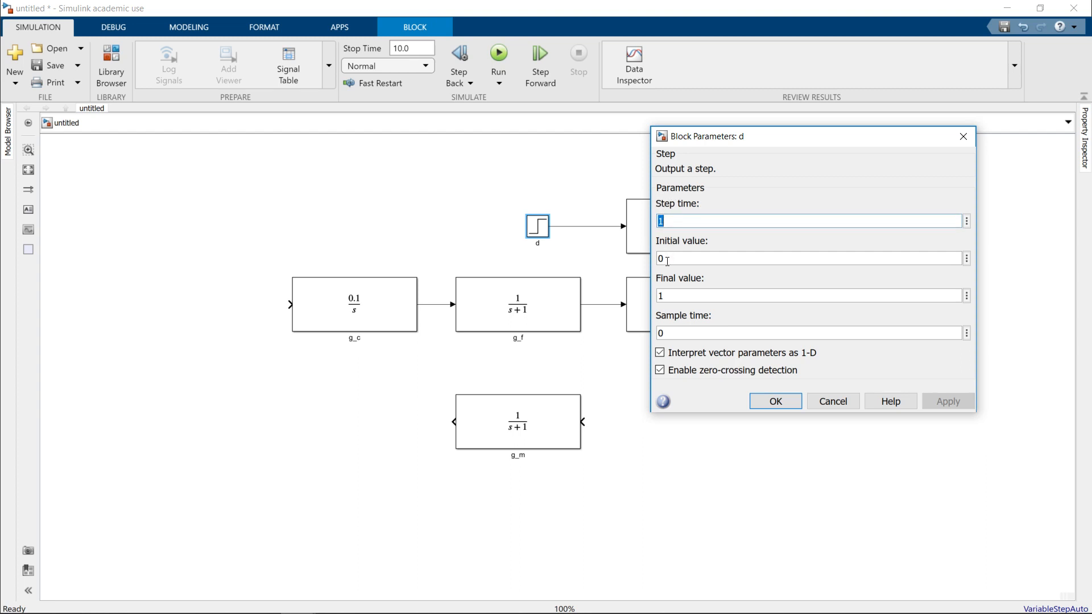
pyautogui.doubleClick(690, 295)
pyautogui.write('10')
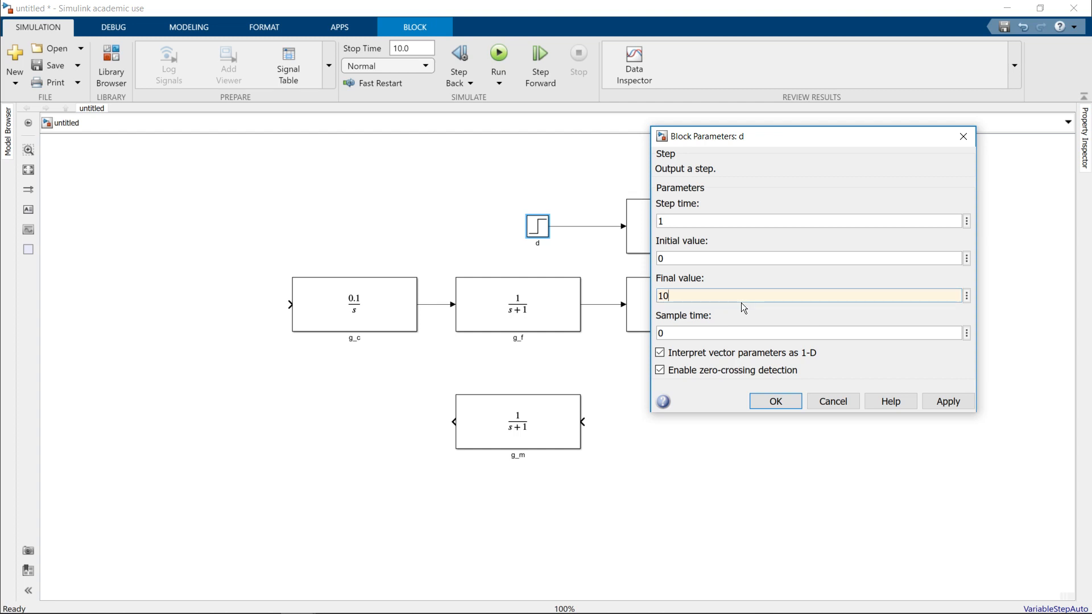
pyautogui.press('BackSpace')
pyautogui.click(763, 400)
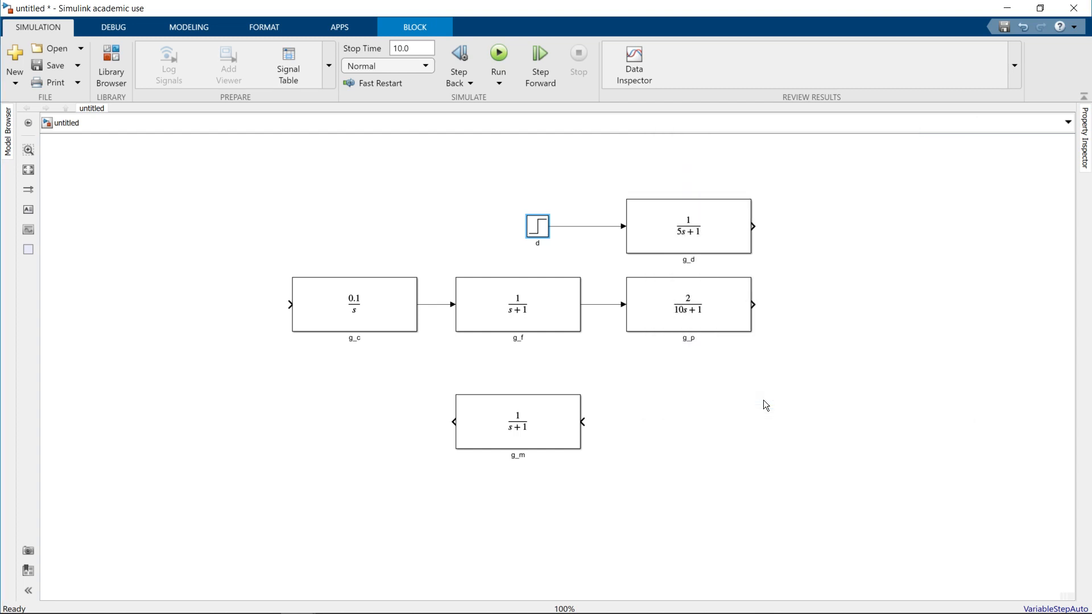
pyautogui.click(751, 415)
pyautogui.click(600, 259)
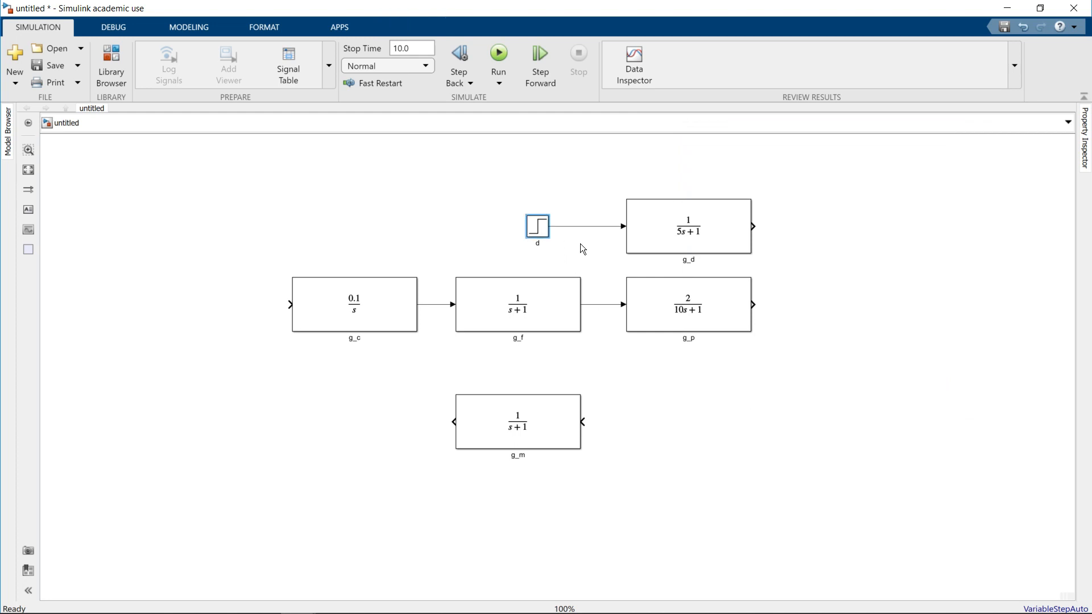
# Copy the d step block and place the duplicate well in front of g_c, aligned with the g_c input.
pyautogui.rightClick(544, 229)
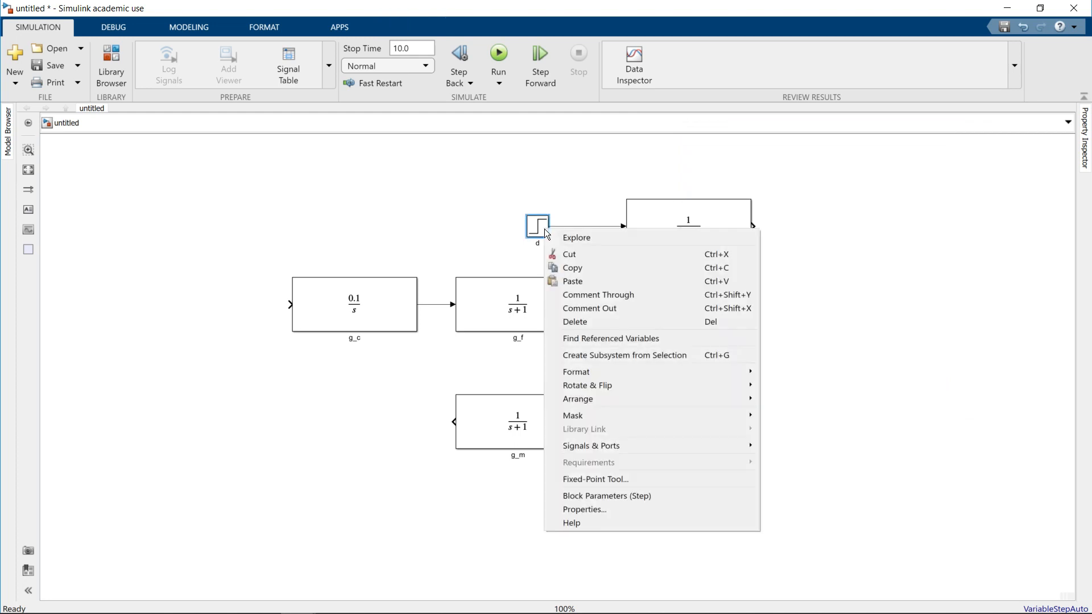
pyautogui.click(597, 265)
pyautogui.click(97, 295)
pyautogui.rightClick(83, 292)
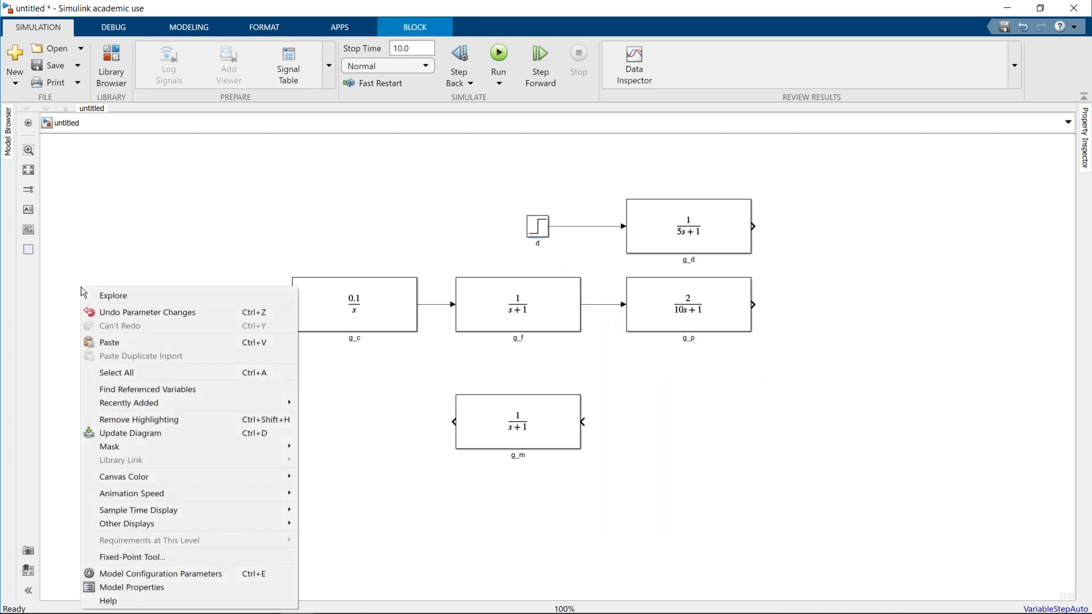
pyautogui.click(120, 348)
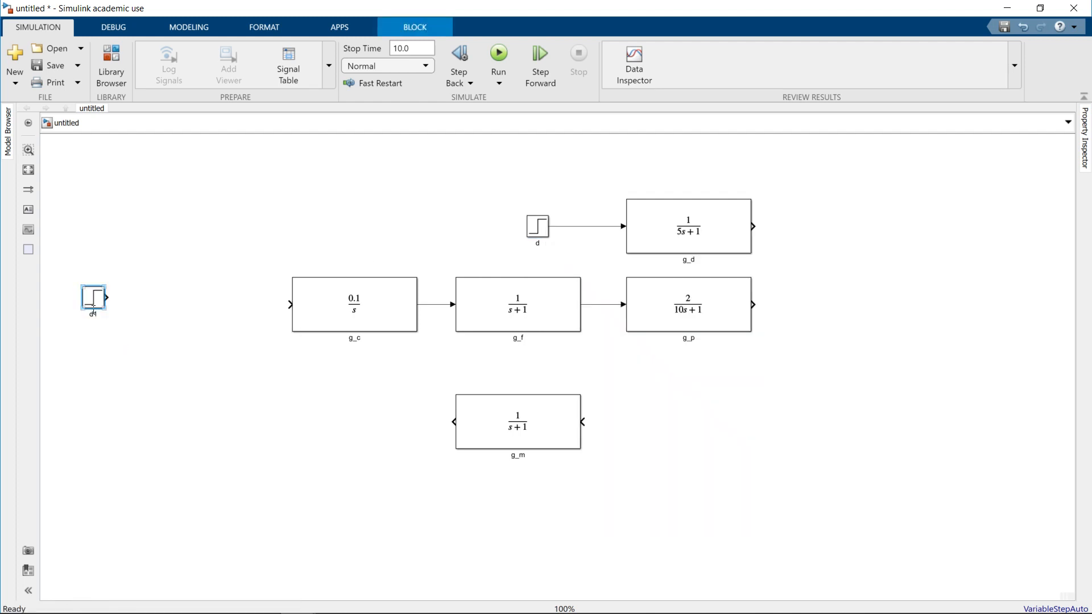
pyautogui.moveTo(92, 298); pyautogui.dragTo(96, 306)
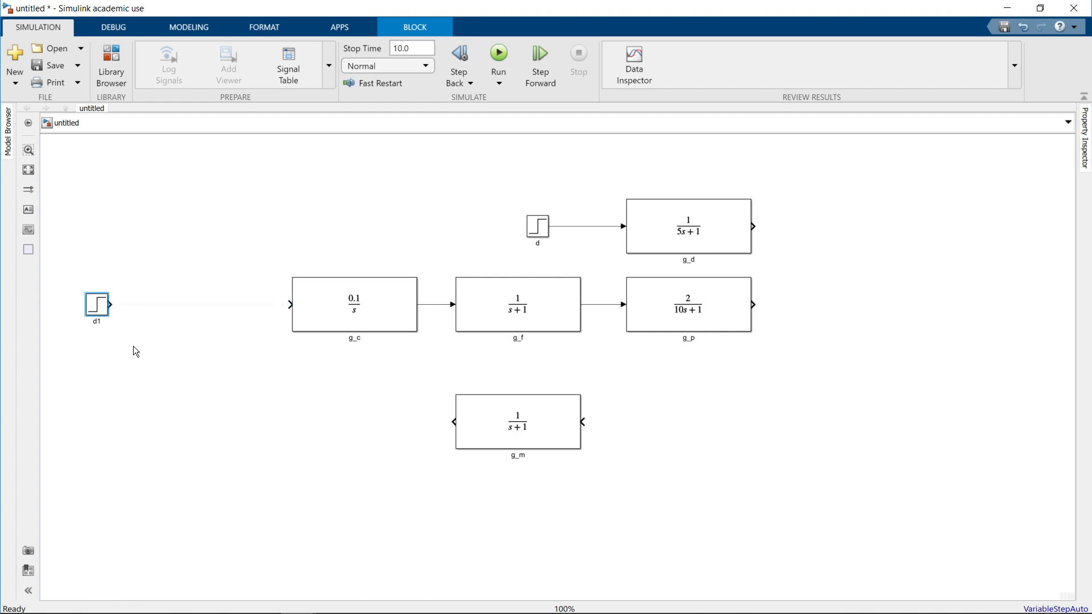
# Rename the copied step block in front of g_c as y_sp.
pyautogui.press('F2')
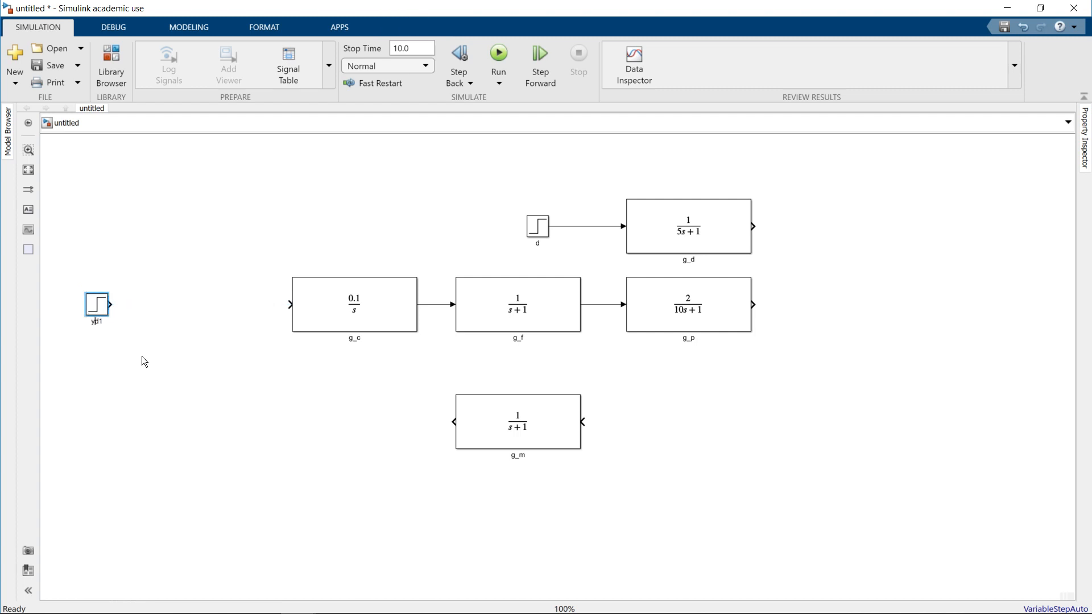
pyautogui.write('y_sp')
pyautogui.press('Return')
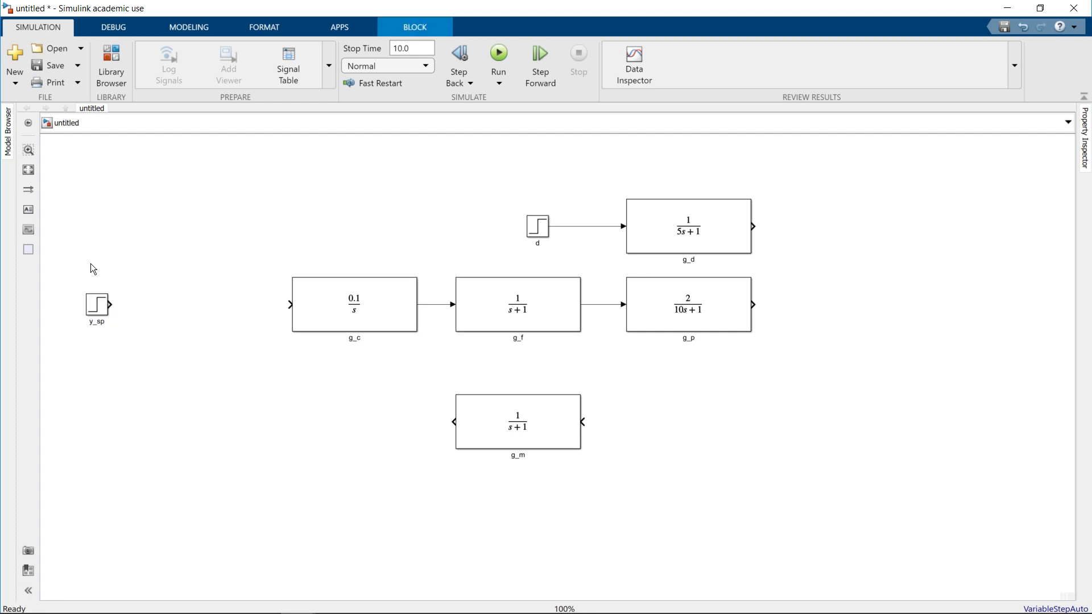
pyautogui.click(641, 462)
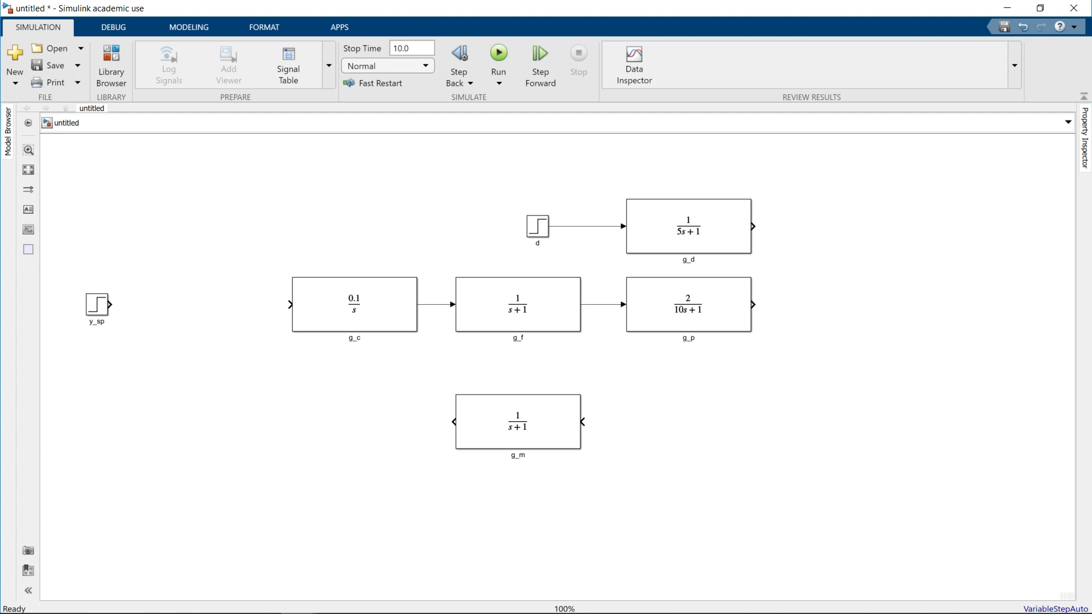
# Add an Add block from the Math Operations library to the model, just beyond the g_p output.
pyautogui.hotkey('alt', 'Tab')
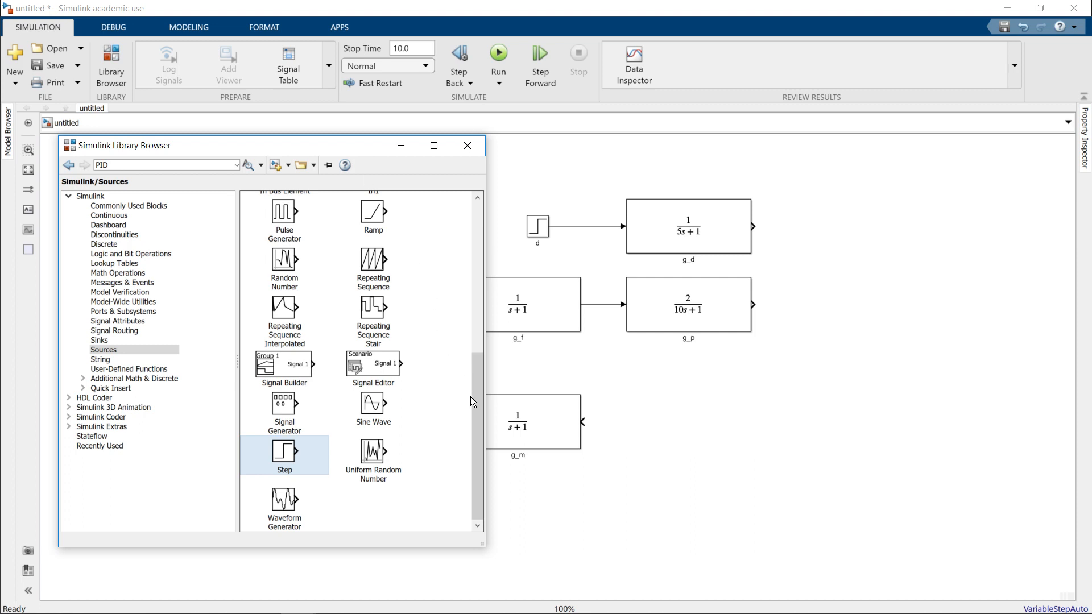
pyautogui.moveTo(475, 401); pyautogui.dragTo(477, 371)
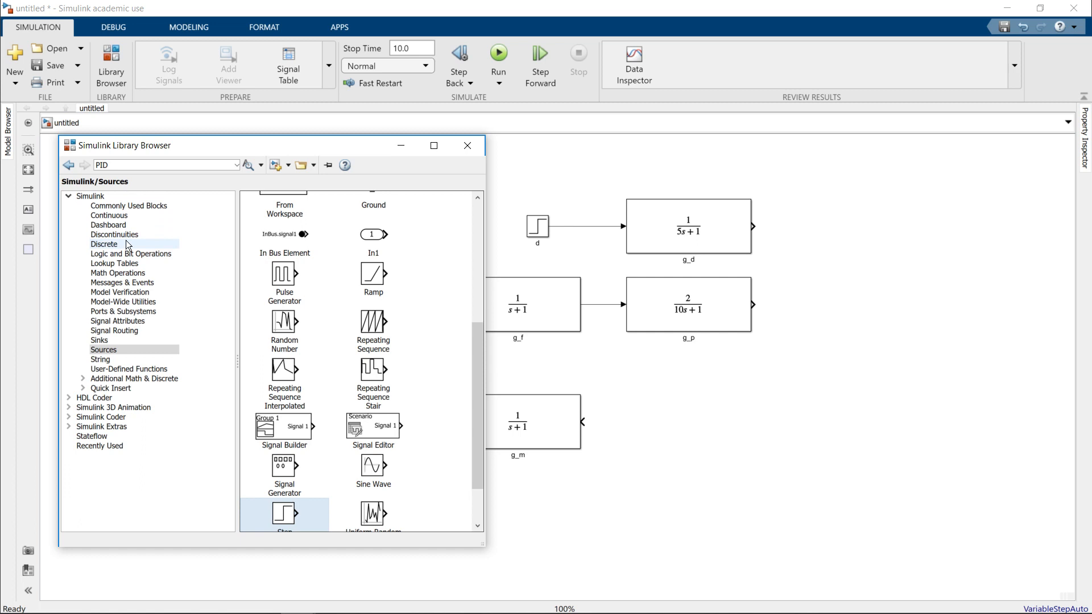
pyautogui.click(126, 277)
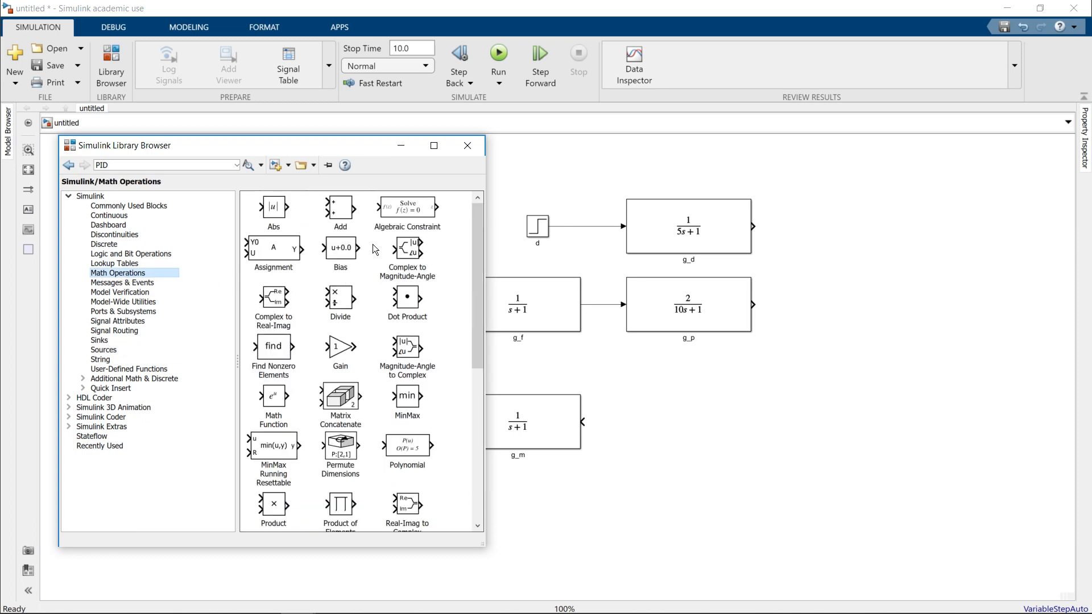
pyautogui.click(340, 212)
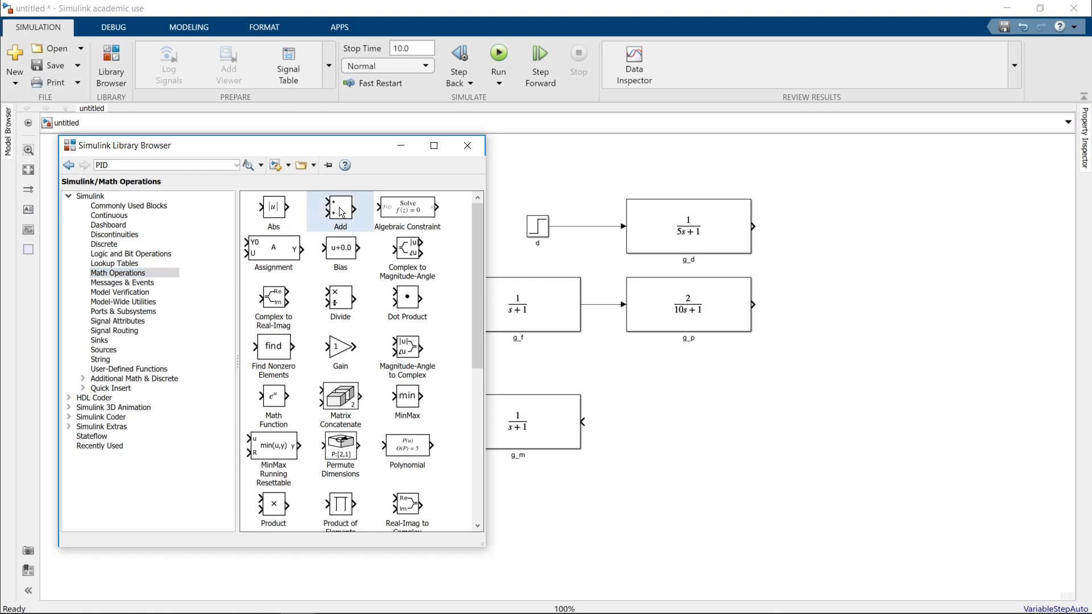
pyautogui.moveTo(341, 212); pyautogui.dragTo(834, 314)
pyautogui.click(764, 399)
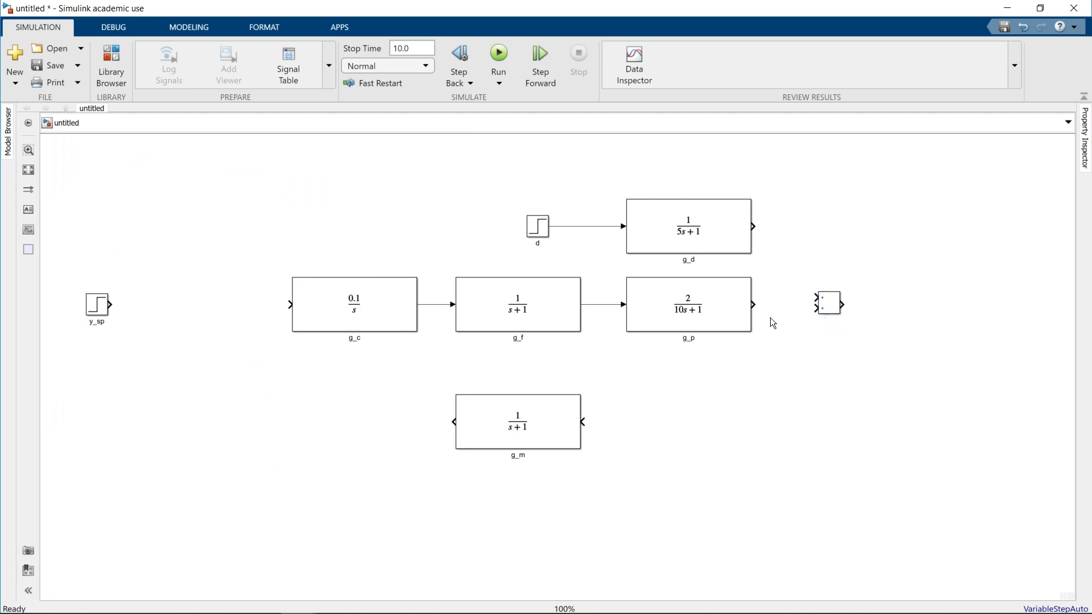
# Connect the outputs of g_d and g_p to the first and second inputs of the Add block.
pyautogui.click(729, 221)
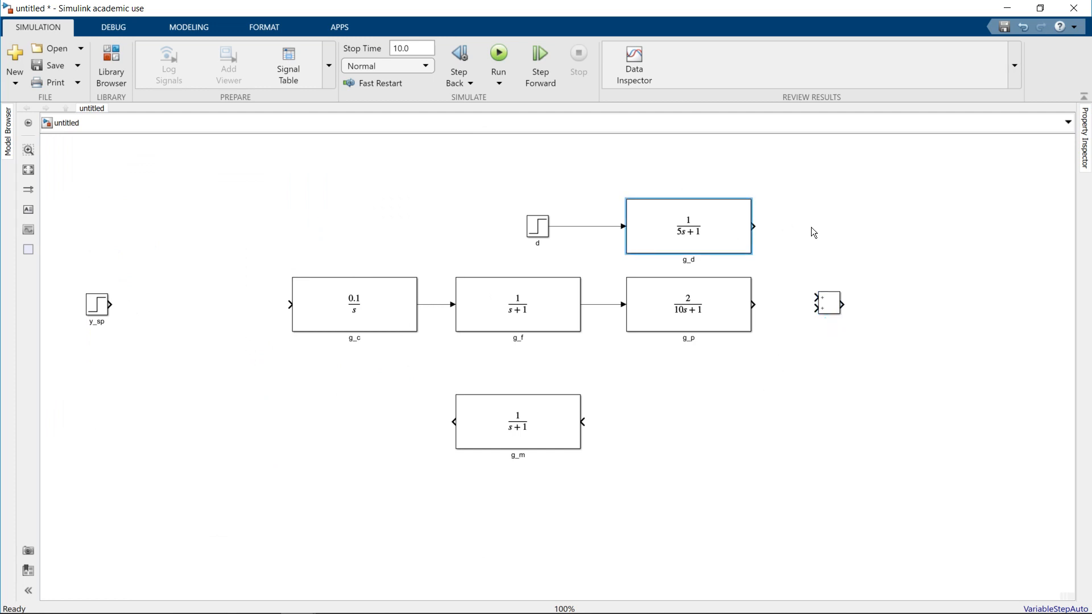
pyautogui.keyDown('ctrl'); pyautogui.click(831, 304); pyautogui.keyUp('ctrl')
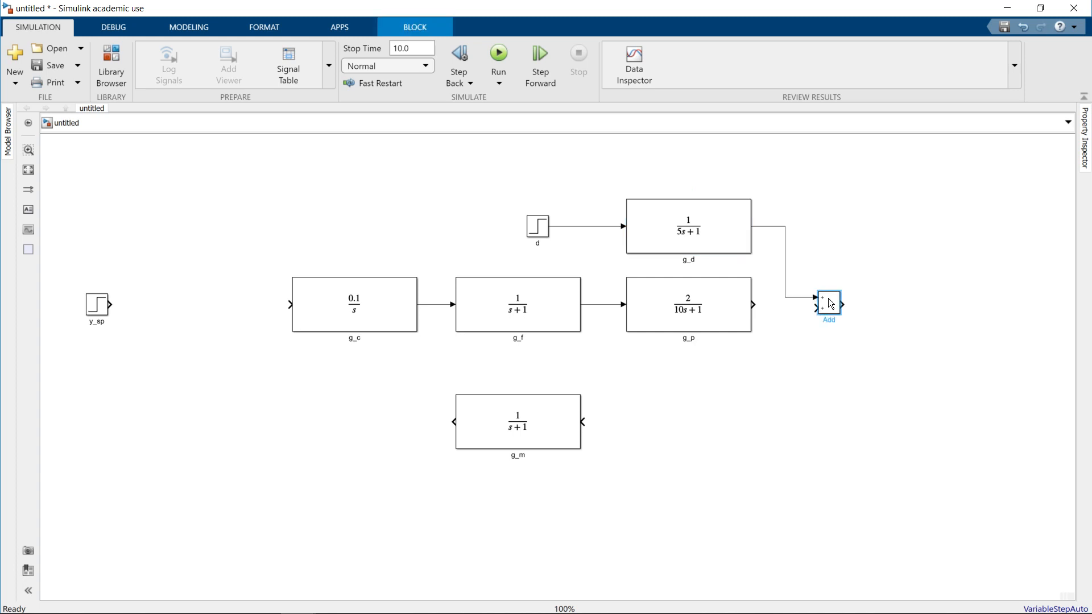
pyautogui.click(727, 315)
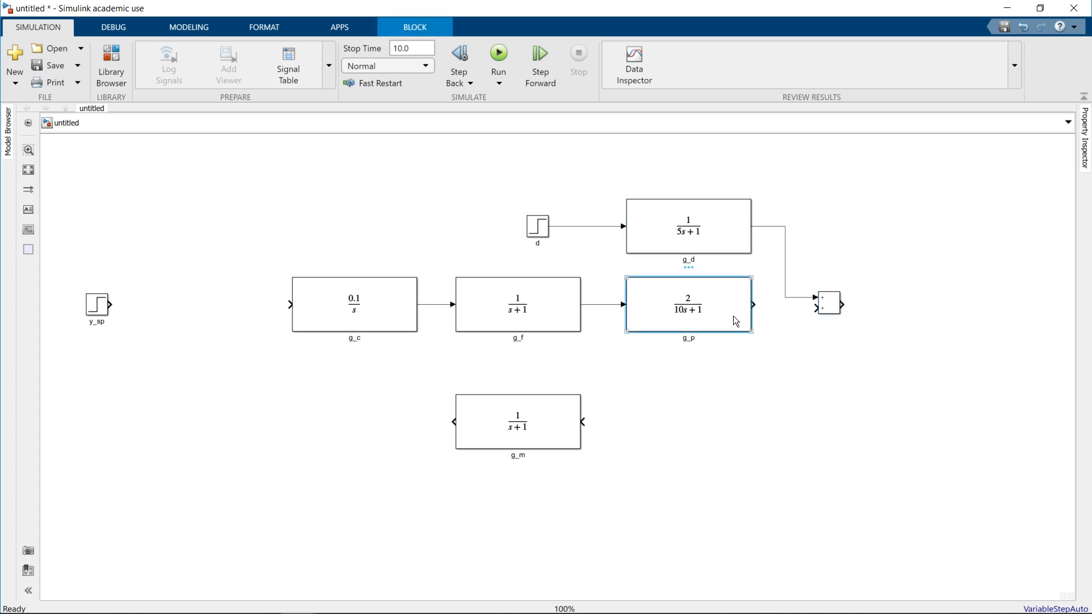
pyautogui.keyDown('ctrl'); pyautogui.click(830, 305); pyautogui.keyUp('ctrl')
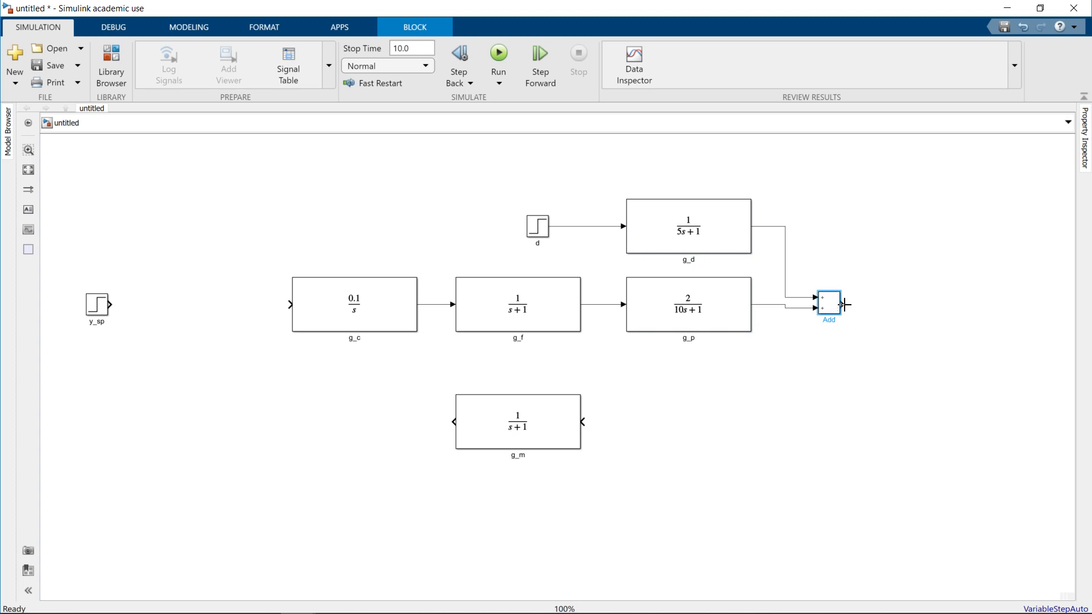
# Connect the output of the Add block to the input of g_m and select the Add block.
pyautogui.click(844, 305)
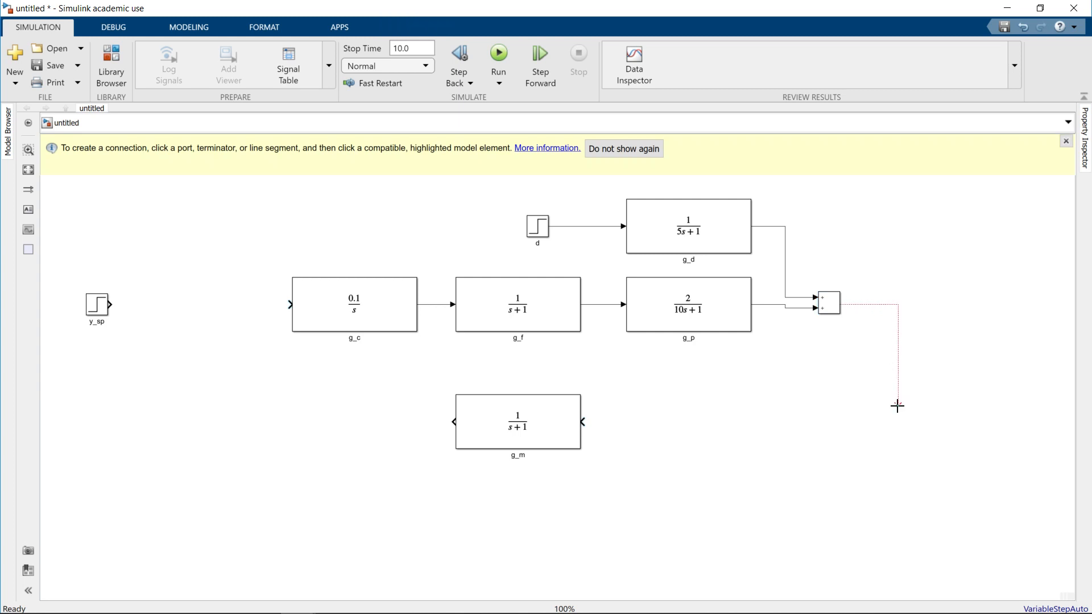
pyautogui.click(583, 422)
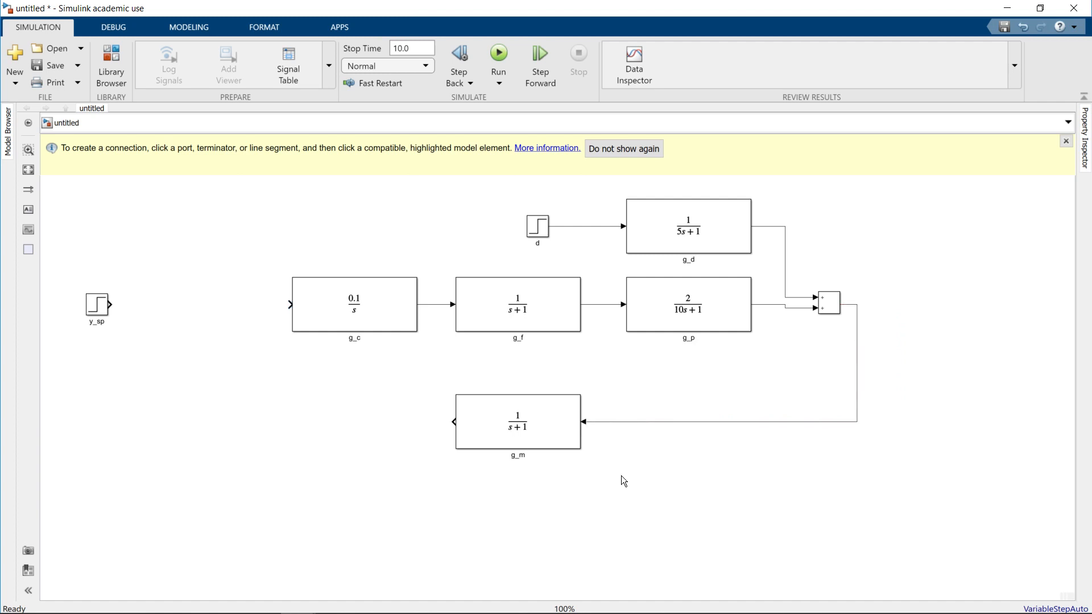
pyautogui.click(833, 302)
pyautogui.click(834, 301)
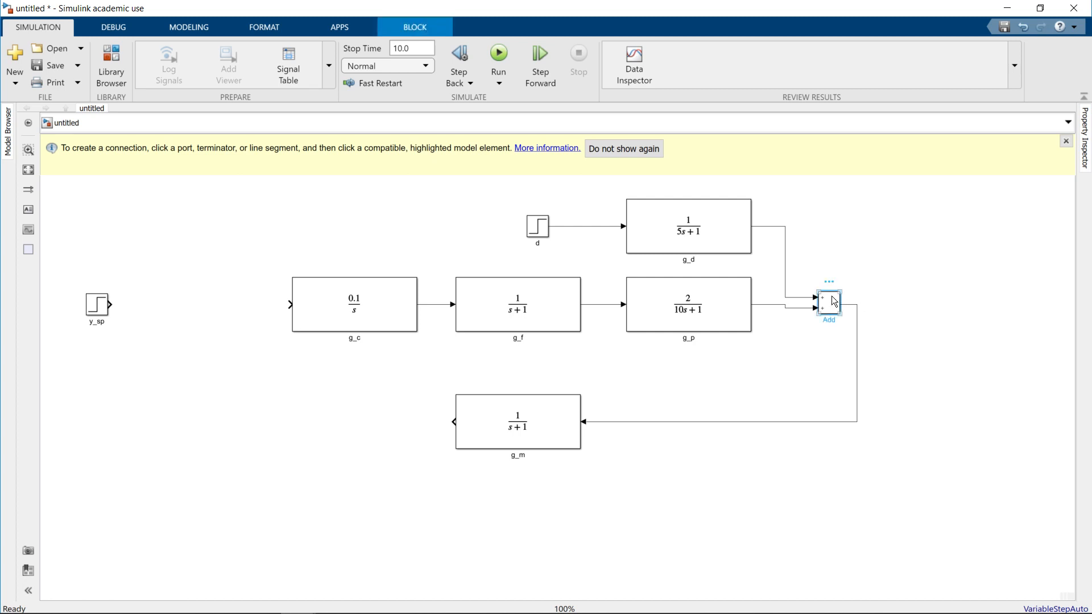
# Copy the Add block after g_p and place the copy between the y_sp step block and g_c.
pyautogui.rightClick(833, 301)
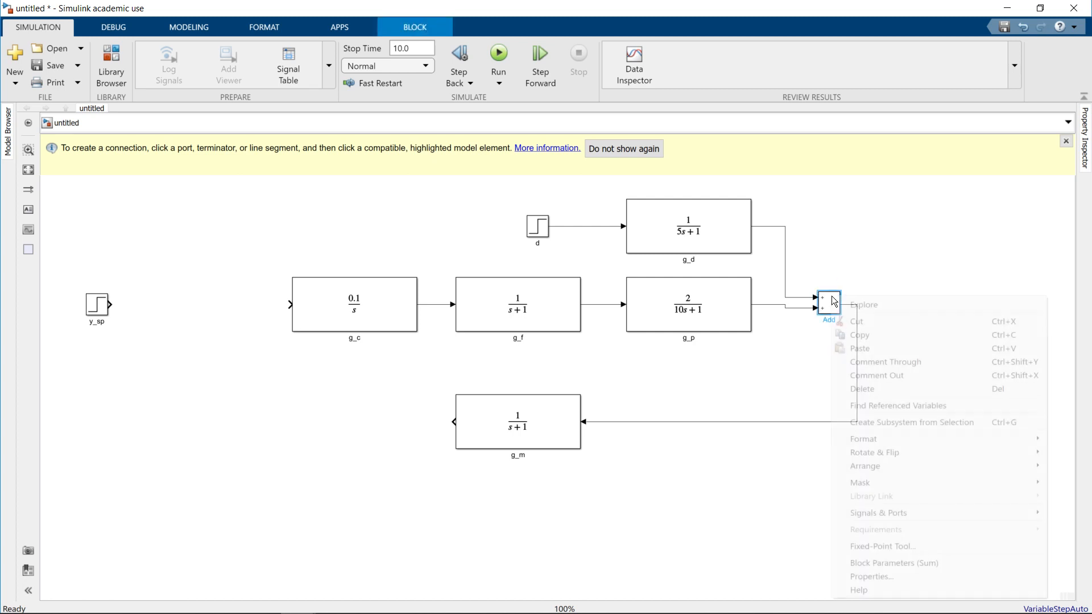
pyautogui.click(871, 339)
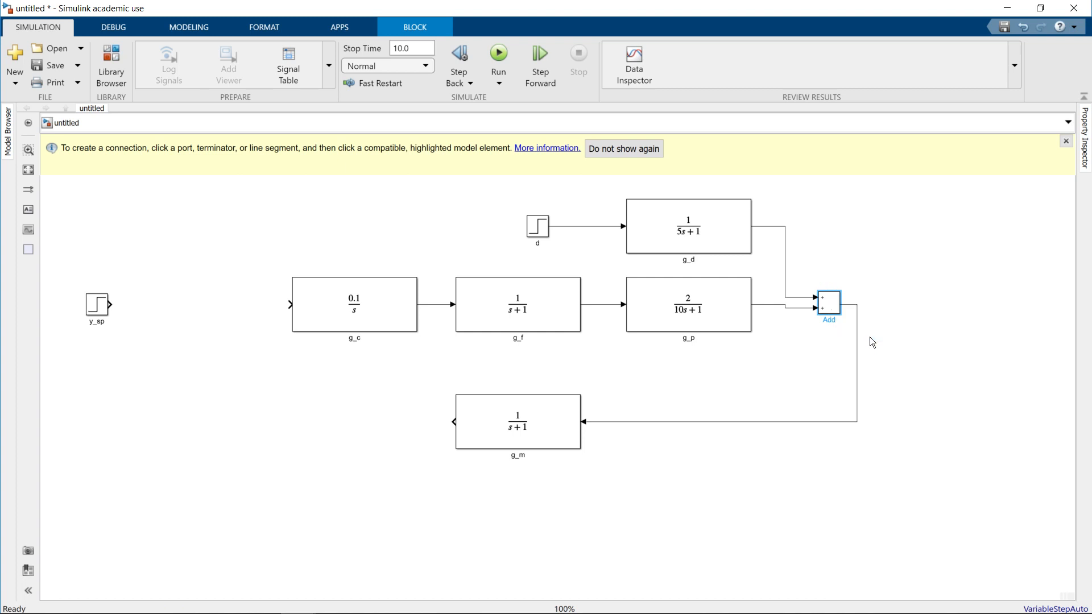
pyautogui.click(129, 380)
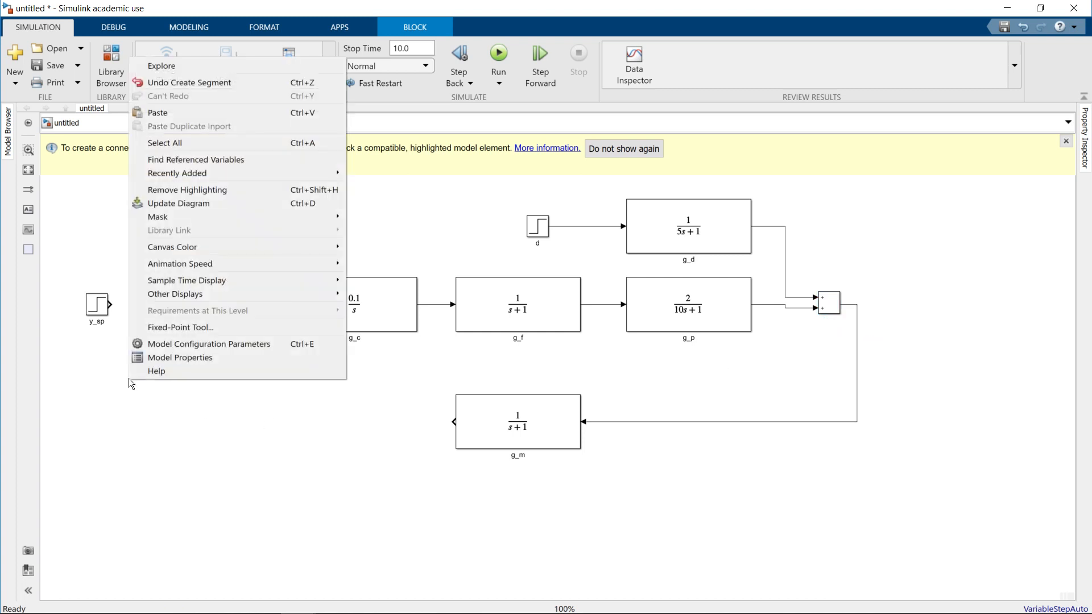
pyautogui.click(179, 115)
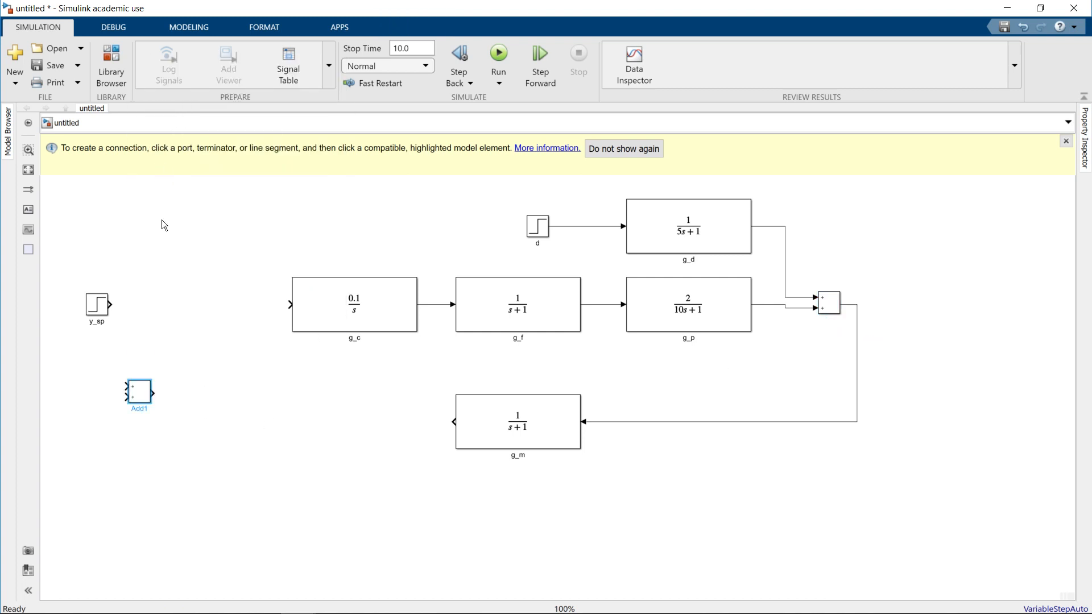
pyautogui.moveTo(147, 397); pyautogui.dragTo(184, 312)
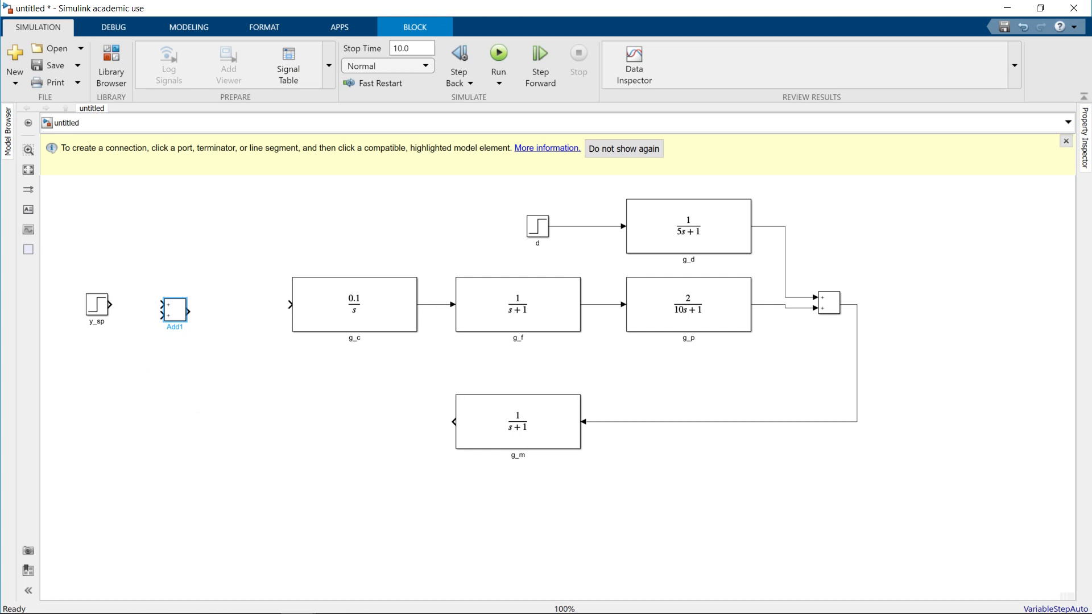
# Check the summing signs in the Question.docx diagram and set the copied Add block's list of signs to +-.
pyautogui.click(263, 613)
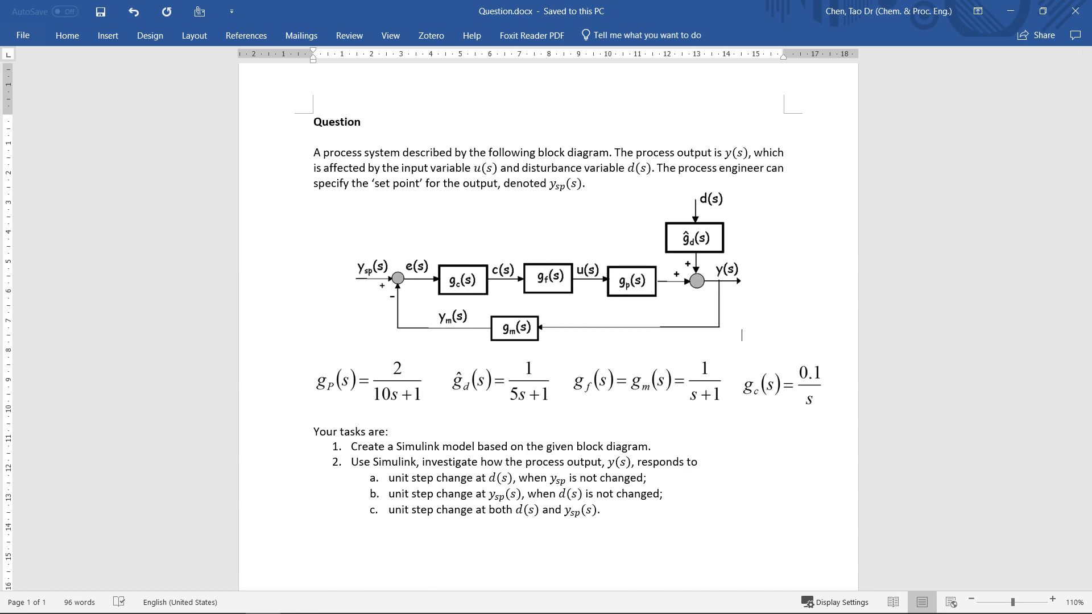
pyautogui.hotkey('alt', 'Tab')
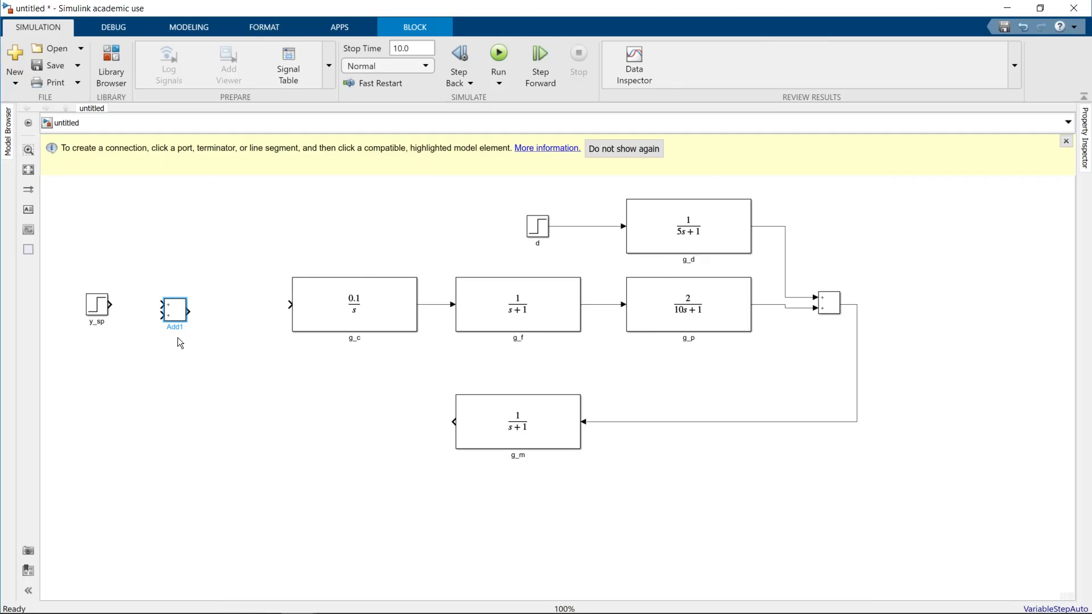
pyautogui.doubleClick(178, 317)
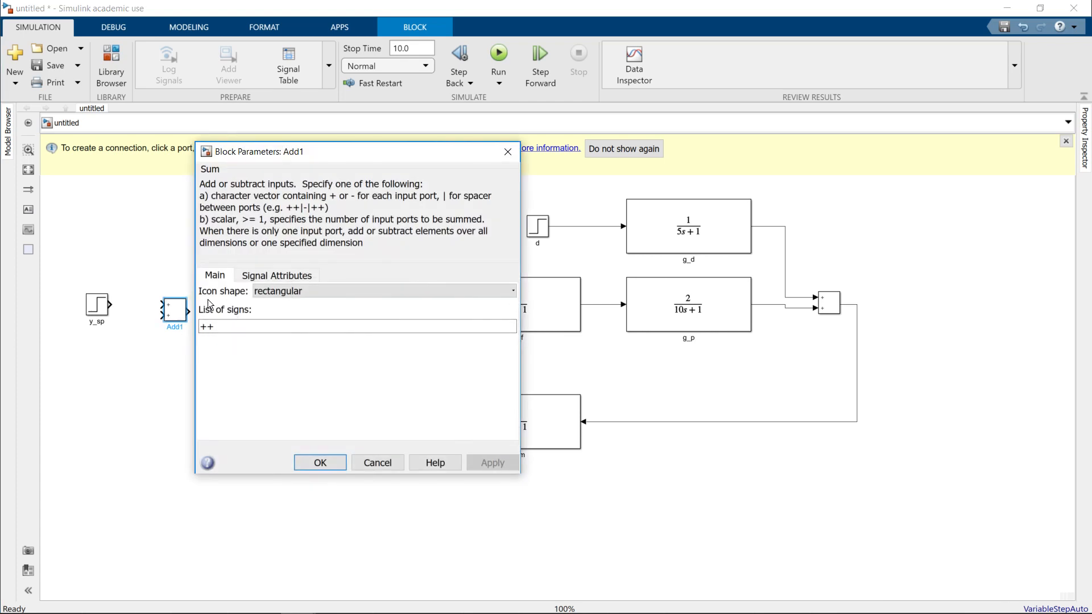
pyautogui.doubleClick(237, 325)
pyautogui.click(232, 330)
pyautogui.press('BackSpace')
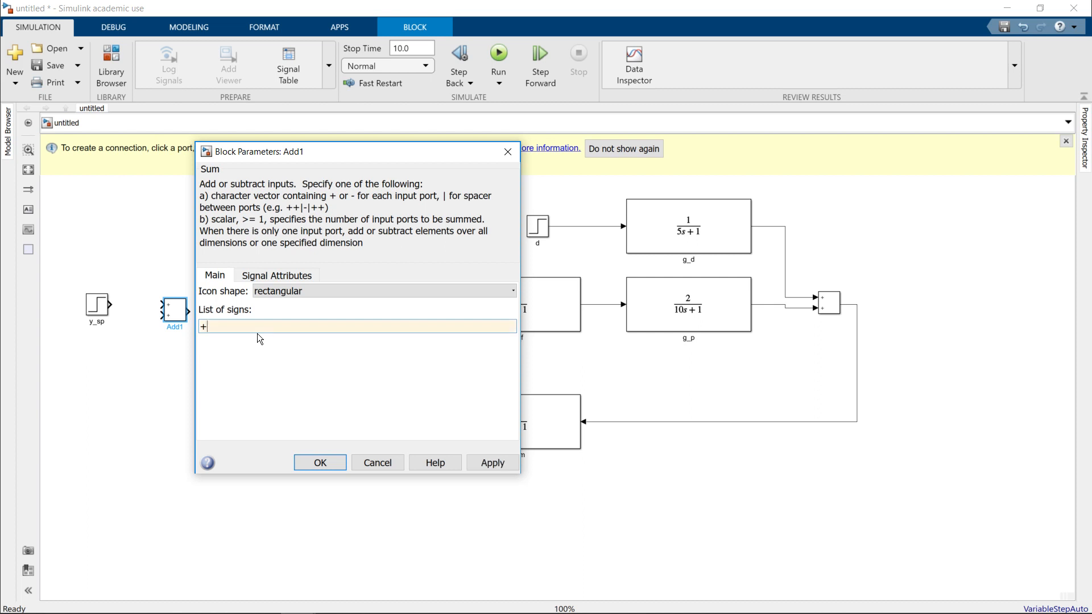
pyautogui.write('-')
pyautogui.click(311, 466)
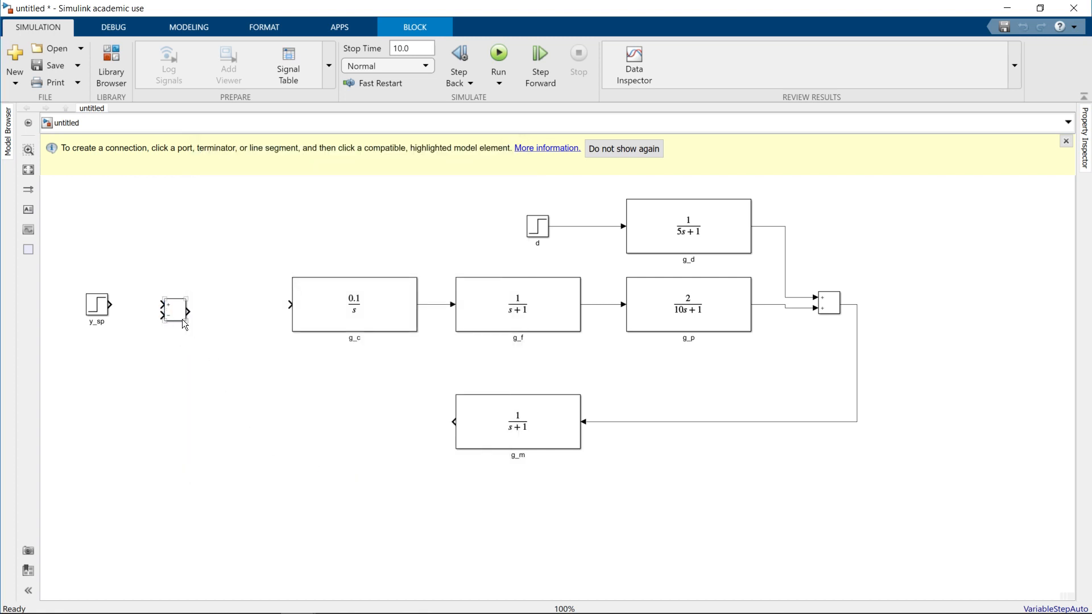
# Enlarge the copied Add block and connect y_sp to its plus input, g_m to its minus input, and its output to g_c.
pyautogui.moveTo(184, 320)
pyautogui.mouseDown()
pyautogui.moveTo(234, 353)
pyautogui.moveTo(208, 339)
pyautogui.moveTo(192, 306)
pyautogui.mouseUp()
pyautogui.click(278, 421)
pyautogui.moveTo(453, 422); pyautogui.dragTo(315, 426)
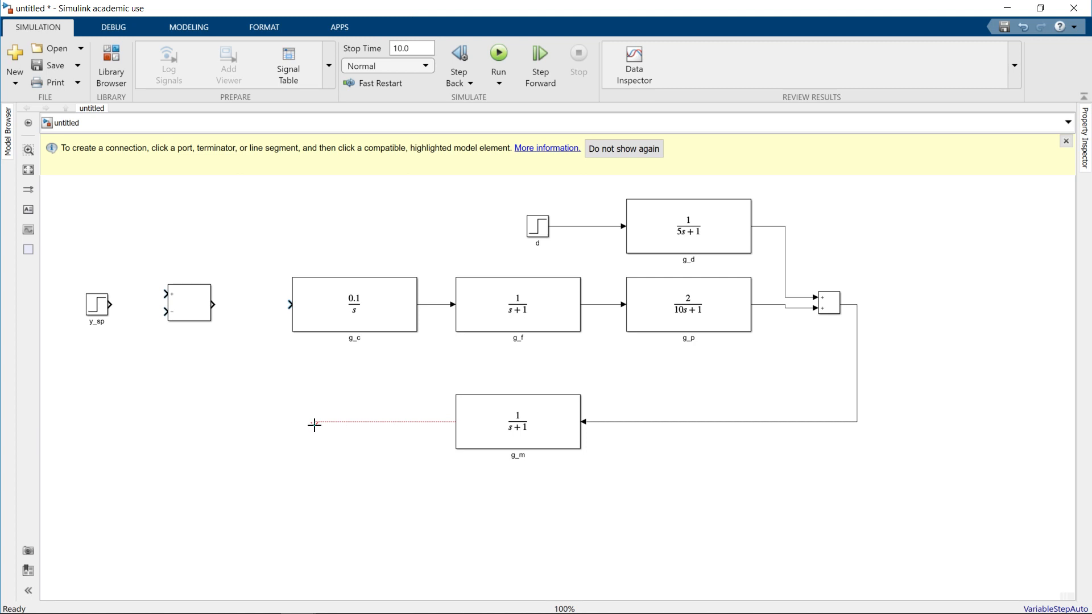
pyautogui.moveTo(315, 425); pyautogui.dragTo(101, 294)
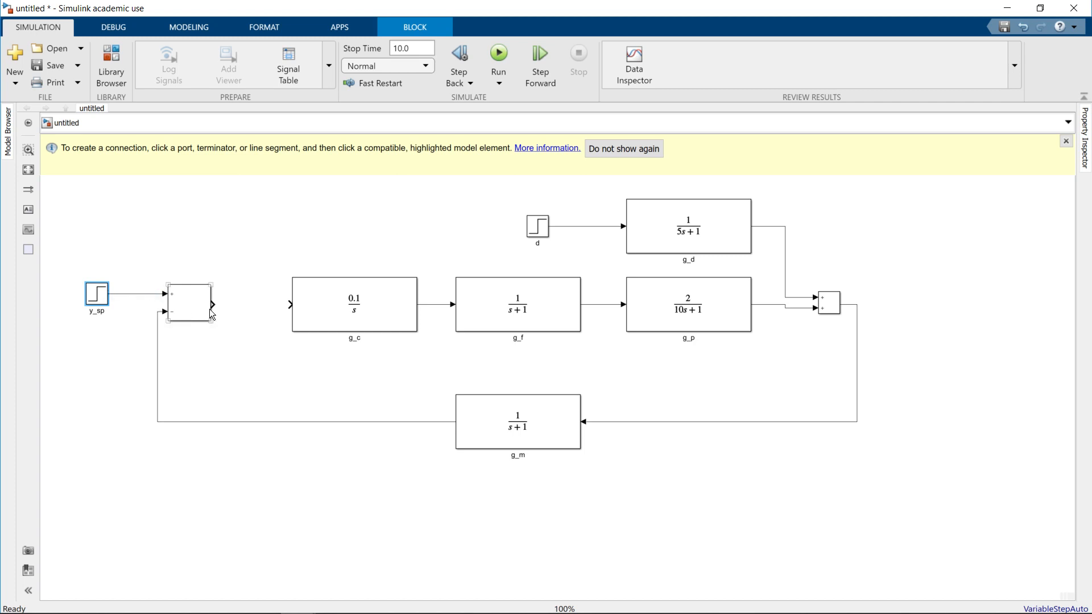
pyautogui.moveTo(216, 304); pyautogui.dragTo(290, 305)
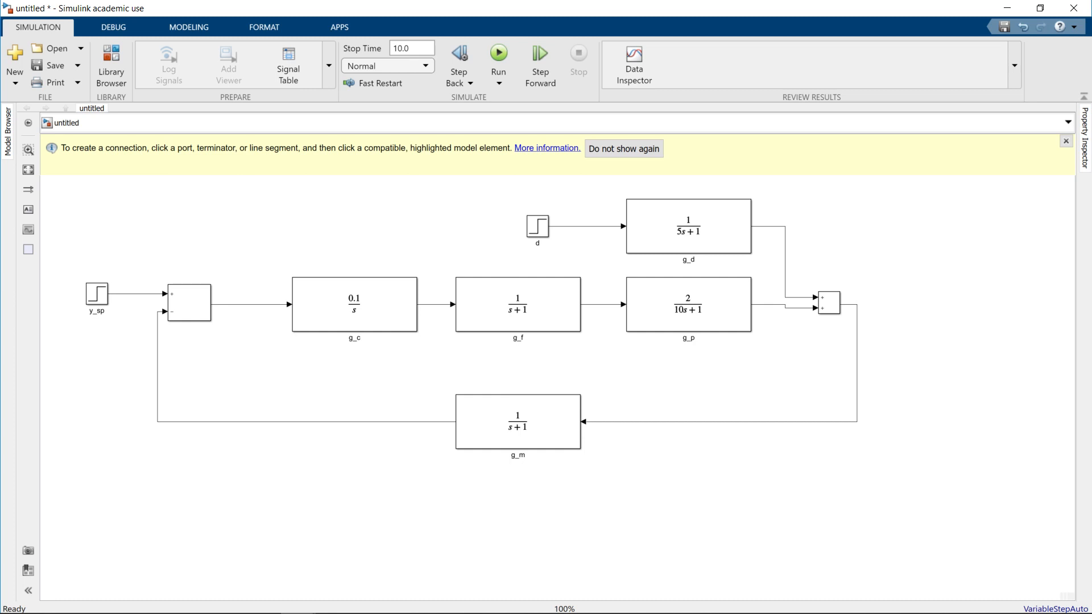
# Add a Scope block from the Sinks library beyond the output Add block and connect it to a branch of that block's output line.
pyautogui.hotkey('alt', 'Tab')
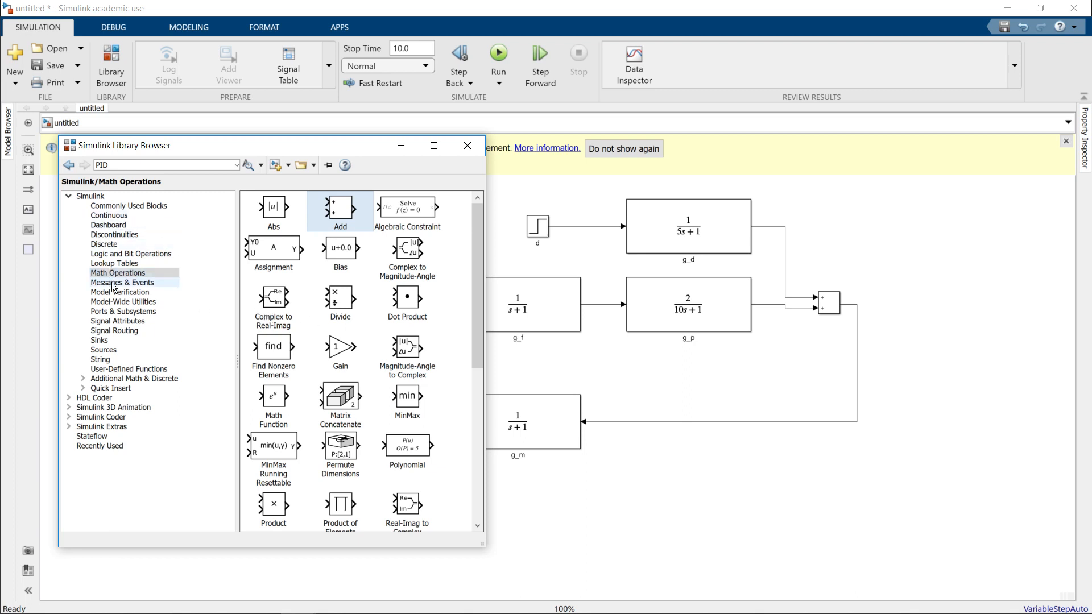
pyautogui.click(131, 340)
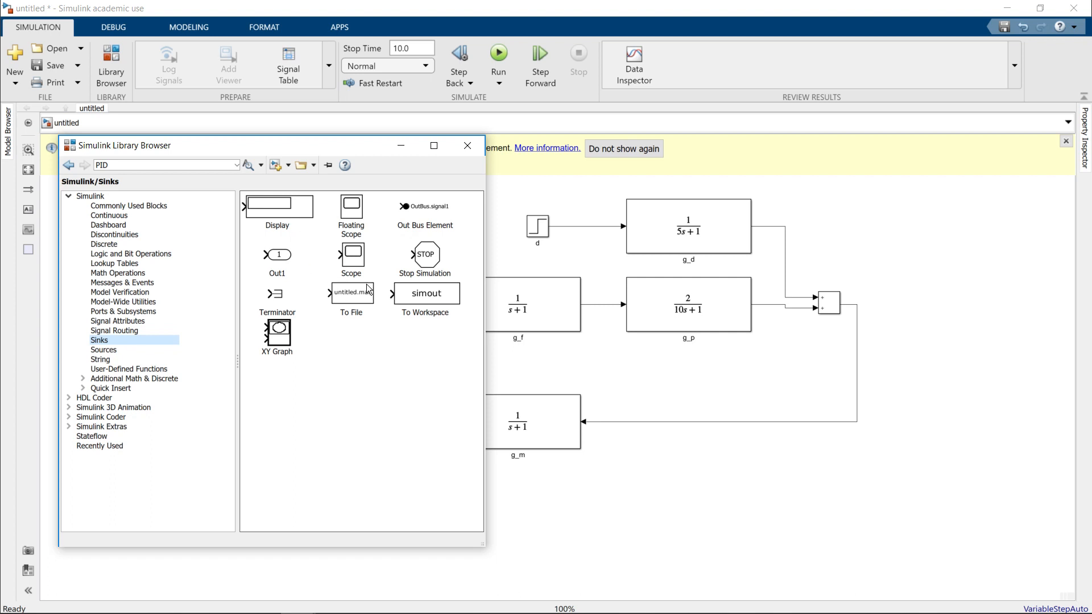
pyautogui.click(349, 257)
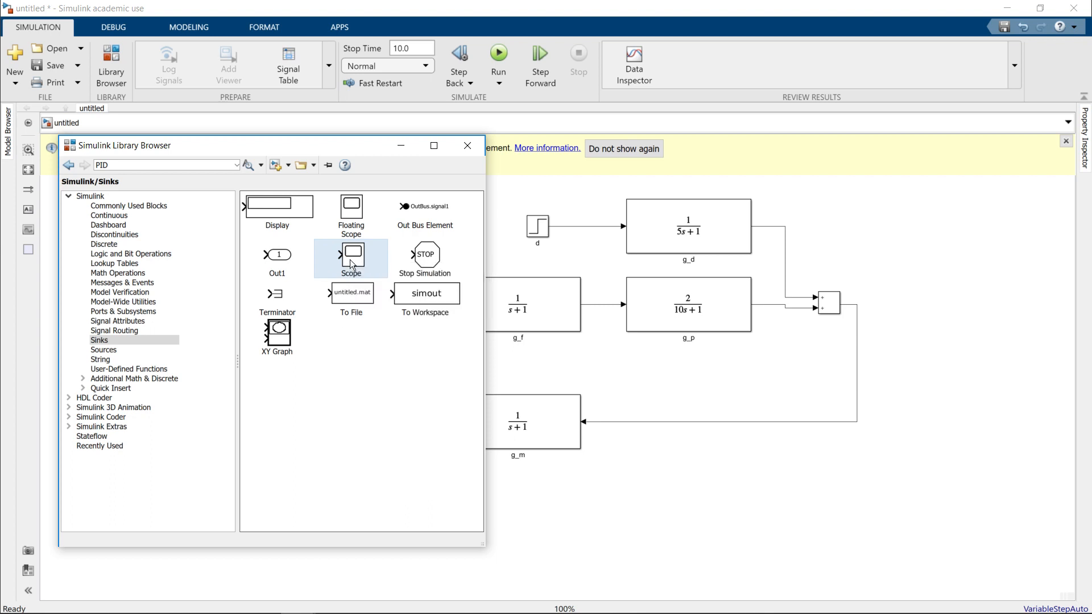
pyautogui.moveTo(350, 259); pyautogui.dragTo(925, 307)
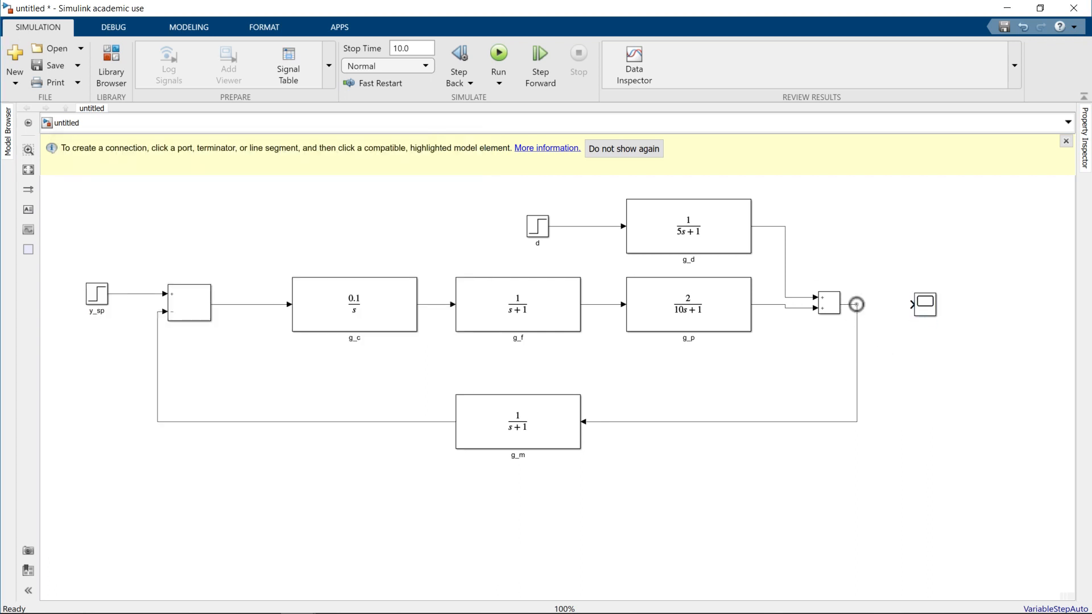
pyautogui.click(857, 305)
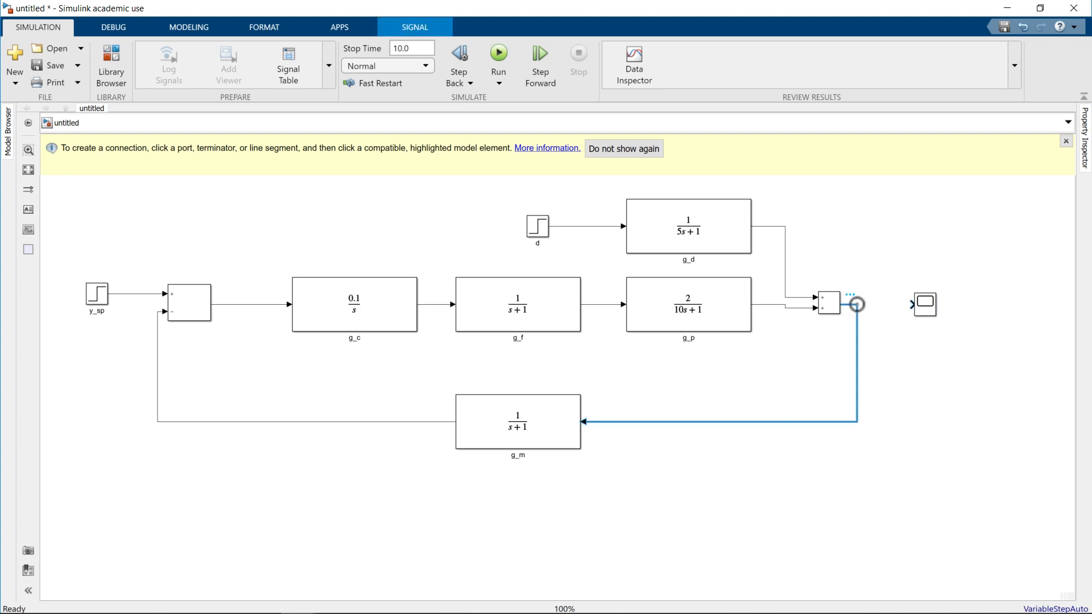
pyautogui.moveTo(857, 305); pyautogui.dragTo(912, 305)
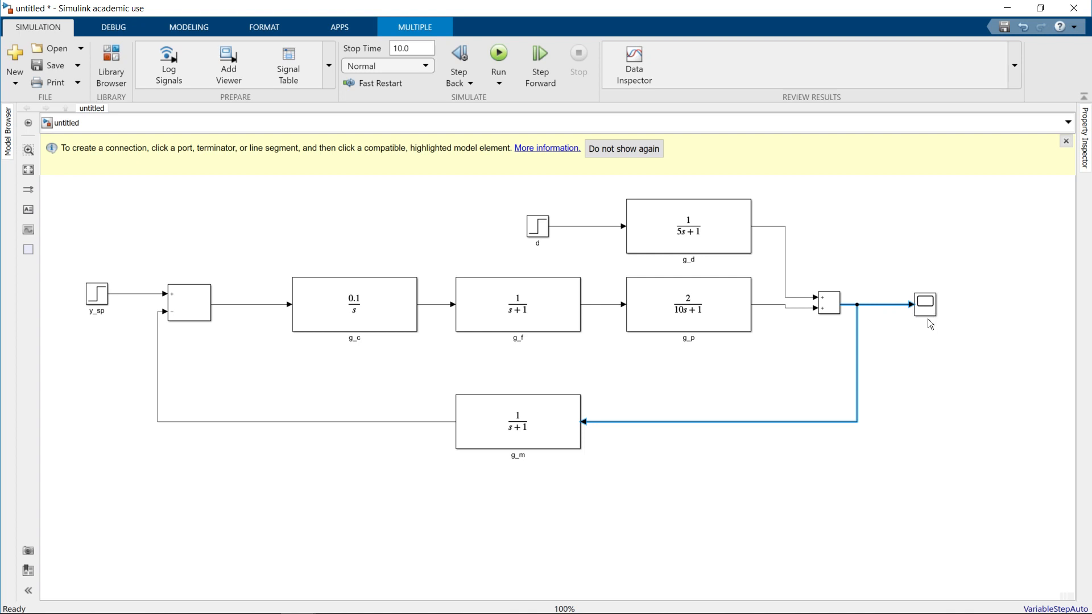
# Rename the Scope block as y.
pyautogui.click(927, 313)
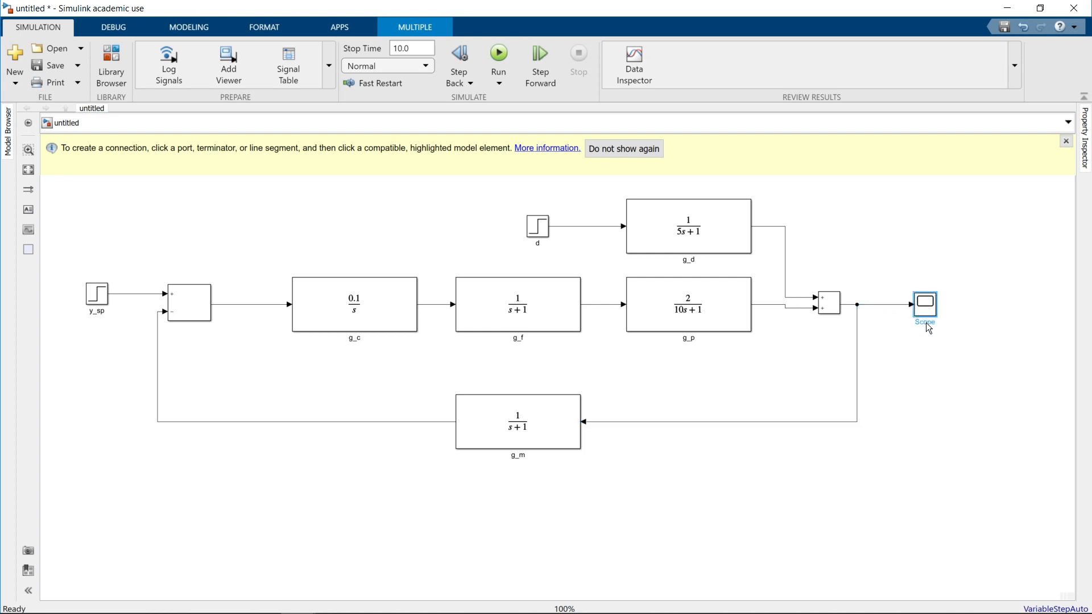
pyautogui.doubleClick(933, 314)
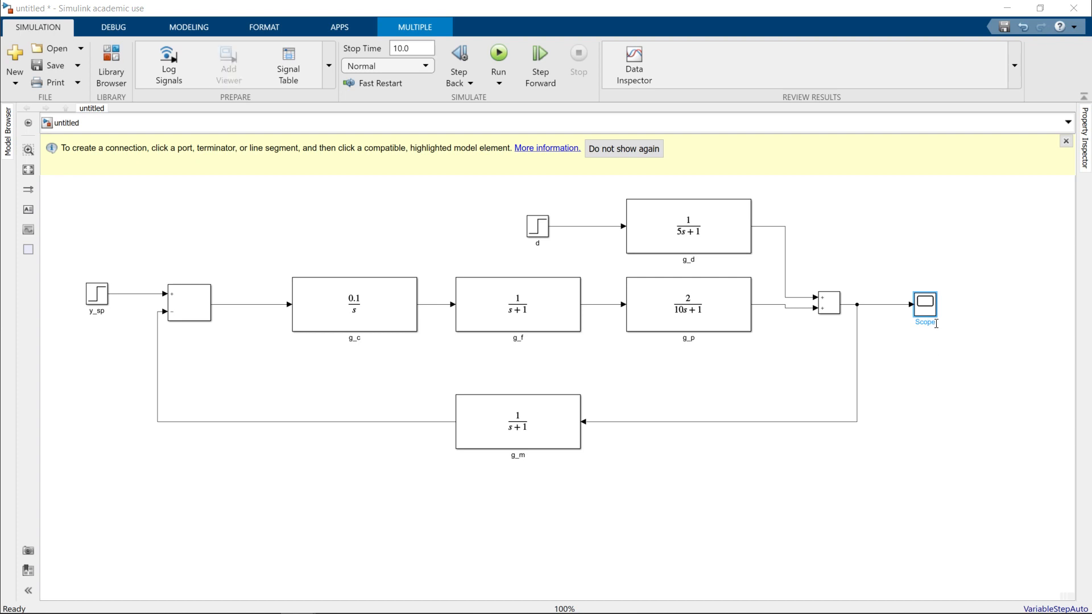
pyautogui.moveTo(933, 322); pyautogui.dragTo(911, 323)
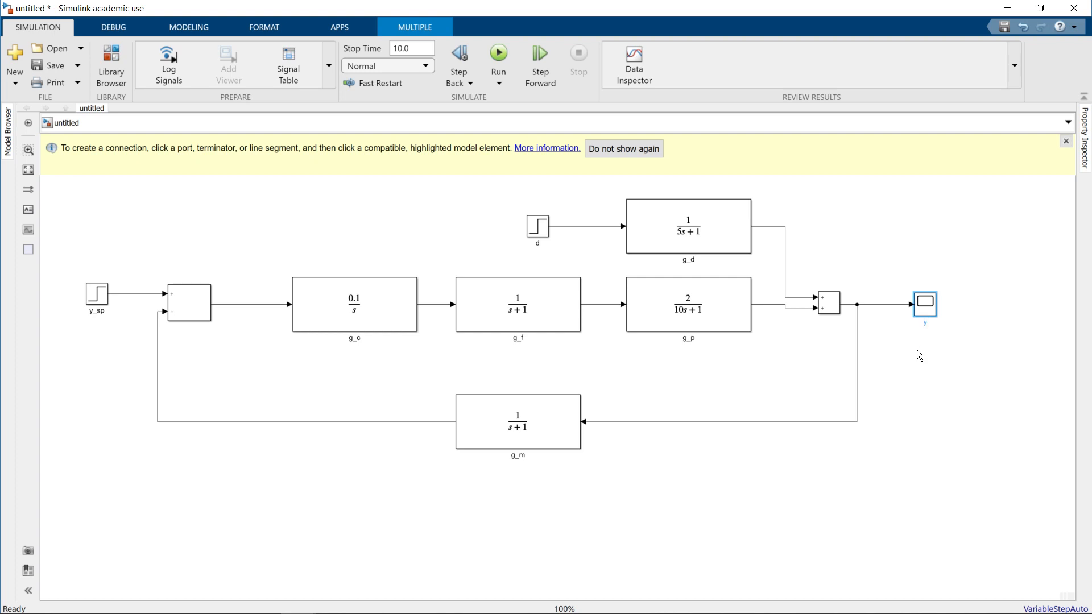
pyautogui.click(924, 400)
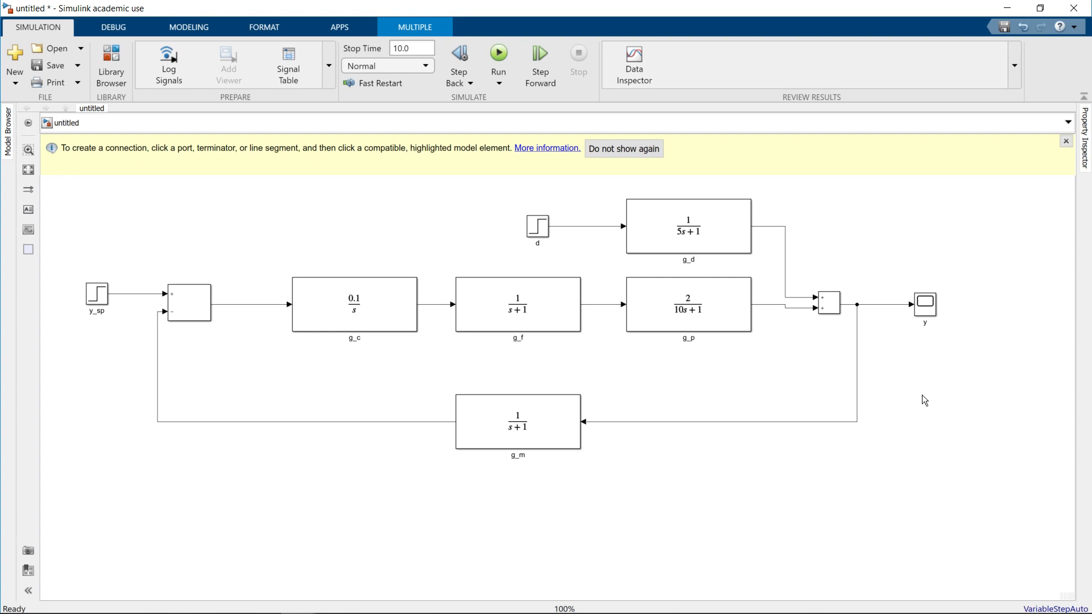
# Set the simulation stop time to 100 and run the model.
pyautogui.click(402, 47)
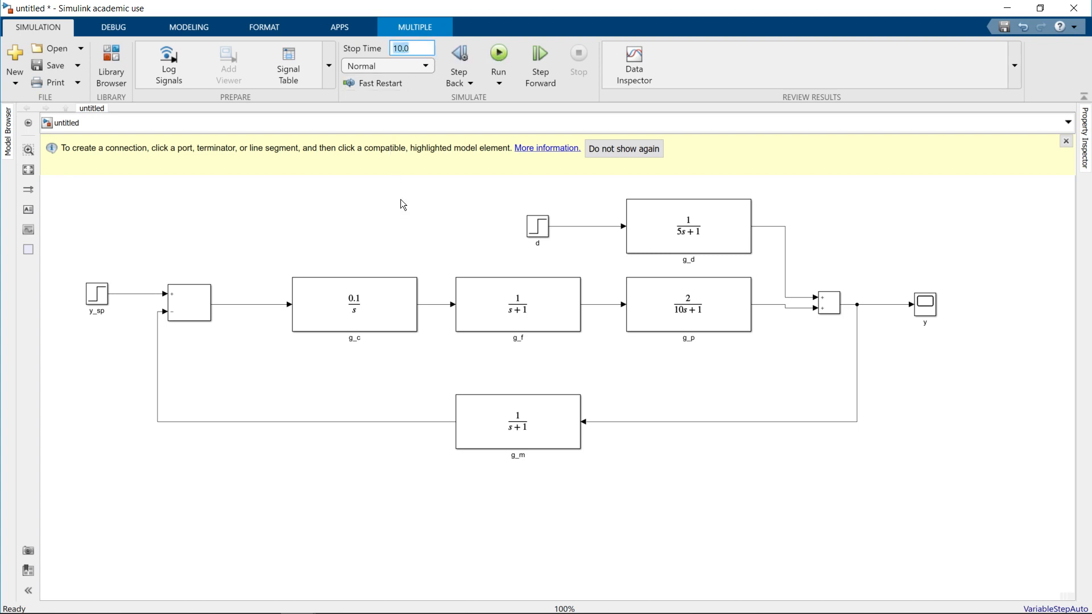
pyautogui.press('Right')
pyautogui.press('BackSpace')
pyautogui.press('BackSpace')
pyautogui.press('BackSpace')
pyautogui.write('0')
pyautogui.write('0')
pyautogui.click(504, 52)
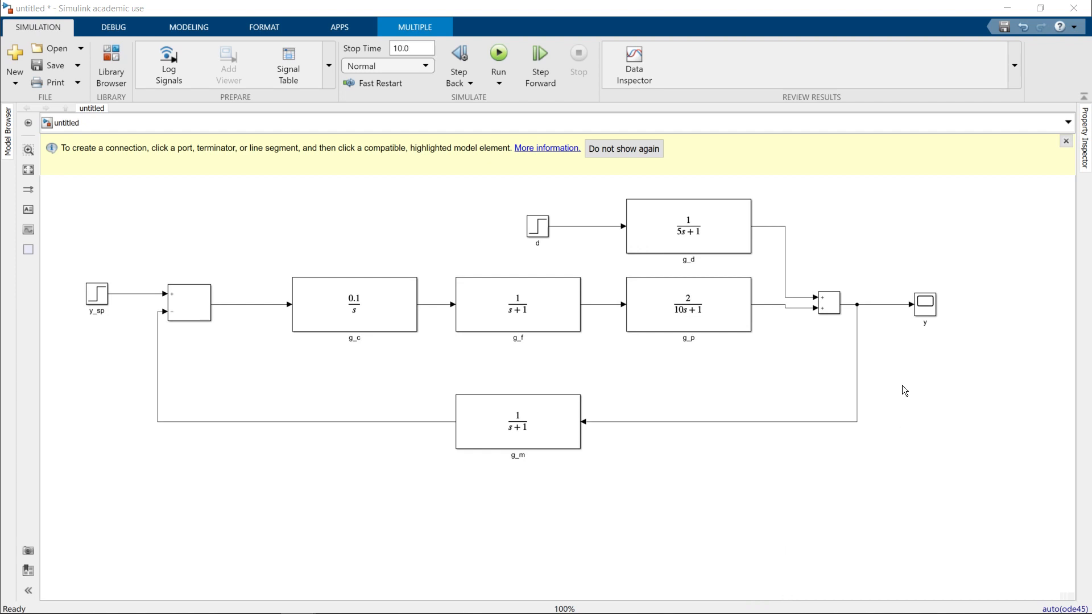
# Open the y scope, examine the plotted output response, and close the scope window.
pyautogui.click(929, 311)
pyautogui.moveTo(1028, 212); pyautogui.dragTo(527, 211)
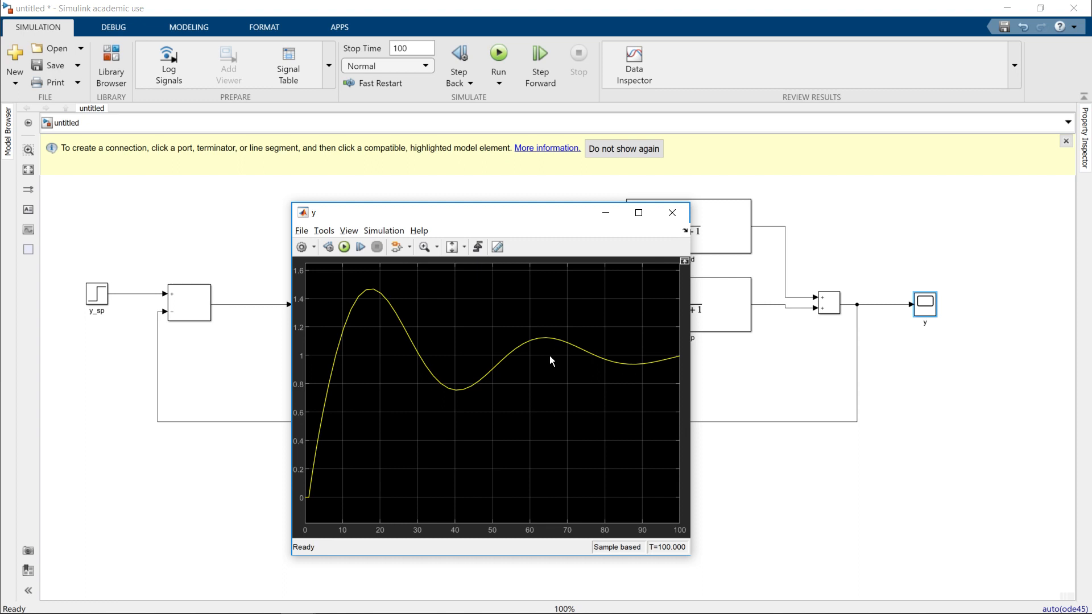
pyautogui.click(673, 212)
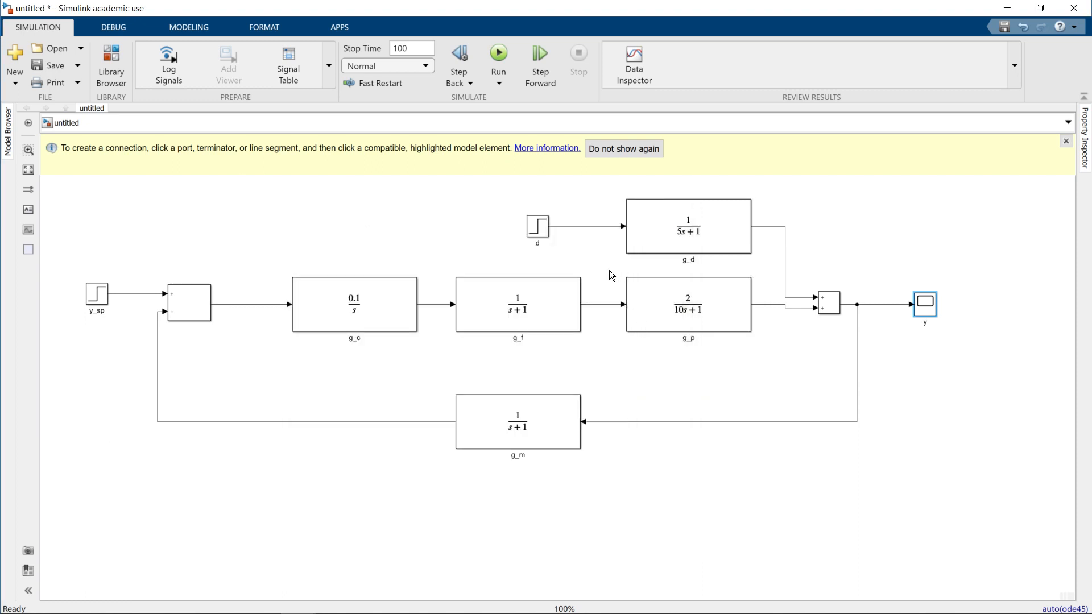